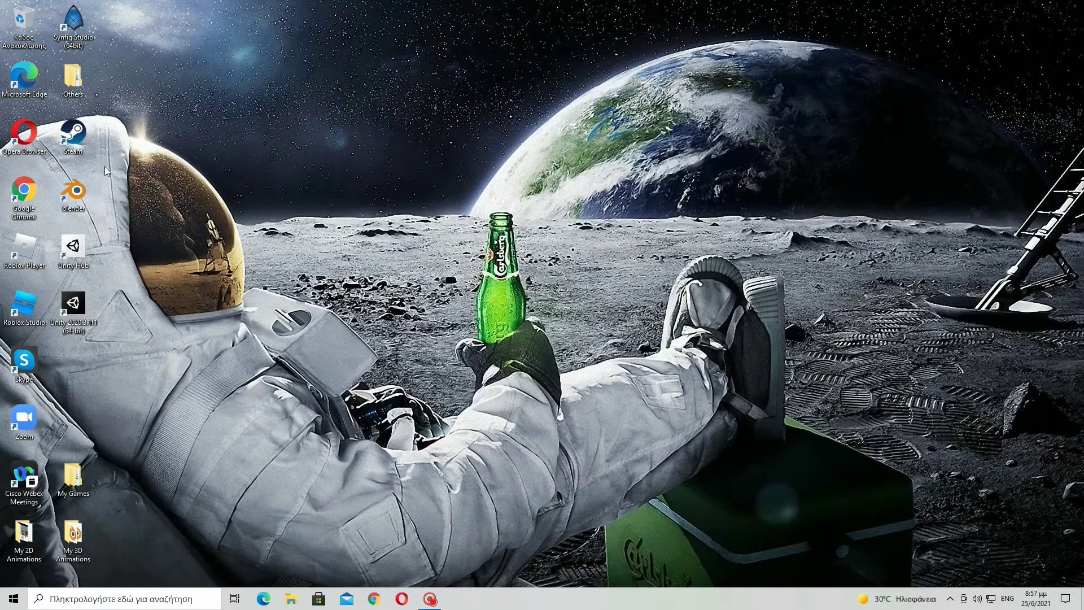
# Step: Launch Blender and dismiss the splash screen to reach the default cube, camera and light
pyautogui.doubleClick(81, 201)
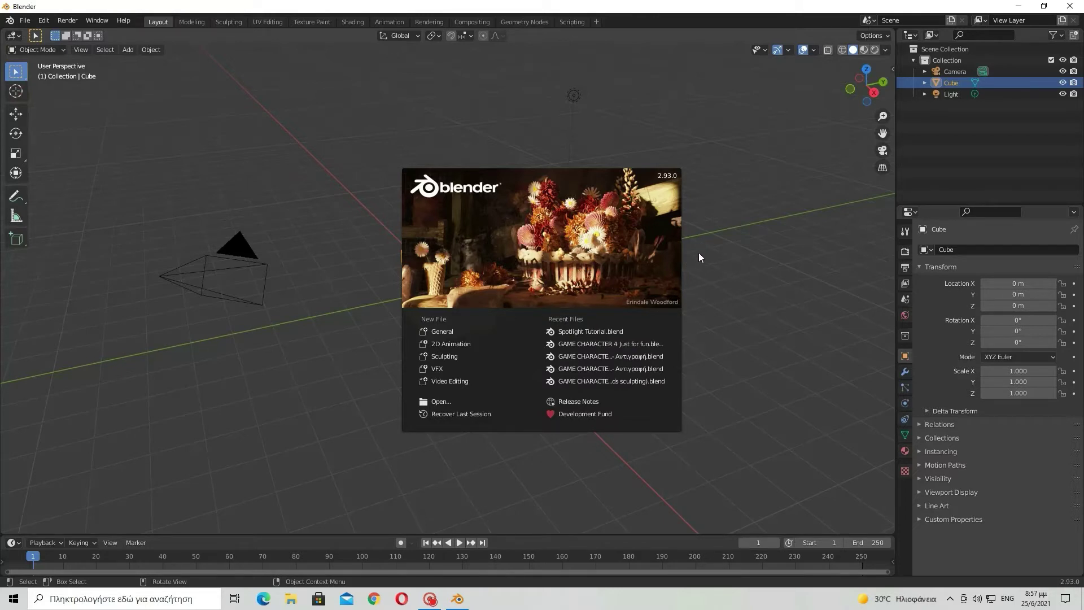
pyautogui.click(704, 287)
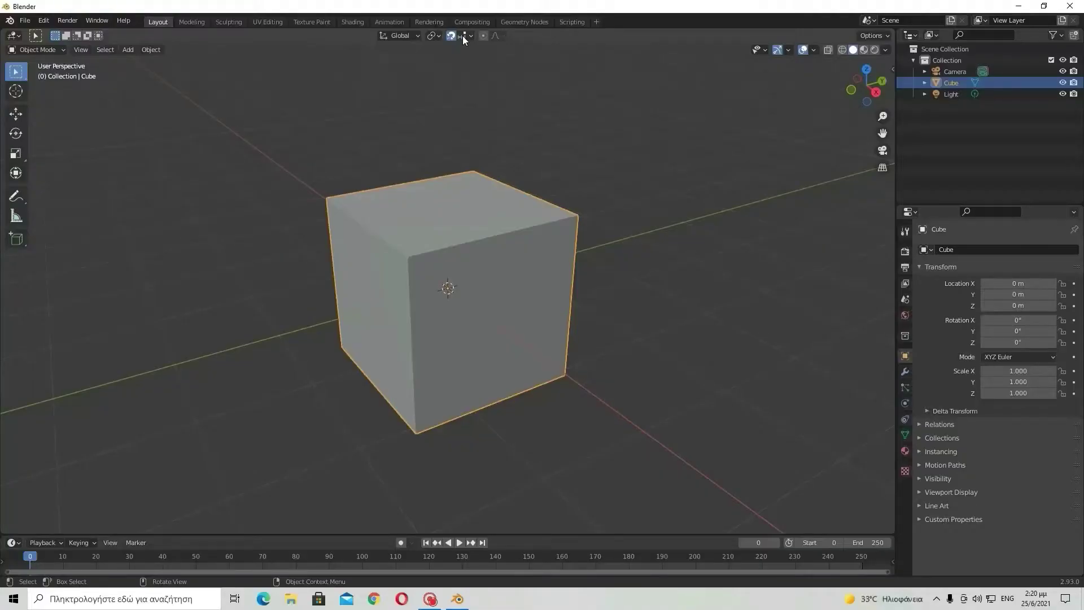
# Step: Lift the default cube up its Z axis to Z = 1 m with the Move tool
pyautogui.click(463, 36)
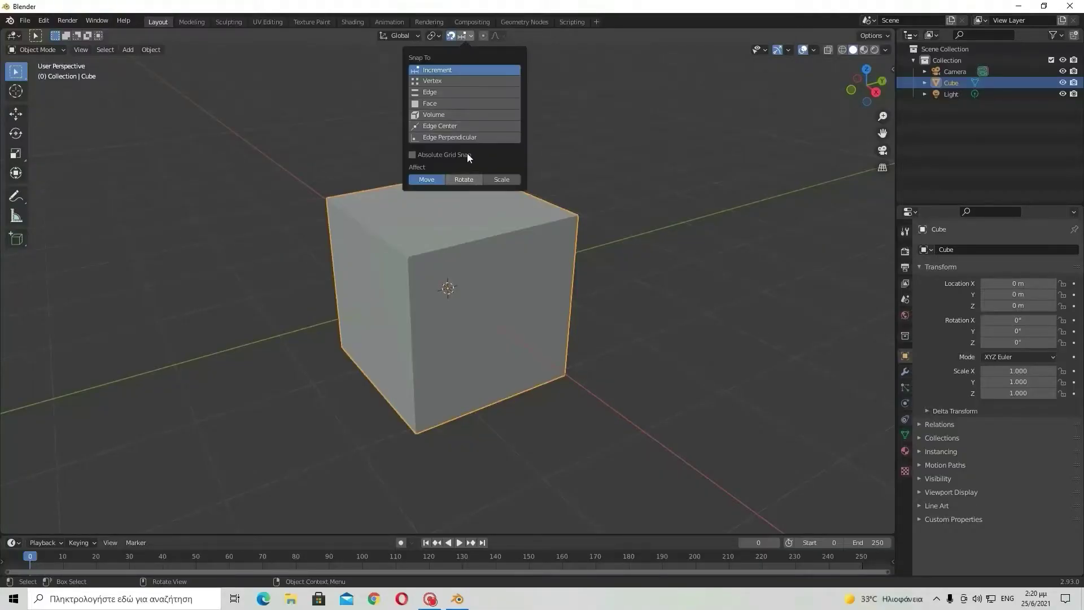
pyautogui.click(466, 35)
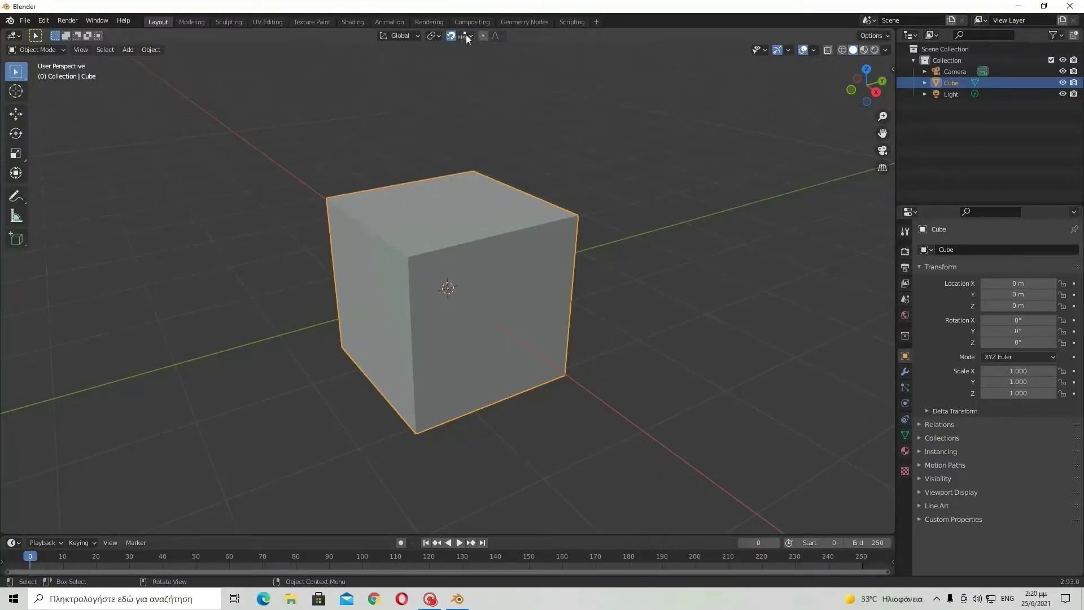
pyautogui.click(15, 115)
pyautogui.moveTo(451, 241); pyautogui.dragTo(442, 160)
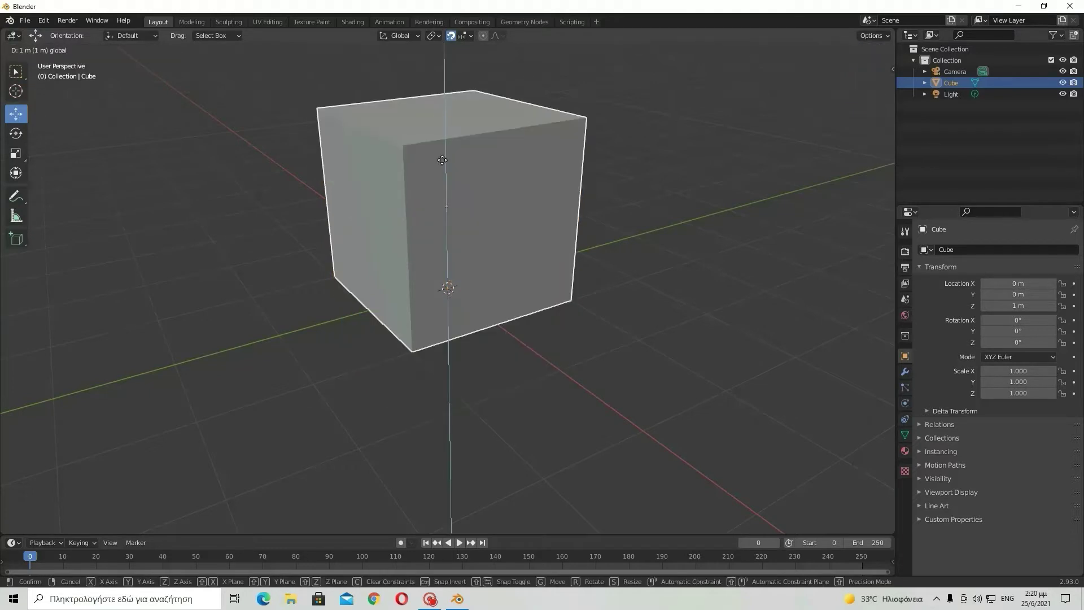
pyautogui.scroll(-3, 524, 150)
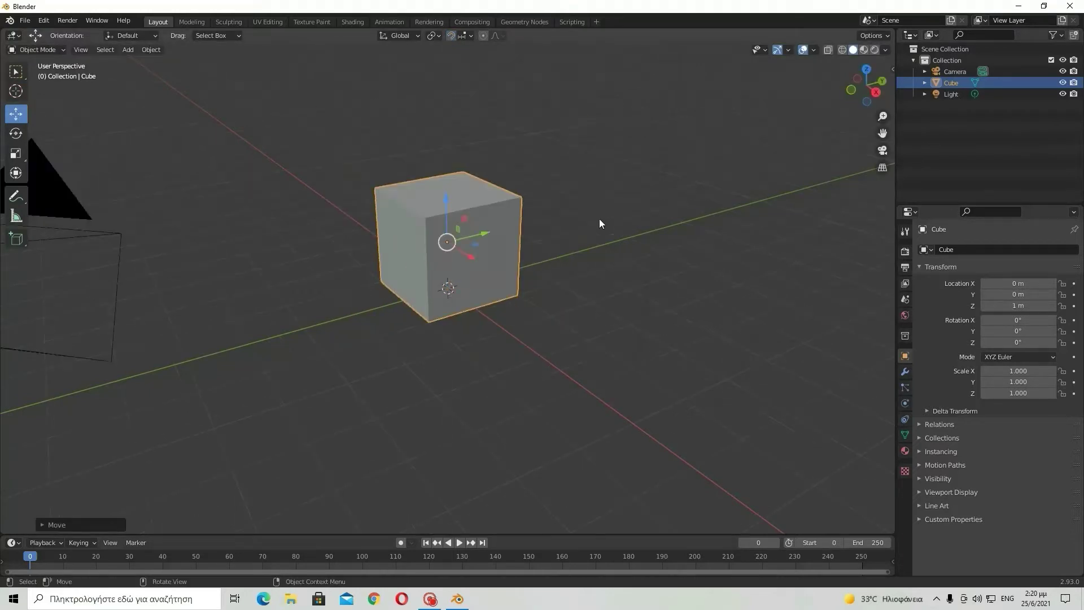
pyautogui.click(610, 237)
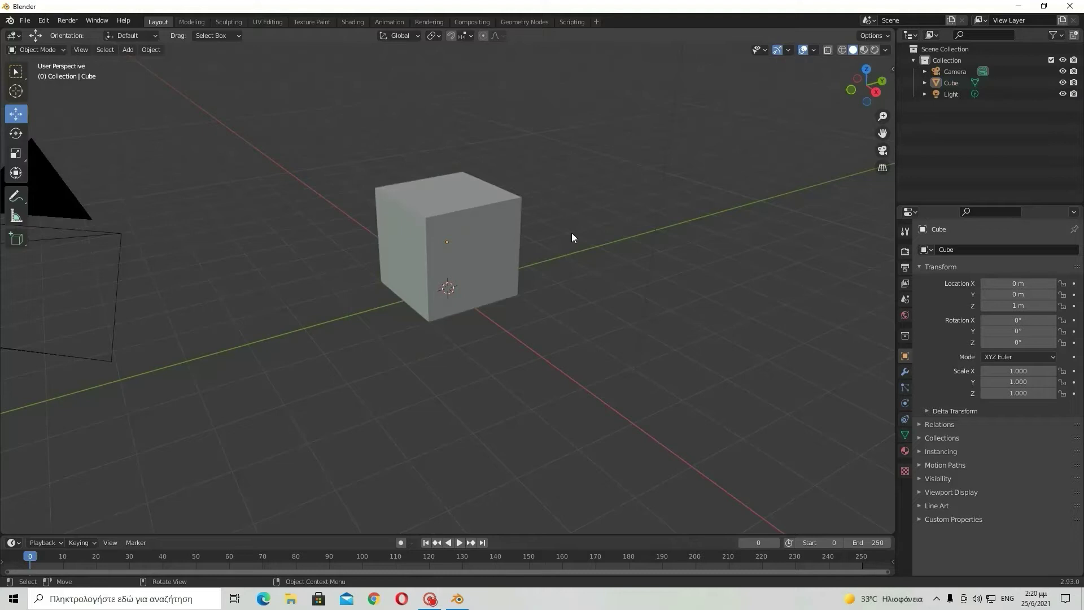
# Step: Orbit to an eye-level front view to check the cube sits on the grid
pyautogui.scroll(-5, 545, 191)
pyautogui.scroll(5, 496, 311)
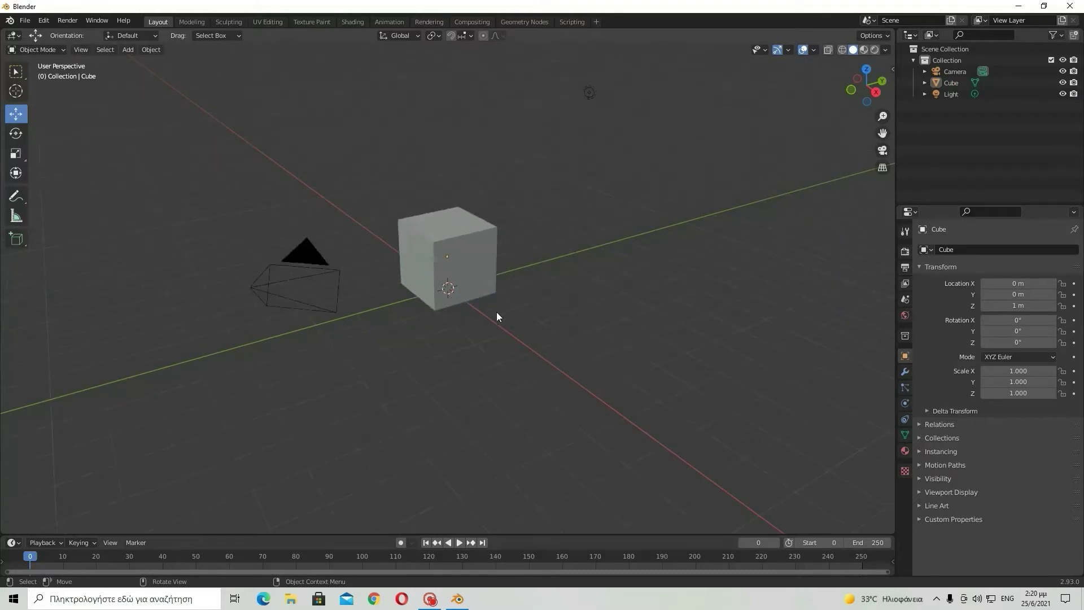
pyautogui.scroll(3, 489, 313)
pyautogui.moveTo(484, 314); pyautogui.dragTo(653, 259, button='middle')
pyautogui.click(436, 279)
pyautogui.scroll(2, 437, 279)
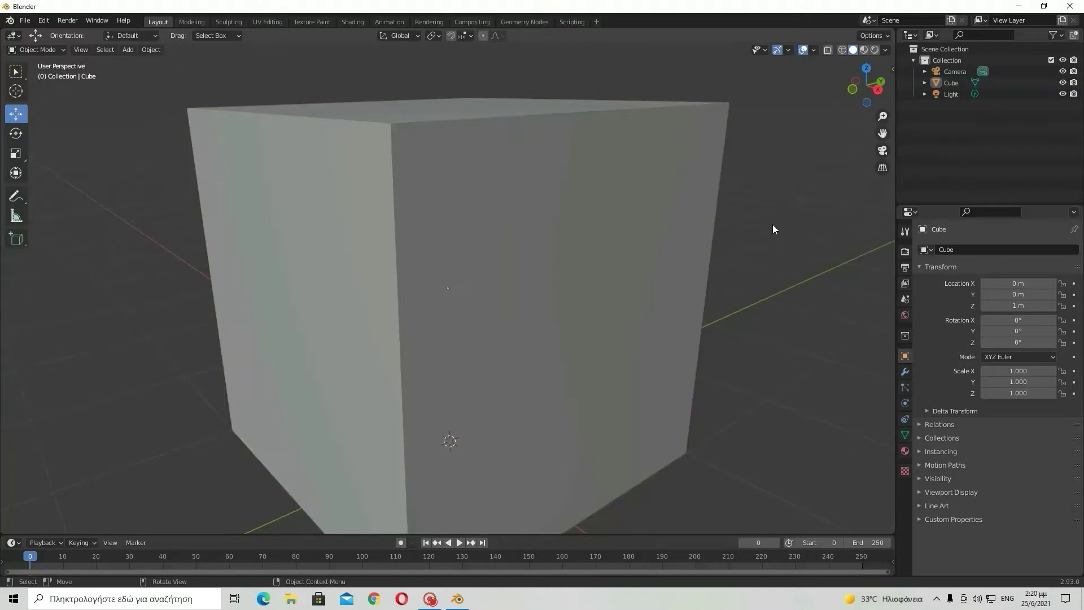
pyautogui.scroll(-5, 772, 224)
pyautogui.click(726, 227)
pyautogui.scroll(2, 722, 231)
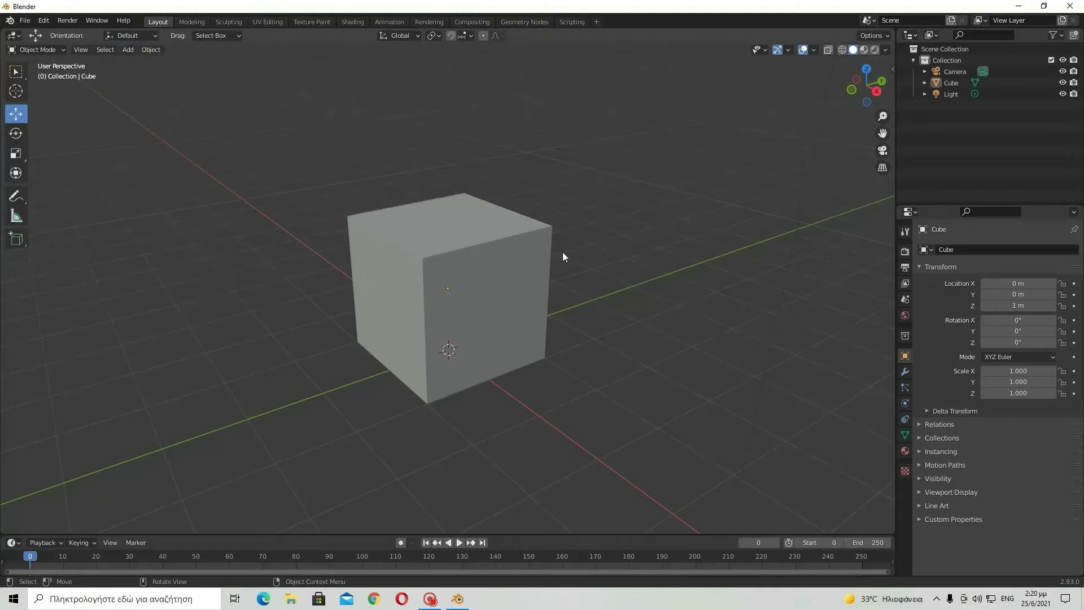
pyautogui.moveTo(563, 257); pyautogui.dragTo(451, 7, button='middle')
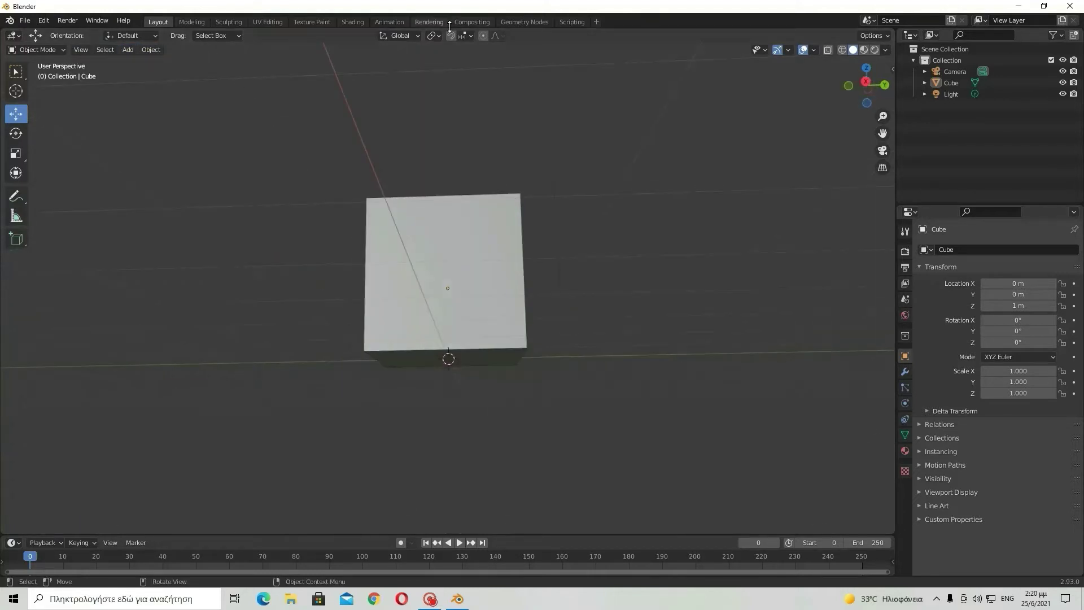
pyautogui.moveTo(471, 236); pyautogui.dragTo(520, 360, button='middle')
# Step: Add an extra cube at the origin by mistake, then delete it
pyautogui.click(128, 50)
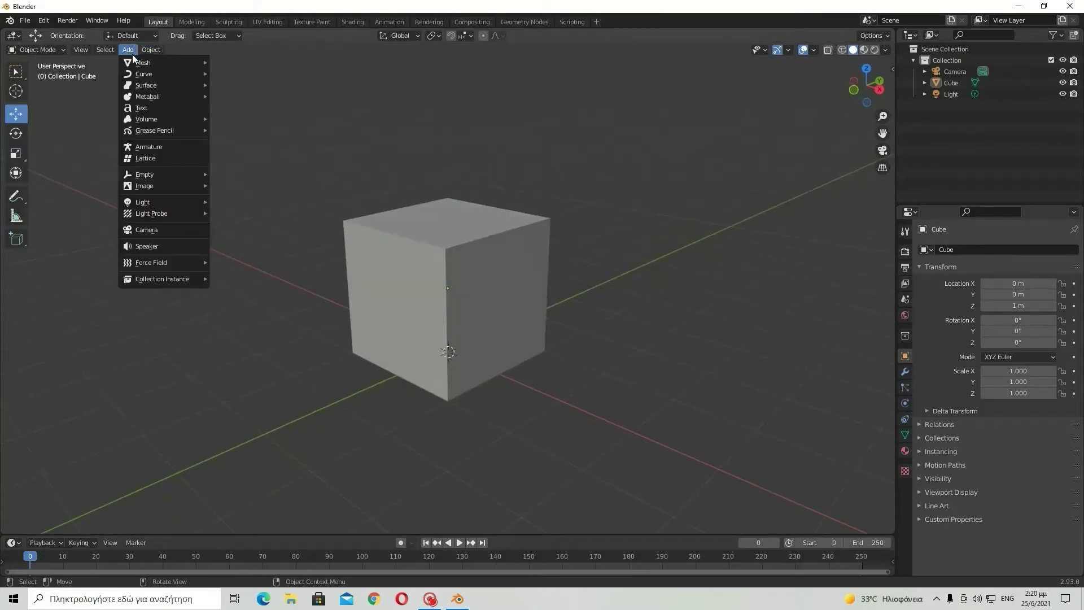
pyautogui.moveTo(159, 64)
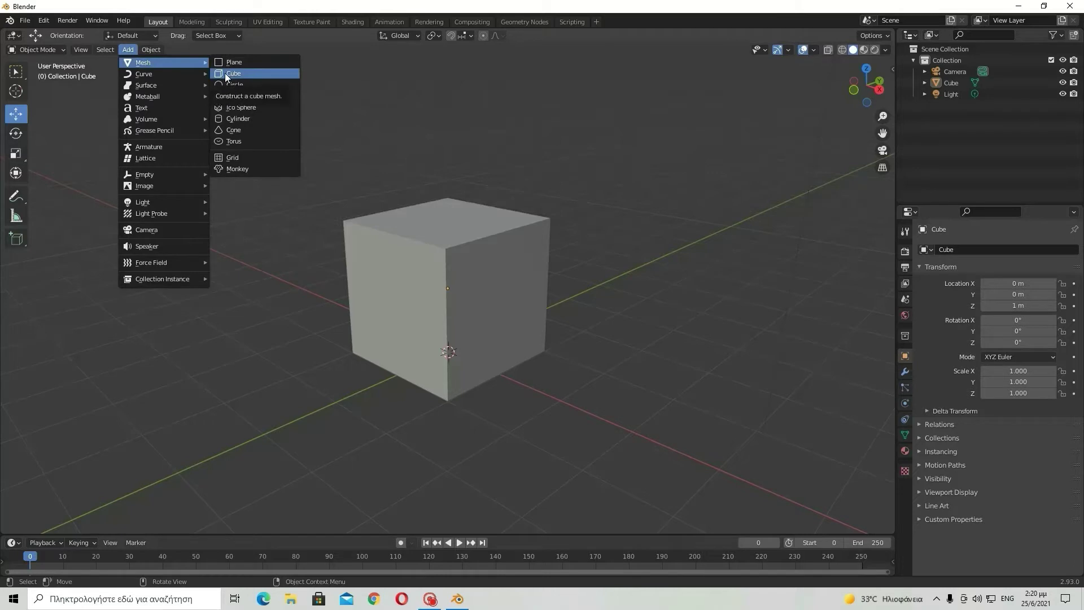
pyautogui.click(250, 73)
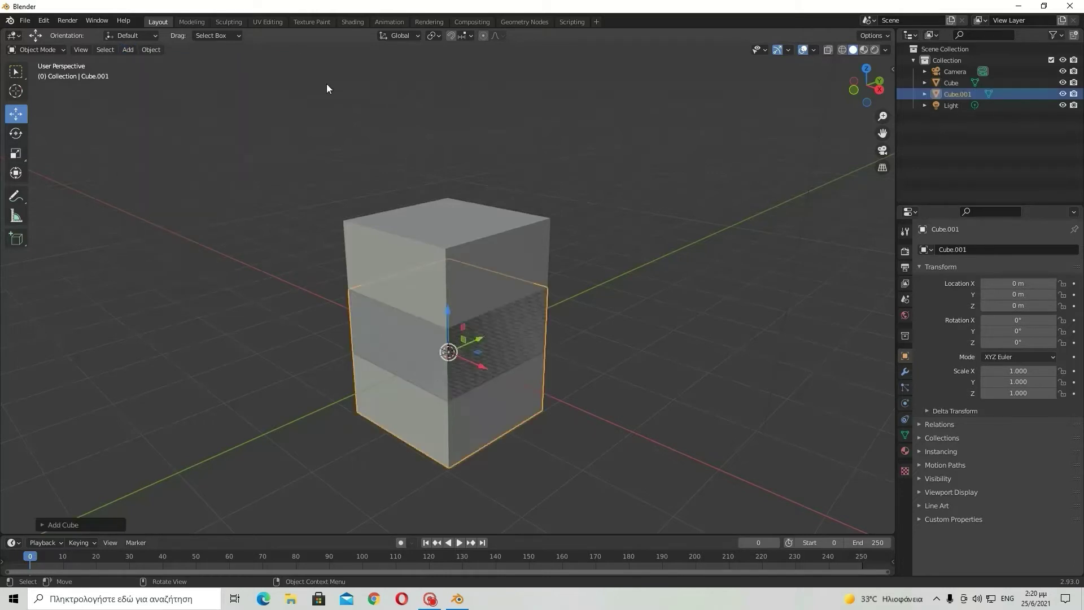
pyautogui.moveTo(497, 213); pyautogui.dragTo(527, 211, button='middle')
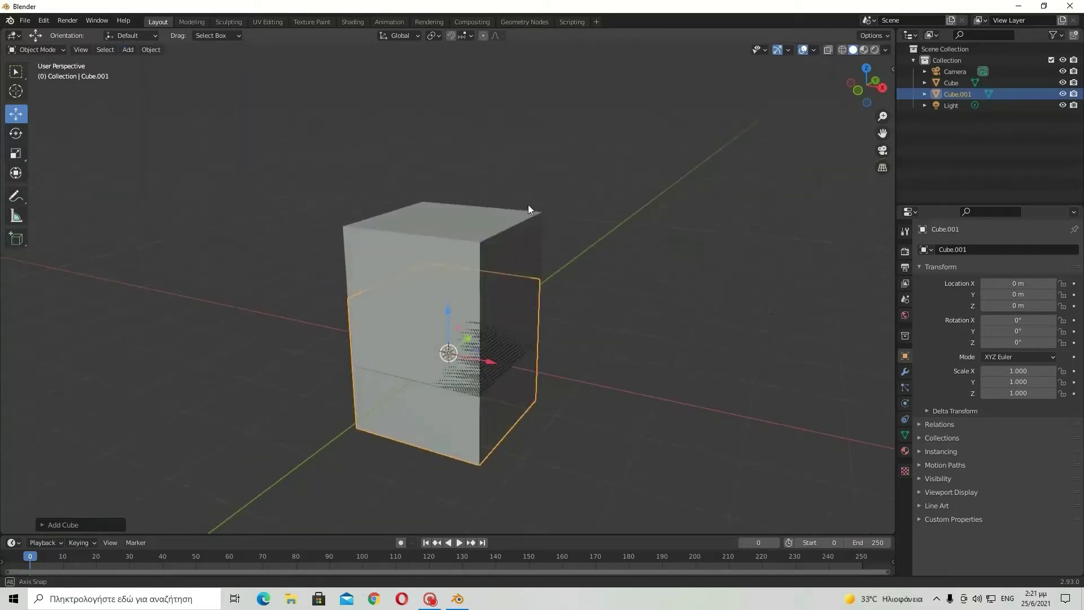
pyautogui.press('Delete')
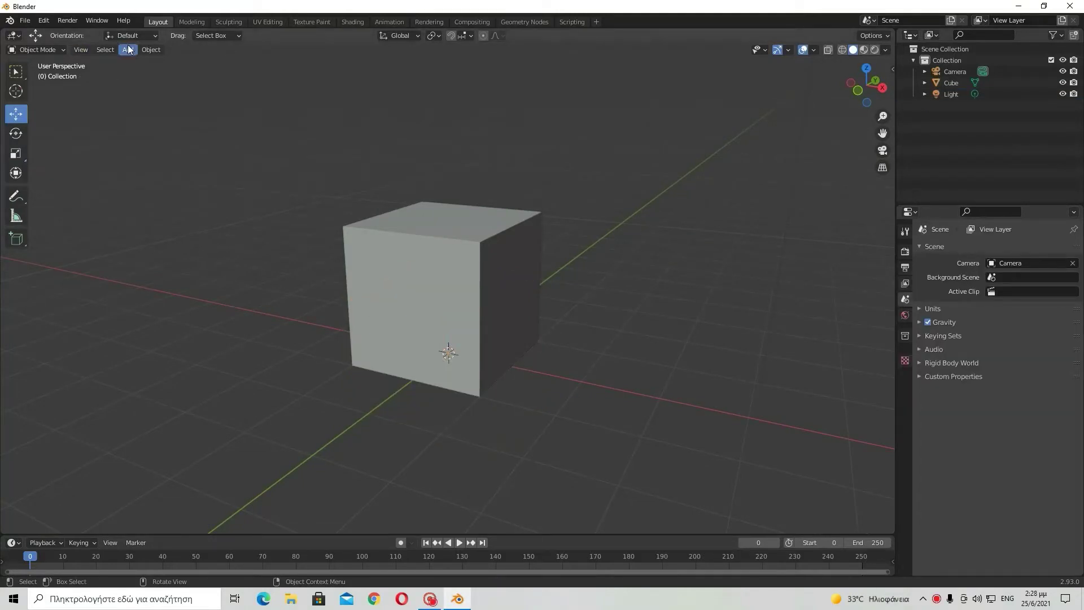
# Step: Add a plane at the origin and enlarge it to about 4.197 with S
pyautogui.click(128, 50)
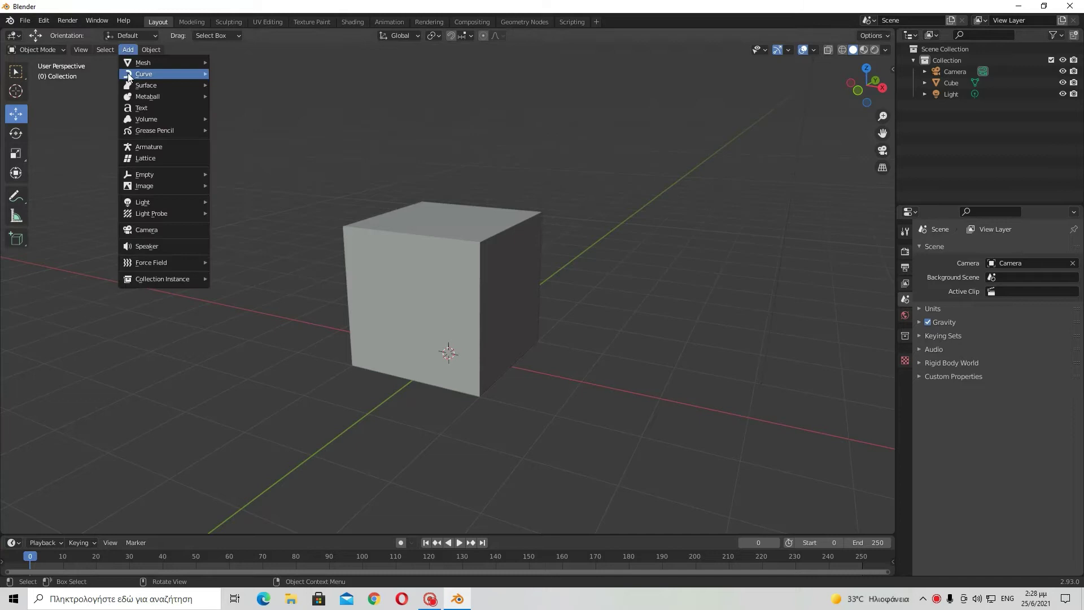
pyautogui.moveTo(161, 63)
pyautogui.click(228, 60)
pyautogui.scroll(-3, 364, 198)
pyautogui.scroll(2, 465, 331)
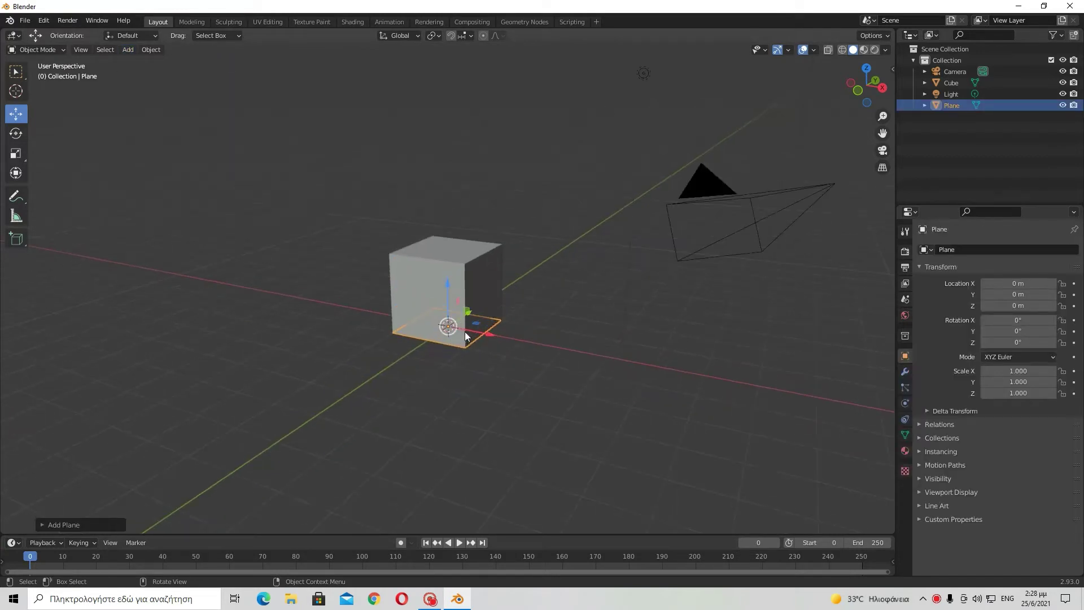
pyautogui.press('s')
pyautogui.click(547, 406)
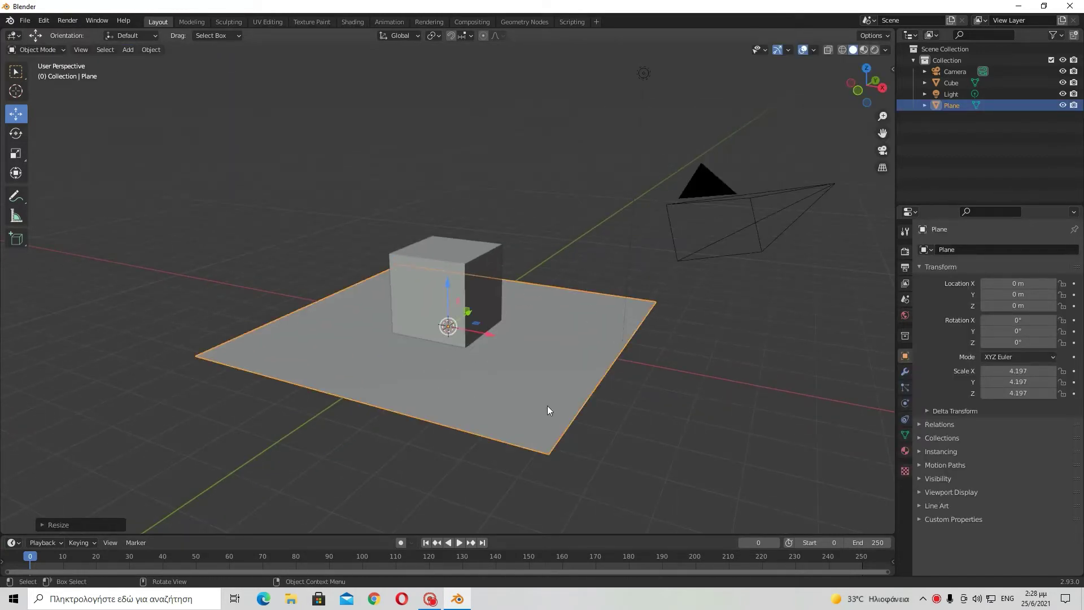
# Step: Set the plane's X, Y and Z scale to 20
pyautogui.click(1020, 370)
pyautogui.write('2')
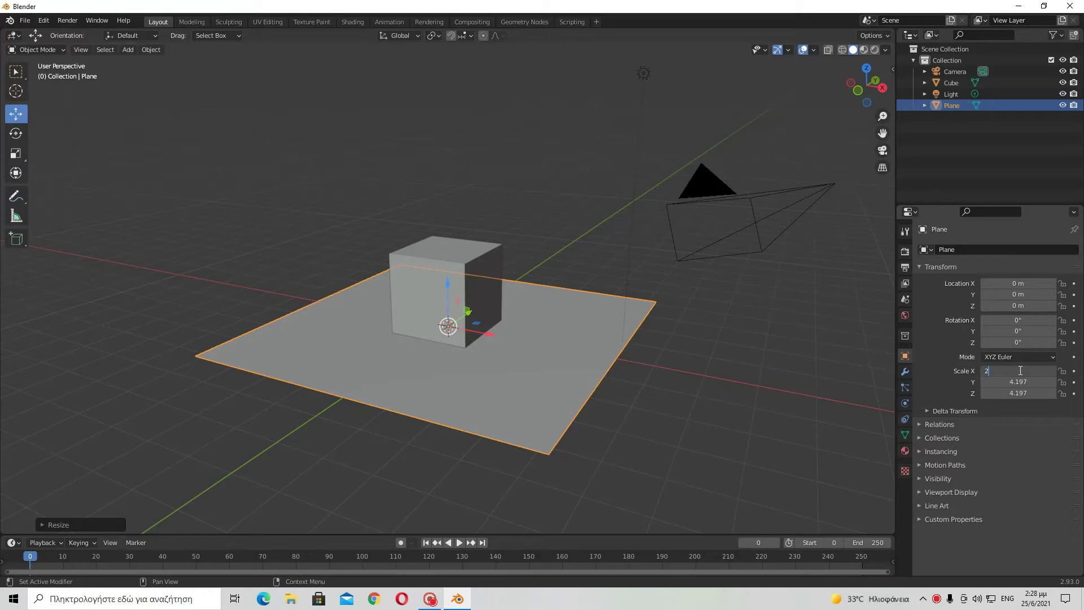
pyautogui.write('0')
pyautogui.press('Return')
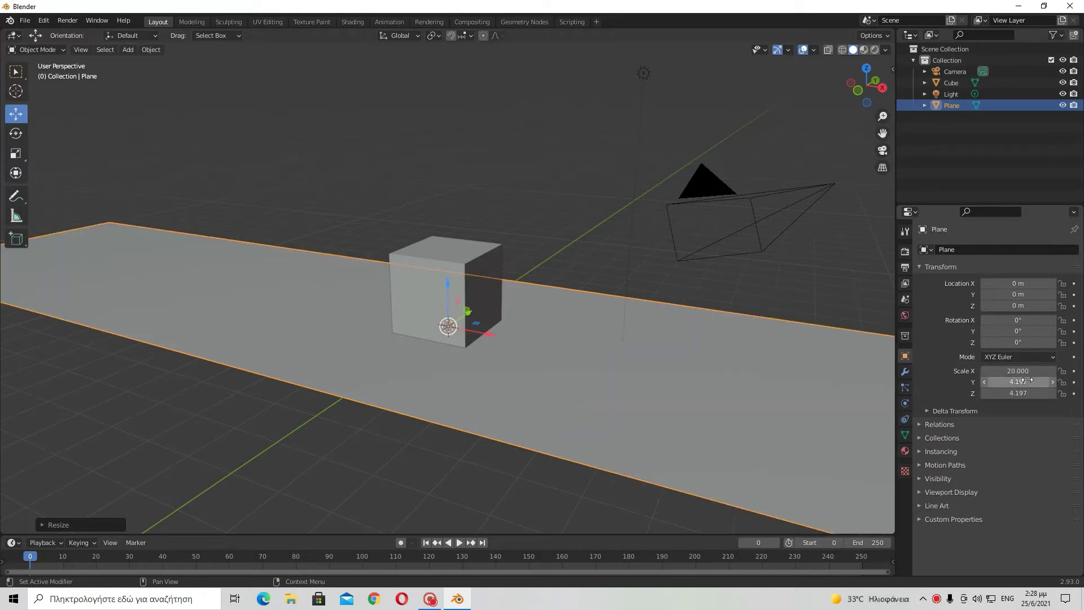
pyautogui.click(1027, 381)
pyautogui.write('20')
pyautogui.press('Return')
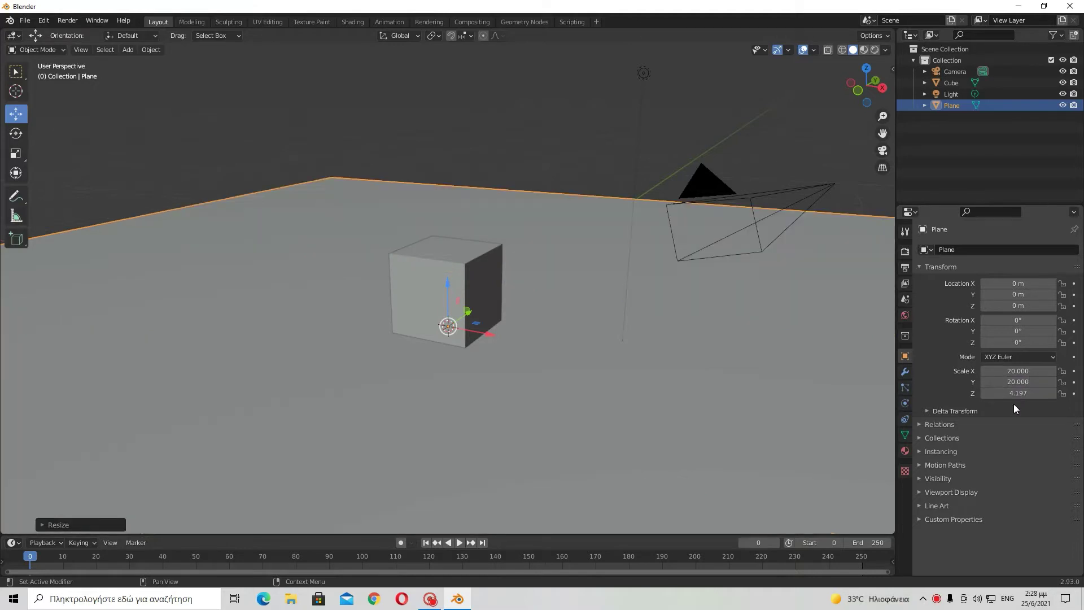
pyautogui.click(1026, 392)
pyautogui.write('20')
pyautogui.press('Return')
pyautogui.scroll(-5, 672, 384)
pyautogui.moveTo(664, 371); pyautogui.dragTo(604, 434, button='middle')
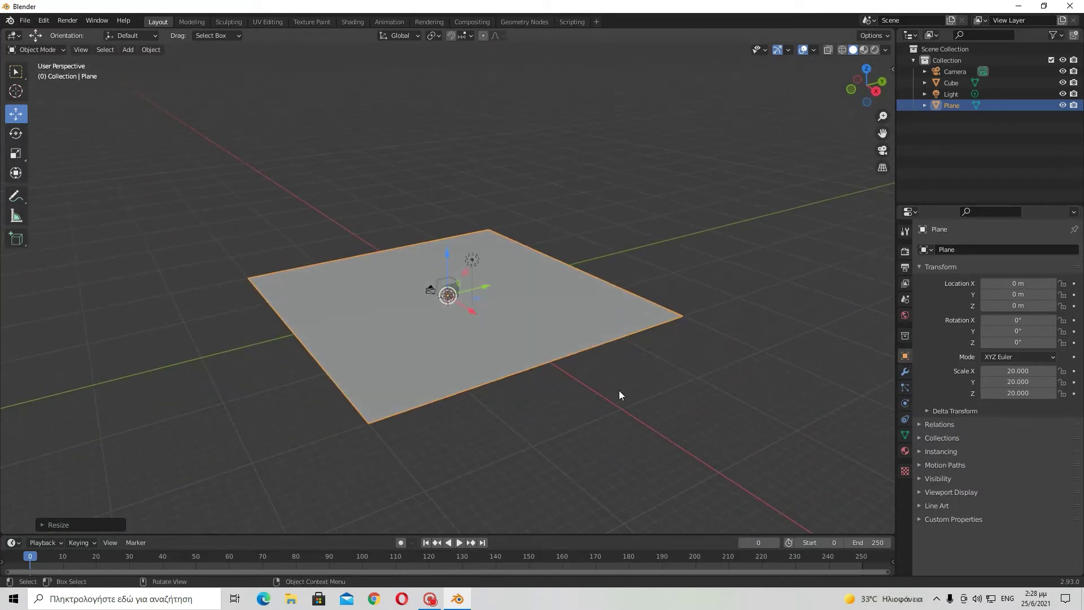
pyautogui.scroll(4, 564, 424)
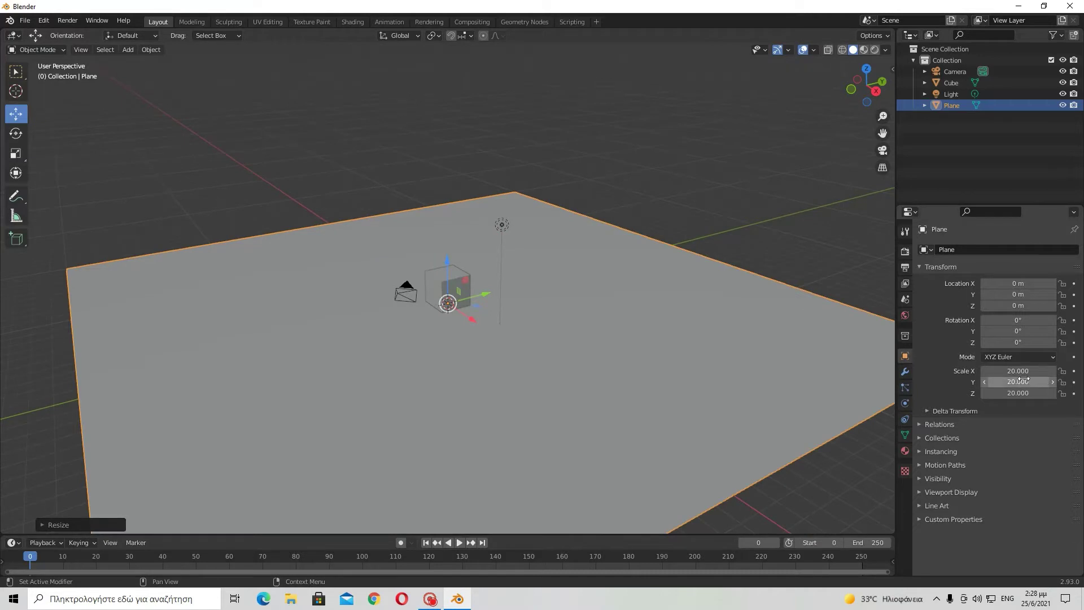
# Step: Change the plane's X, Y and Z scale to 10 and orbit to check the floor
pyautogui.click(1024, 371)
pyautogui.write('10')
pyautogui.press('Return')
pyautogui.click(1013, 383)
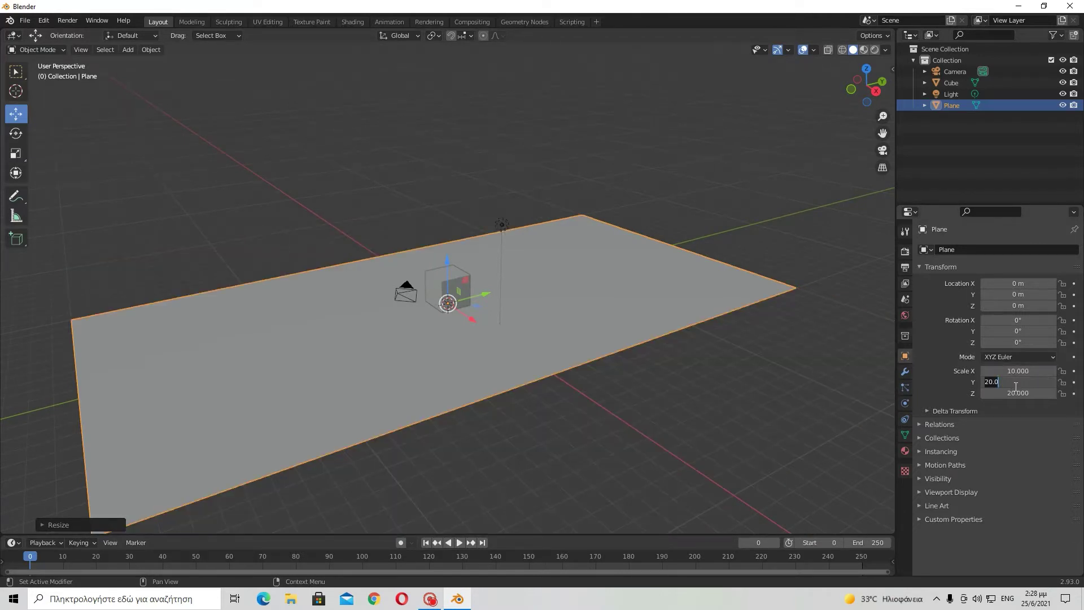
pyautogui.write('10')
pyautogui.press('Return')
pyautogui.click(1010, 394)
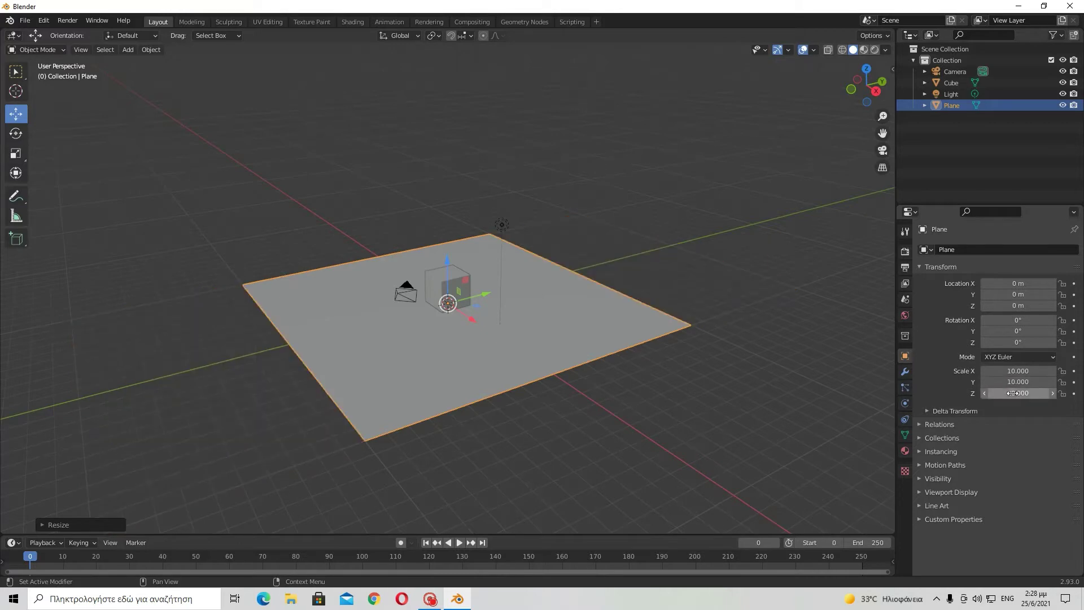
pyautogui.write('10')
pyautogui.press('Return')
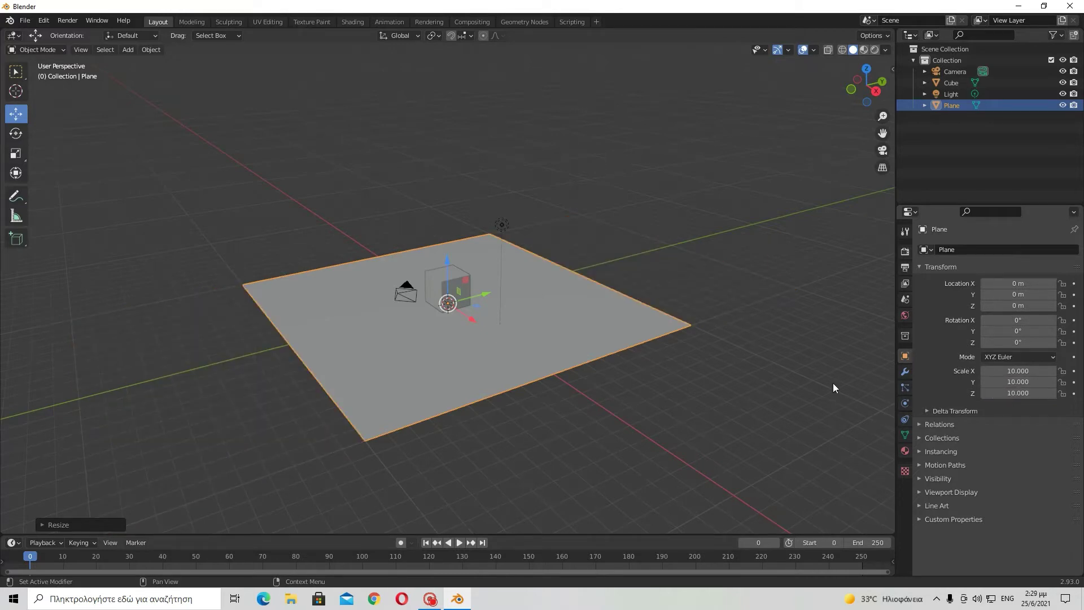
pyautogui.moveTo(832, 388); pyautogui.dragTo(591, 351, button='middle')
pyautogui.scroll(5, 566, 384)
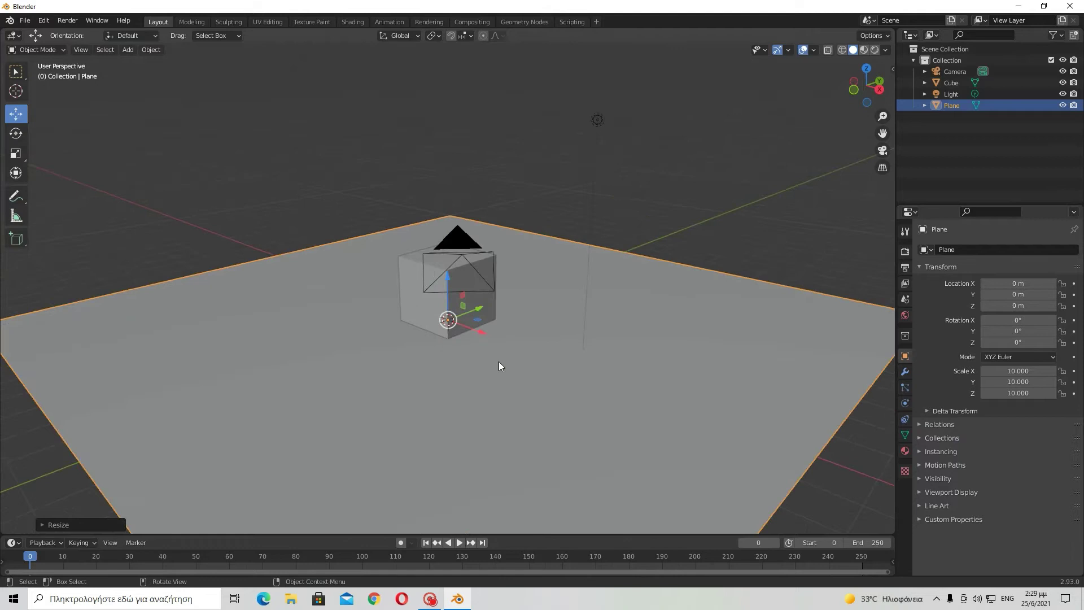
pyautogui.scroll(-3, 499, 365)
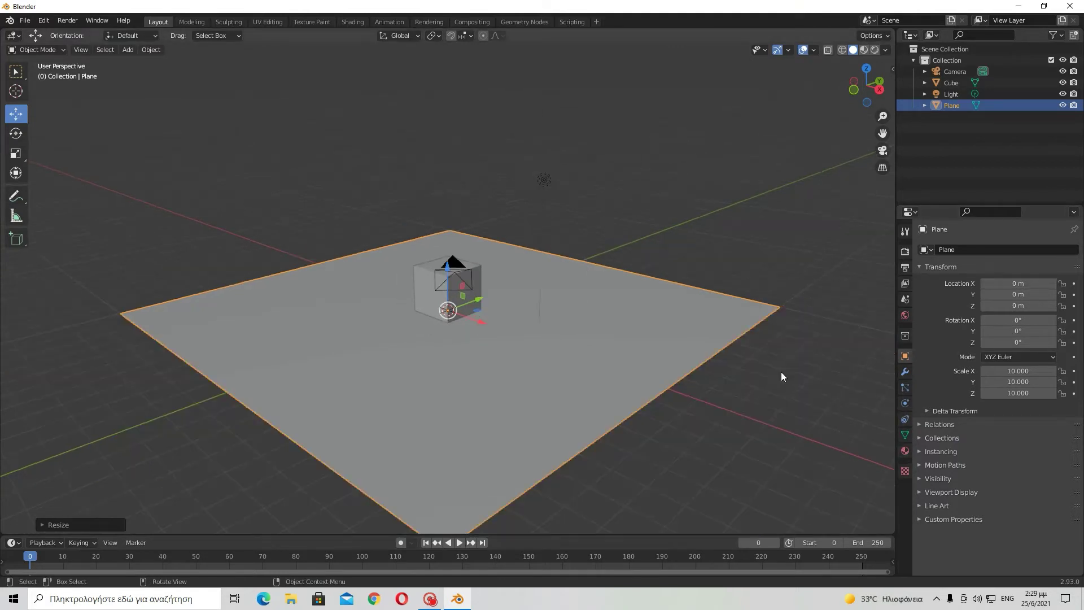
pyautogui.moveTo(782, 376); pyautogui.dragTo(570, 362, button='middle')
# Step: Copy and paste the floor plane to create Plane.001 and make it active
pyautogui.rightClick(606, 360)
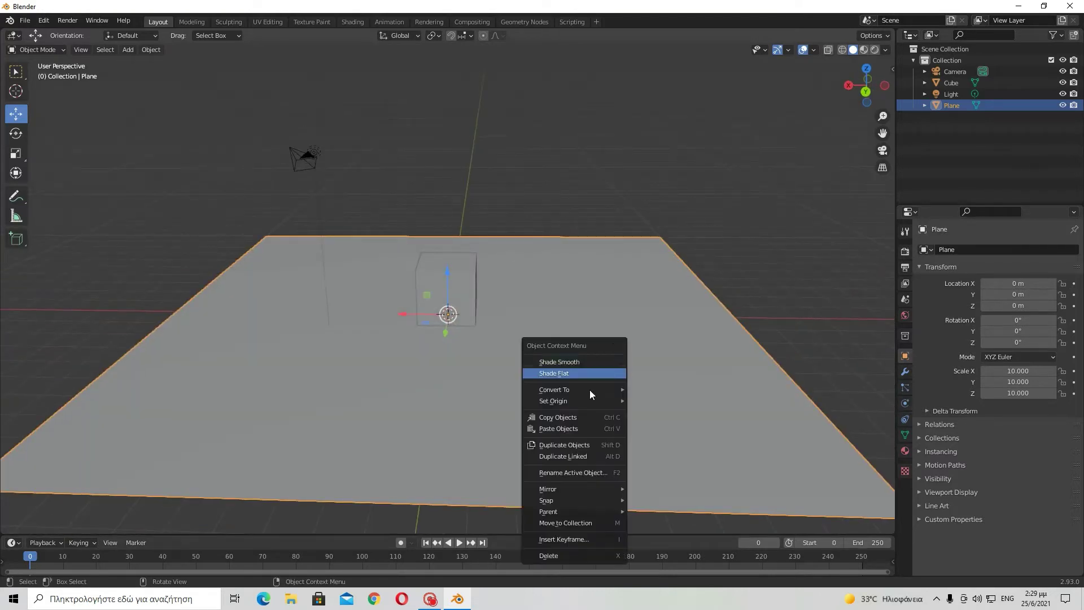
pyautogui.click(581, 415)
pyautogui.rightClick(582, 415)
pyautogui.click(578, 426)
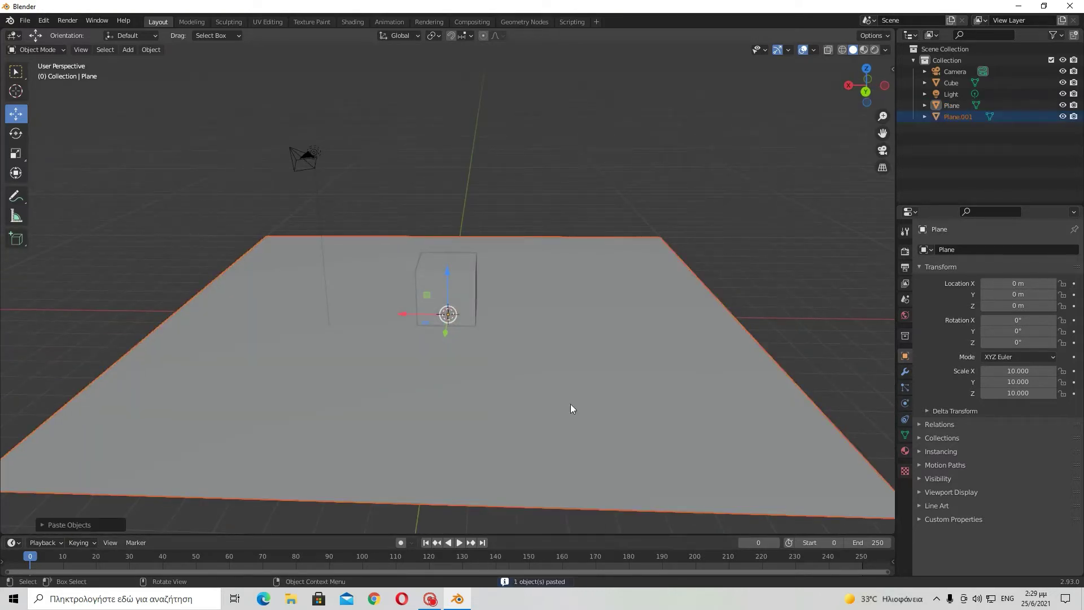
pyautogui.click(958, 116)
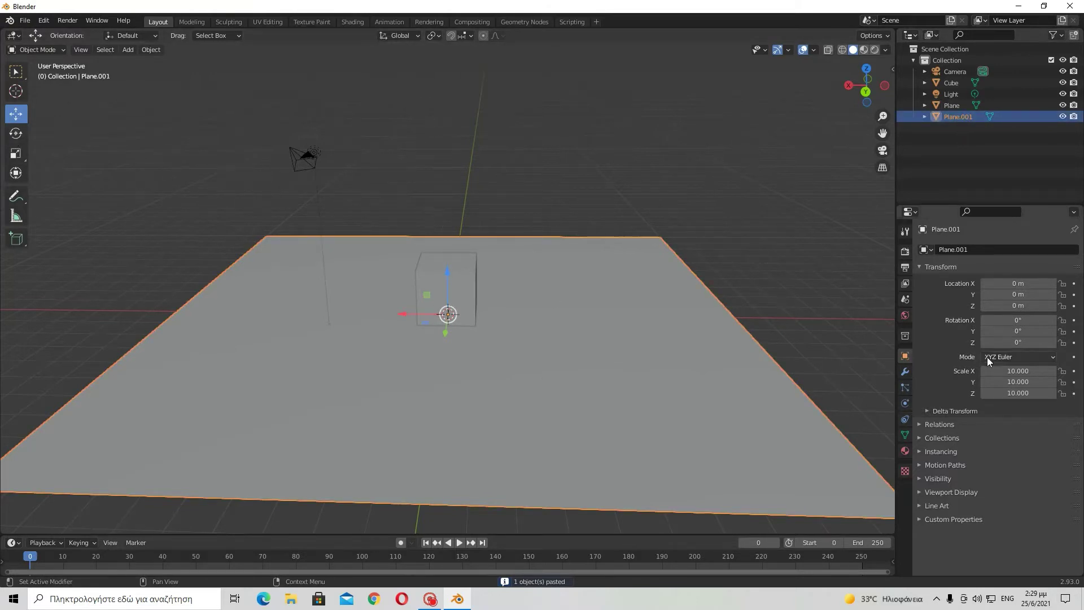
# Step: Rotate Plane.001 90° about the Y axis
pyautogui.moveTo(1016, 320)
pyautogui.mouseDown()
pyautogui.moveTo(1056, 320)
pyautogui.moveTo(1016, 342)
pyautogui.moveTo(1039, 331)
pyautogui.moveTo(1007, 331)
pyautogui.mouseUp()
pyautogui.click(1007, 331)
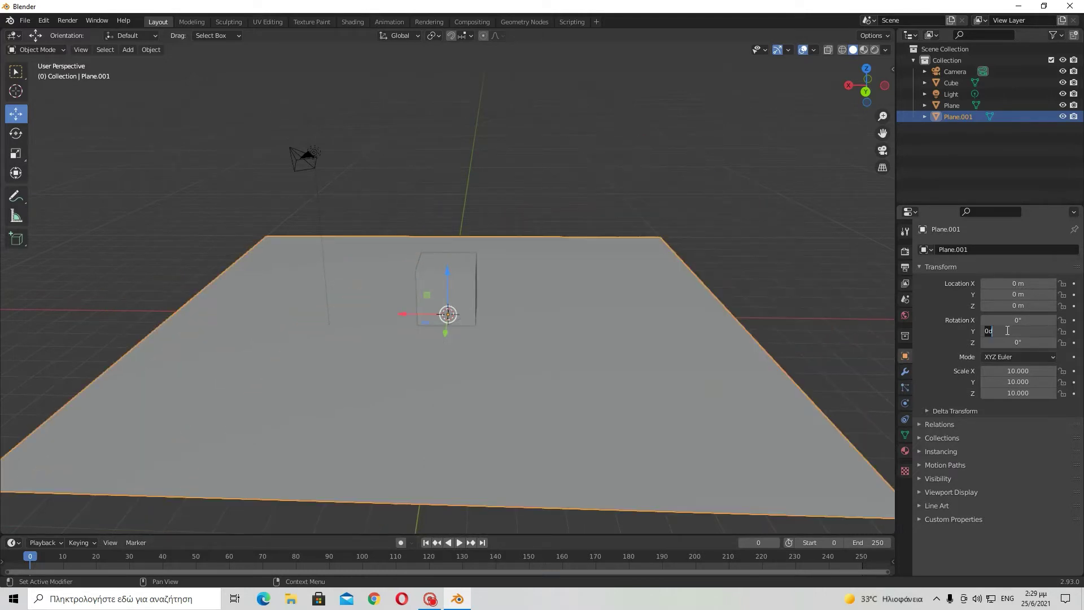
pyautogui.write('90')
pyautogui.press('Return')
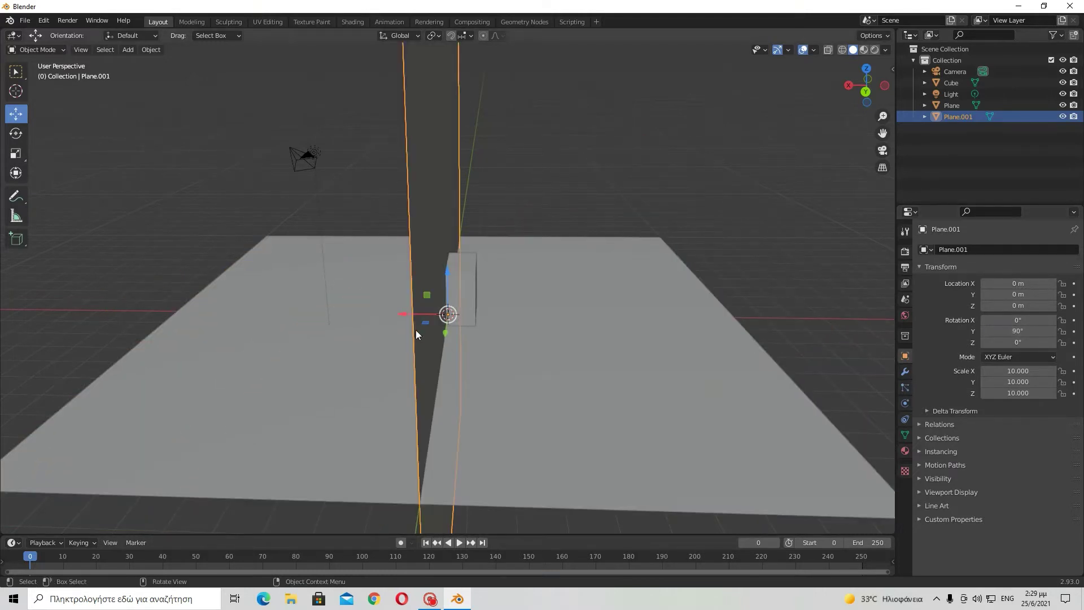
# Step: Place the wall plane at Location X -10 m and Z 10 m
pyautogui.press('g')
pyautogui.press('x')
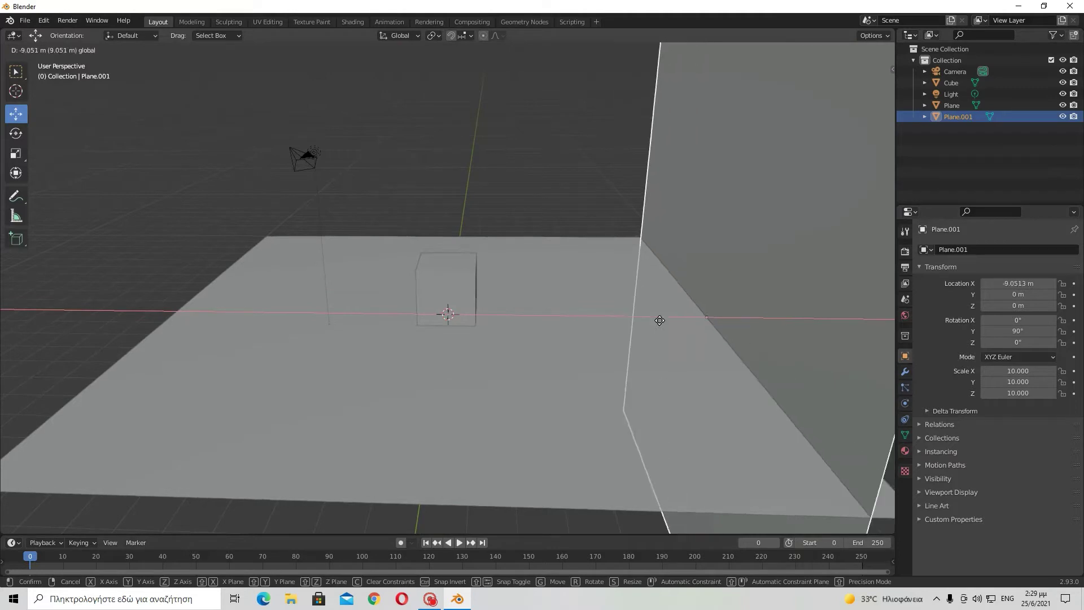
pyautogui.rightClick(659, 320)
pyautogui.click(1017, 283)
pyautogui.write('1')
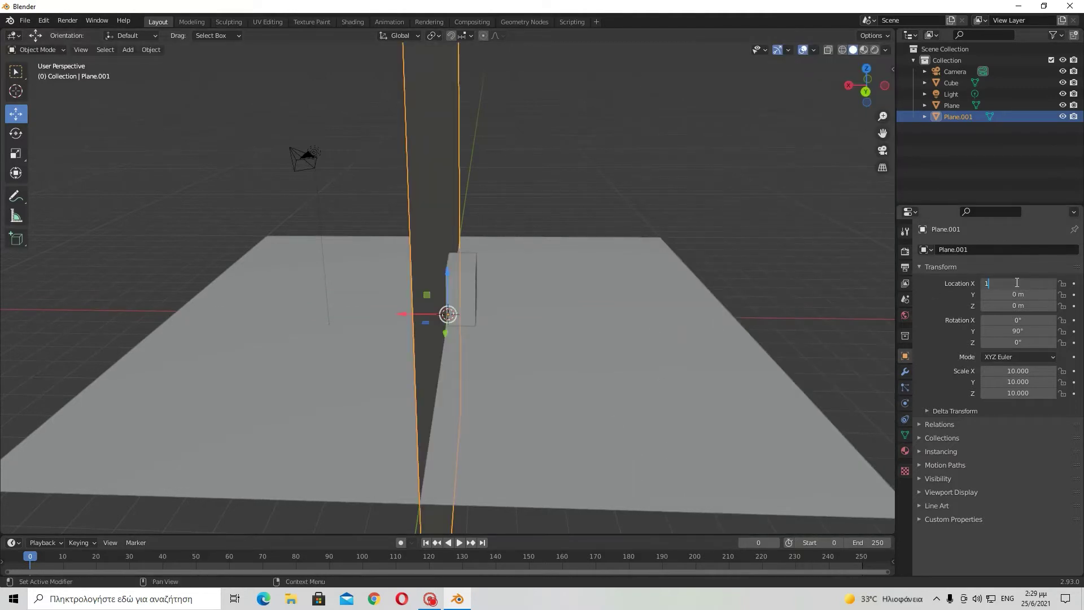
pyautogui.write('0-')
pyautogui.press('Return')
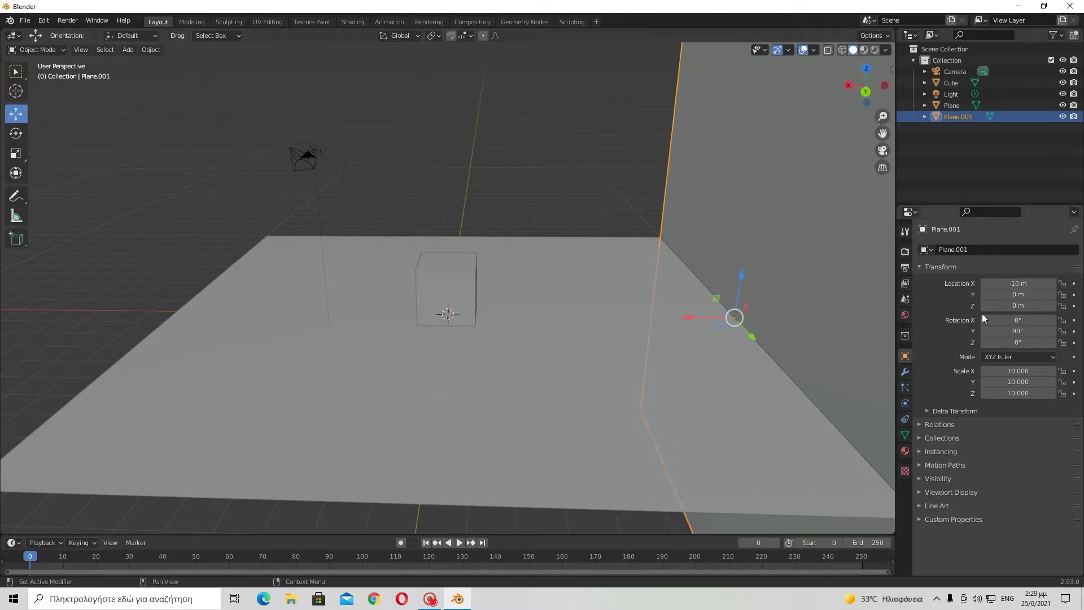
pyautogui.moveTo(1012, 305); pyautogui.dragTo(1015, 305)
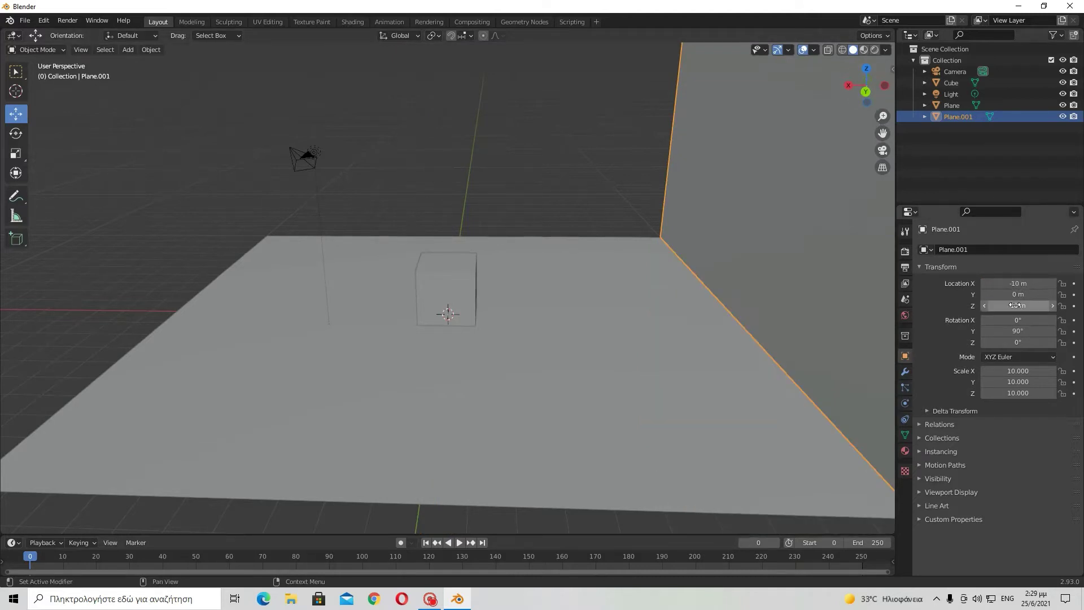
# Step: Orbit around the scene to check the wall standing behind the cube
pyautogui.scroll(-5, 658, 232)
pyautogui.scroll(2, 647, 164)
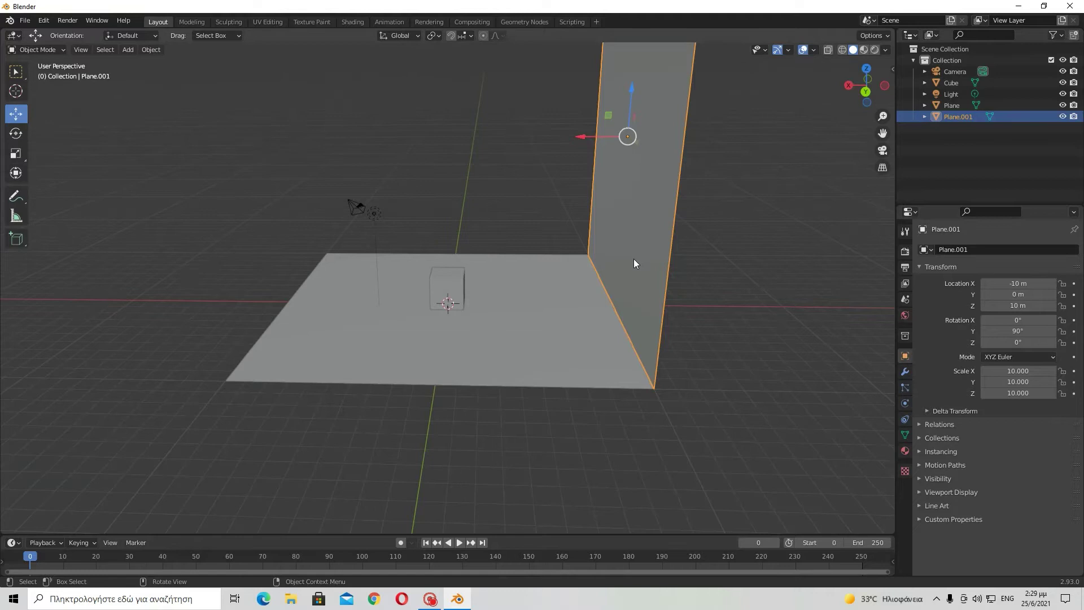
pyautogui.moveTo(668, 236); pyautogui.dragTo(564, 357, button='middle')
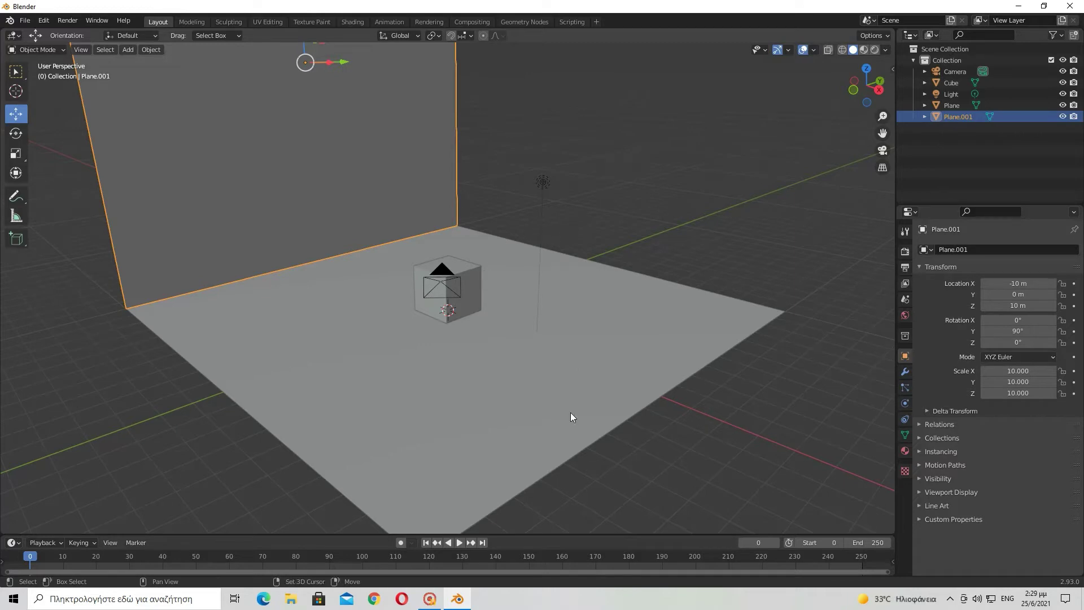
pyautogui.click(539, 404)
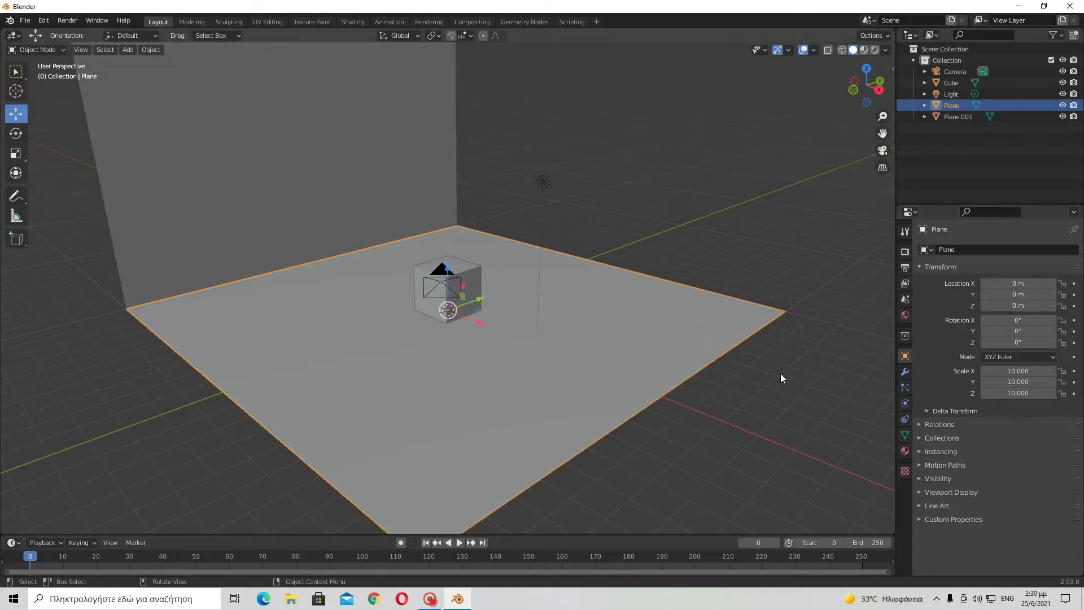
pyautogui.moveTo(782, 375); pyautogui.dragTo(839, 435, button='middle')
# Step: Preview the scene in Material Preview shading, then return to Solid shading
pyautogui.press('z')
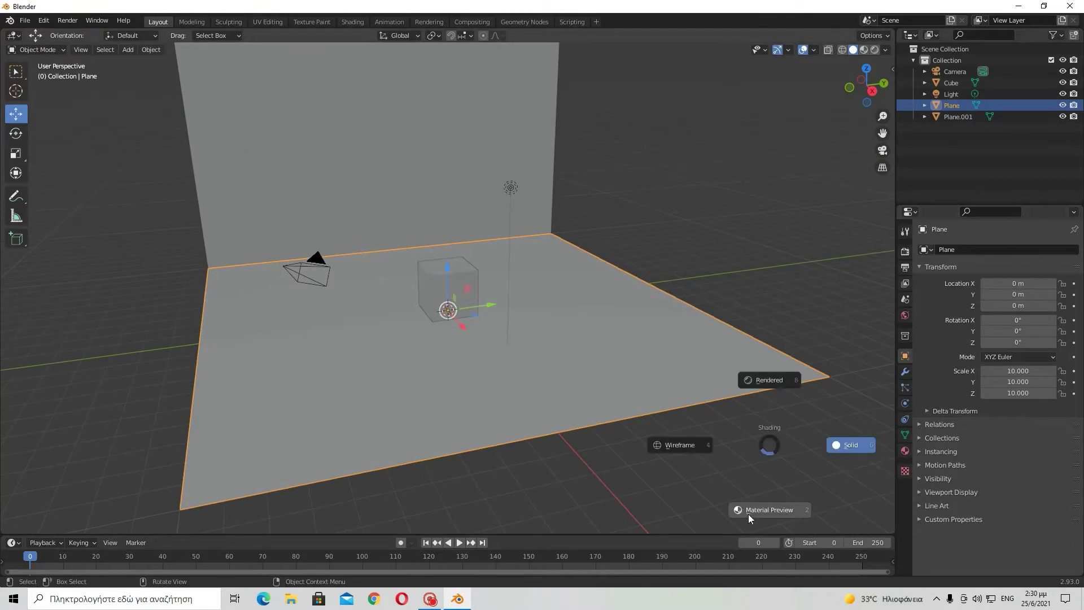
pyautogui.click(747, 514)
pyautogui.scroll(4, 698, 361)
pyautogui.moveTo(698, 361); pyautogui.dragTo(719, 374, button='middle')
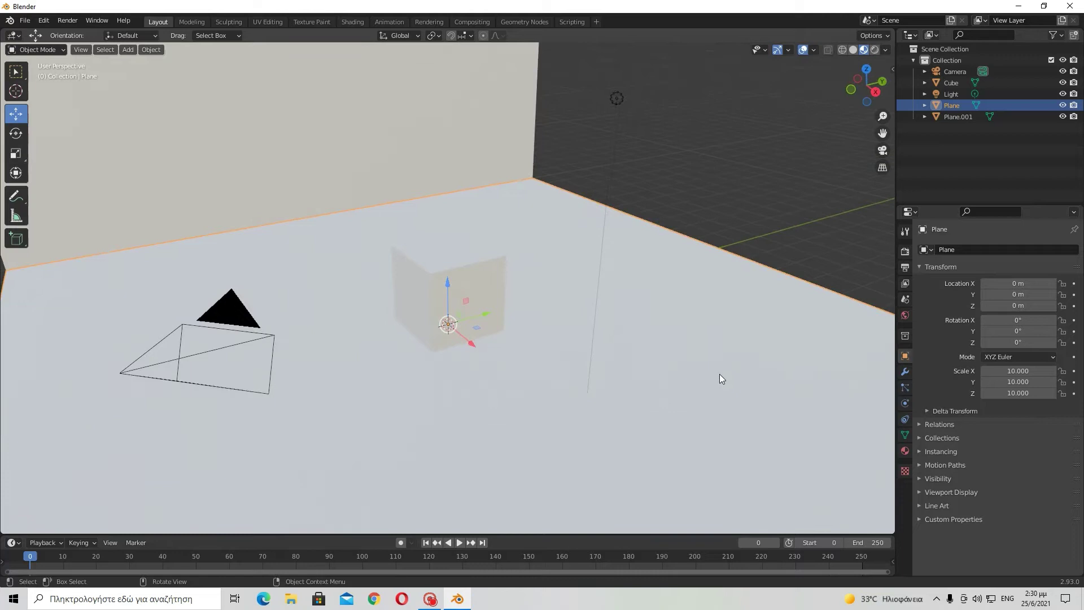
pyautogui.press('z')
pyautogui.click(813, 374)
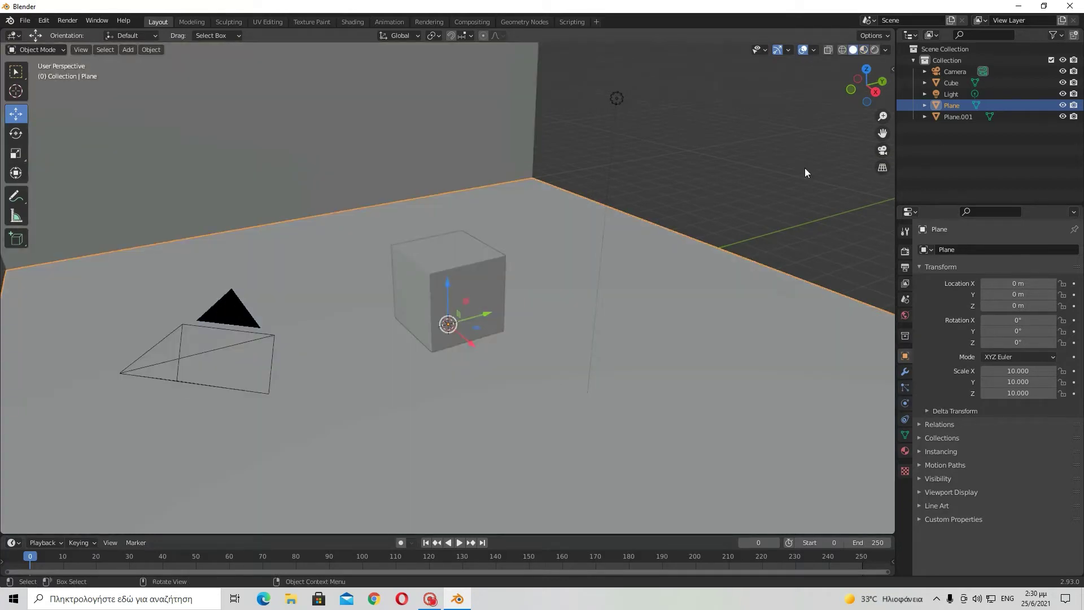
# Step: Select the cube and show its Principled BSDF material settings
pyautogui.moveTo(477, 374); pyautogui.dragTo(640, 345, button='middle')
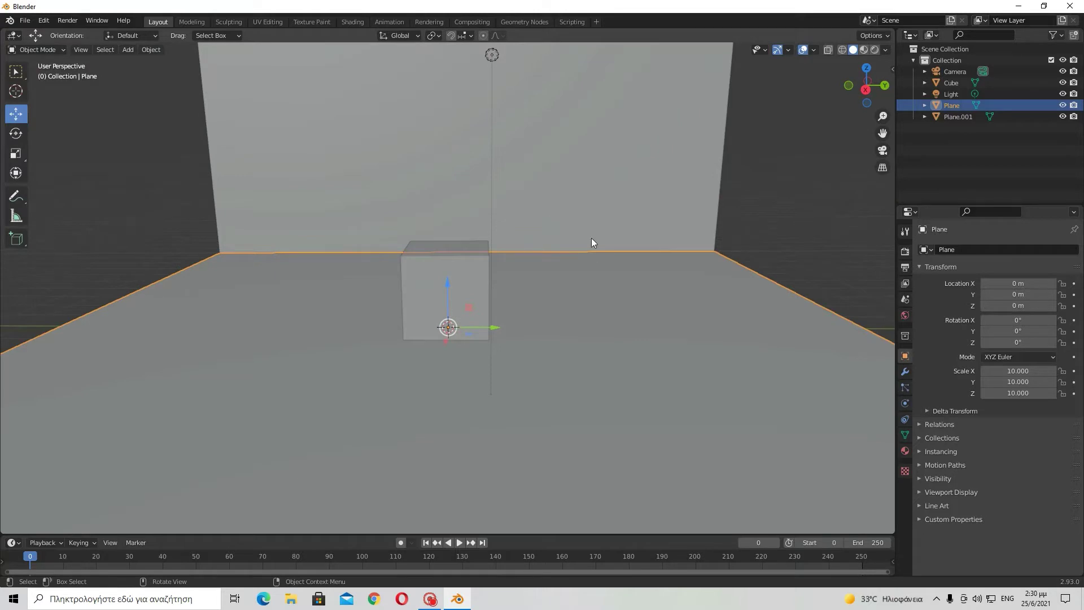
pyautogui.moveTo(591, 243); pyautogui.dragTo(425, 276, button='middle')
pyautogui.click(425, 275)
pyautogui.click(905, 450)
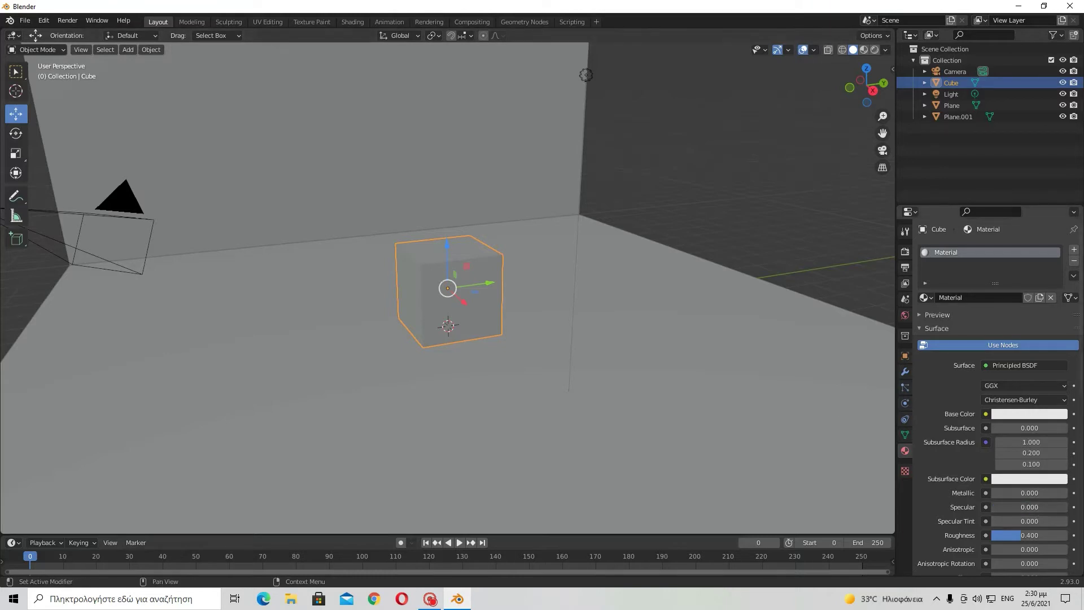
# Step: Create new materials for the floor (Material.001) and the back wall (Material.002)
pyautogui.click(820, 401)
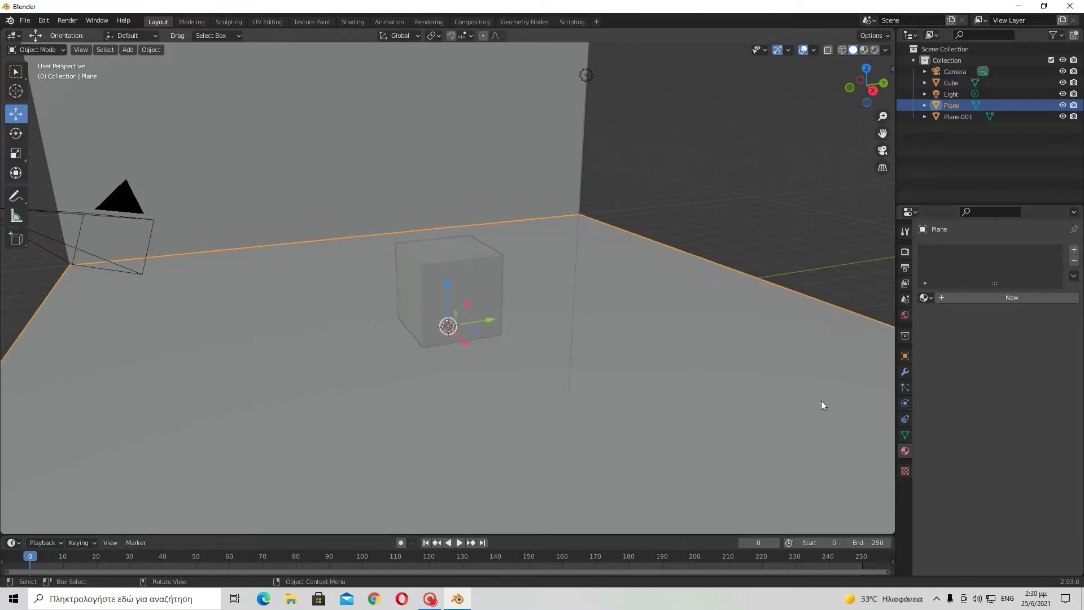
pyautogui.click(963, 299)
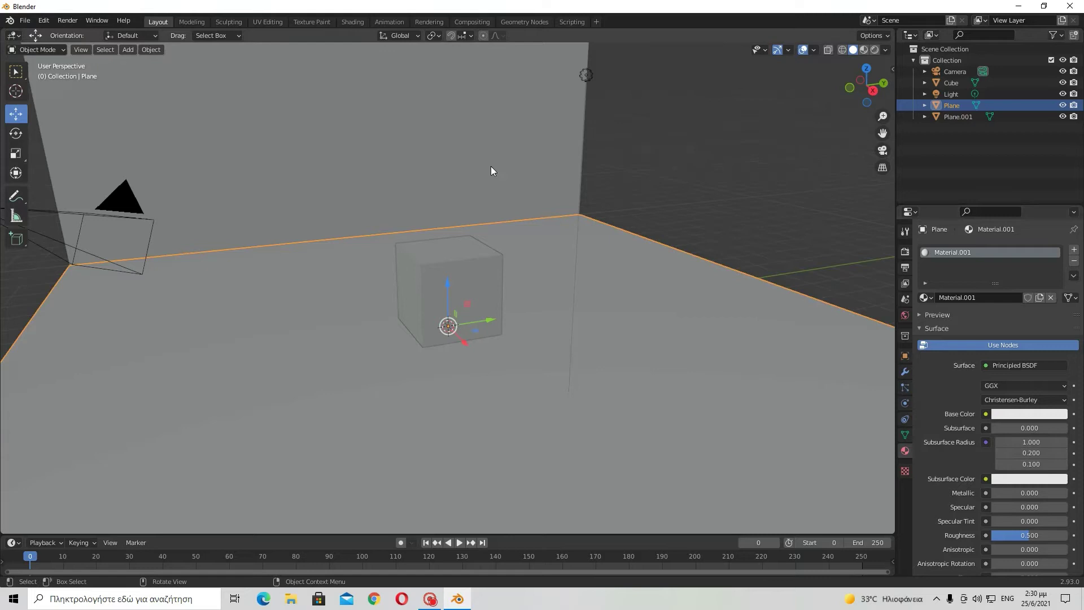
pyautogui.click(491, 167)
pyautogui.click(995, 300)
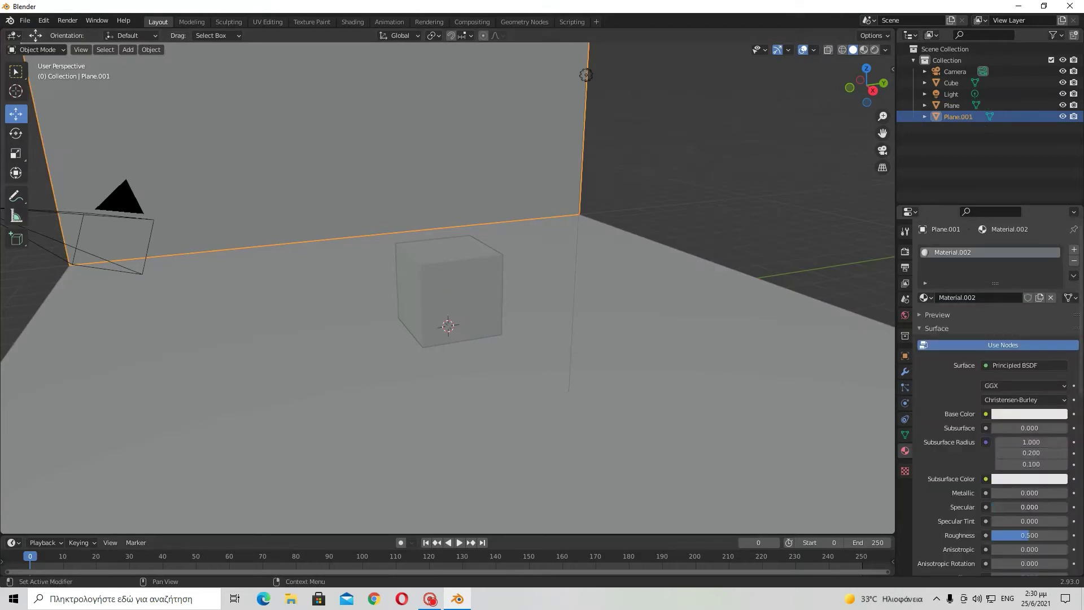
# Step: Deselect everything and switch the viewport to Rendered shading
pyautogui.click(472, 269)
pyautogui.click(590, 209)
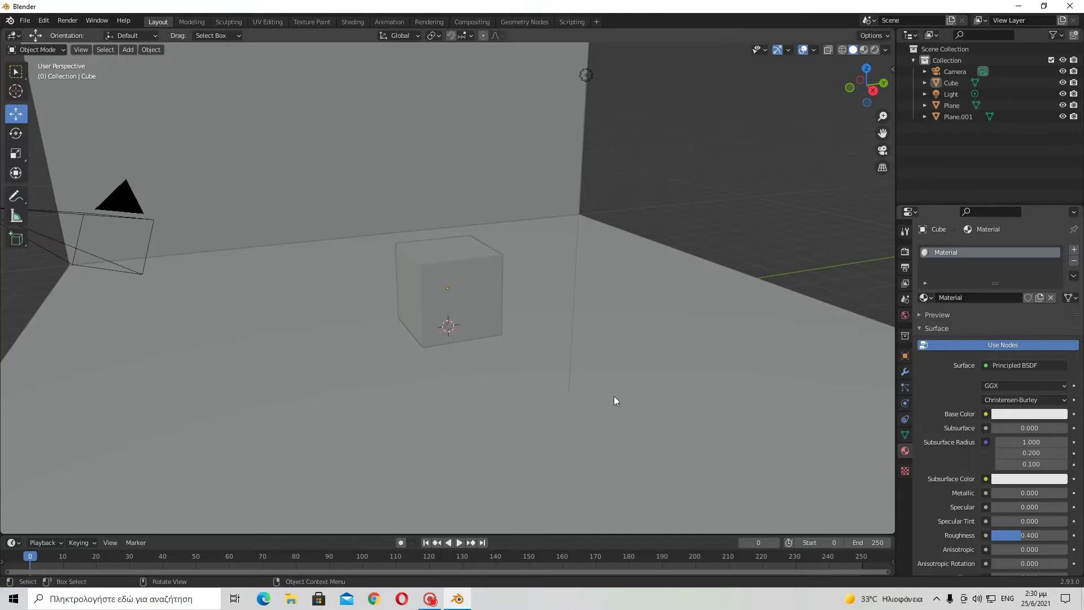
pyautogui.press('z')
pyautogui.moveTo(545, 257); pyautogui.dragTo(661, 234, button='middle')
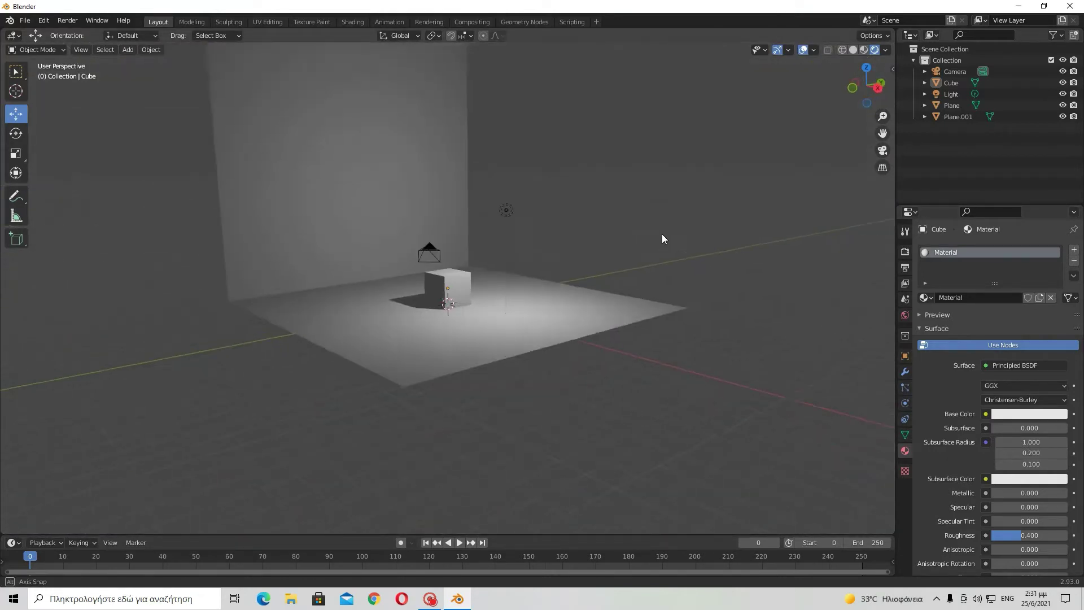
pyautogui.click(882, 151)
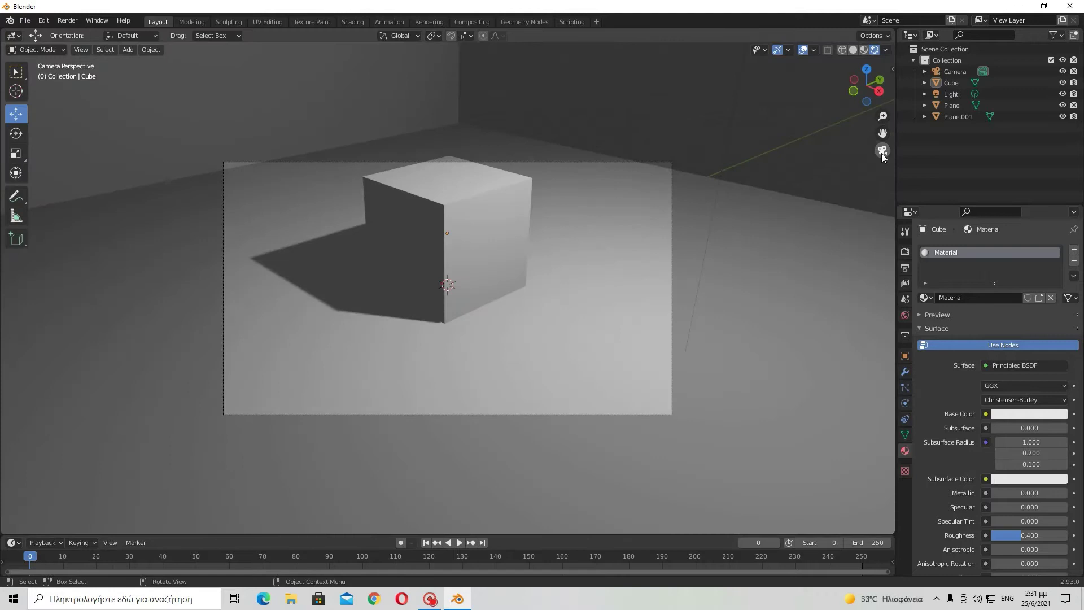
pyautogui.moveTo(882, 154); pyautogui.dragTo(541, 182, button='middle')
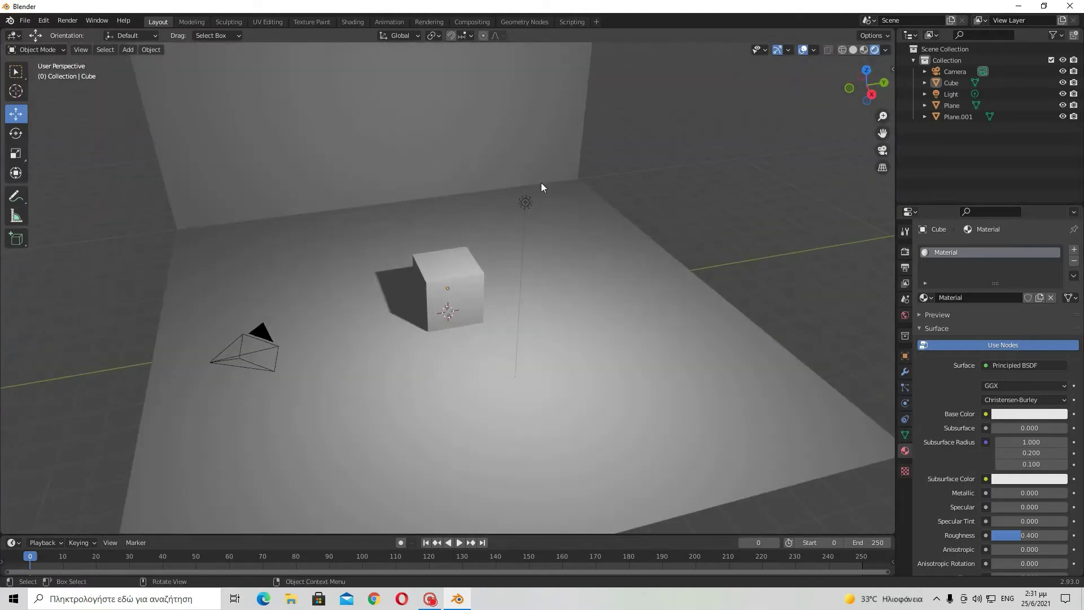
# Step: Turn the light into a Spot light in its Object Data properties
pyautogui.click(529, 198)
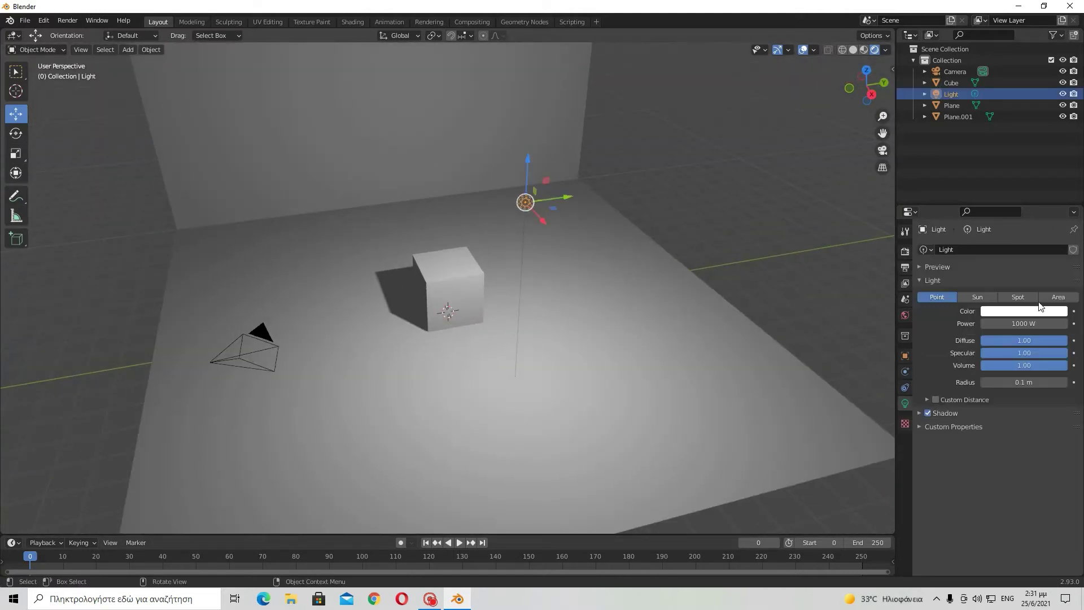
pyautogui.click(906, 299)
pyautogui.click(906, 317)
pyautogui.click(906, 337)
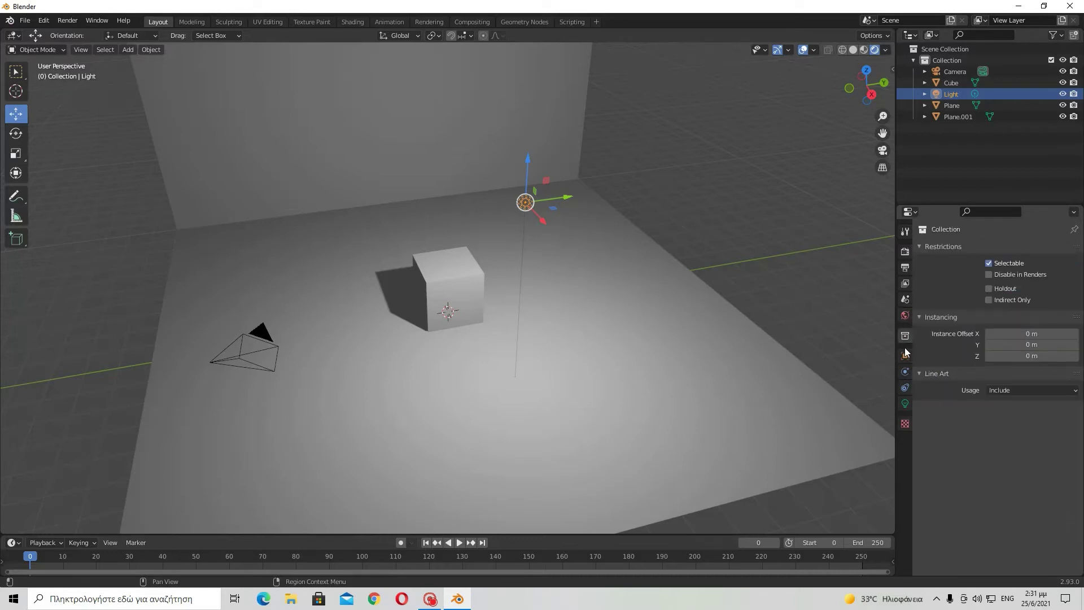
pyautogui.click(905, 354)
pyautogui.click(905, 369)
pyautogui.click(905, 403)
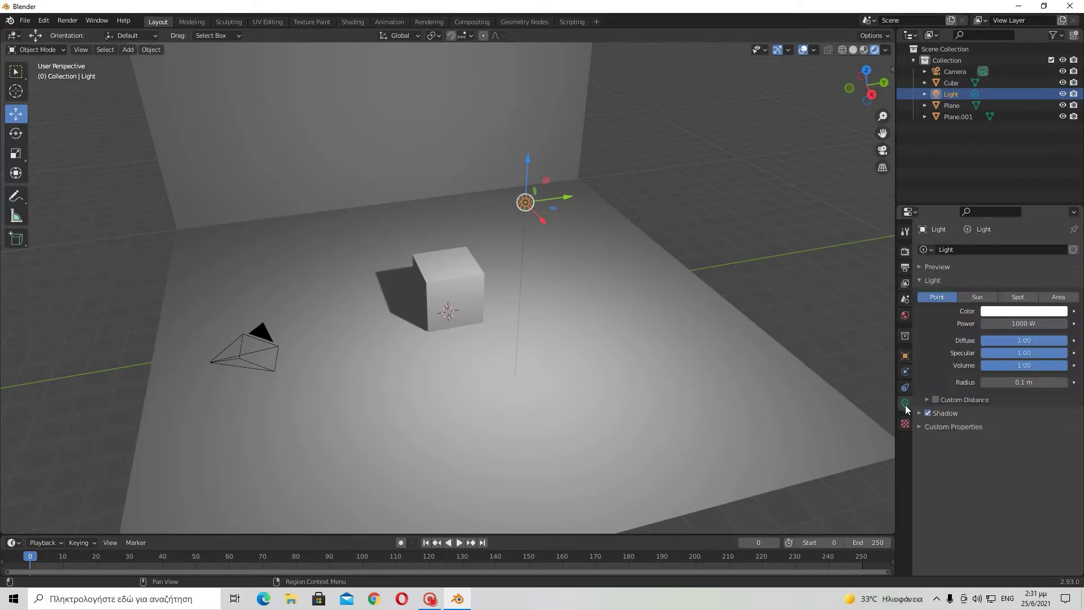
pyautogui.click(1017, 297)
# Step: Move the spotlight along X and Y and aim its cone toward the cube
pyautogui.moveTo(830, 275); pyautogui.dragTo(677, 228, button='middle')
pyautogui.moveTo(622, 191); pyautogui.dragTo(766, 255)
pyautogui.moveTo(765, 255); pyautogui.dragTo(496, 242, button='middle')
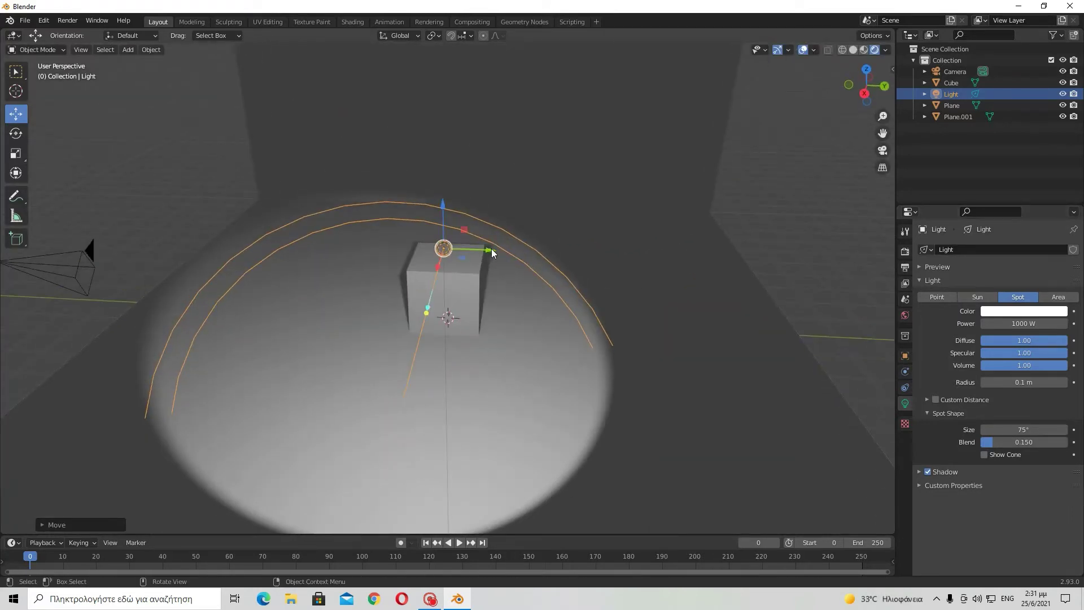
pyautogui.moveTo(498, 243); pyautogui.dragTo(666, 249)
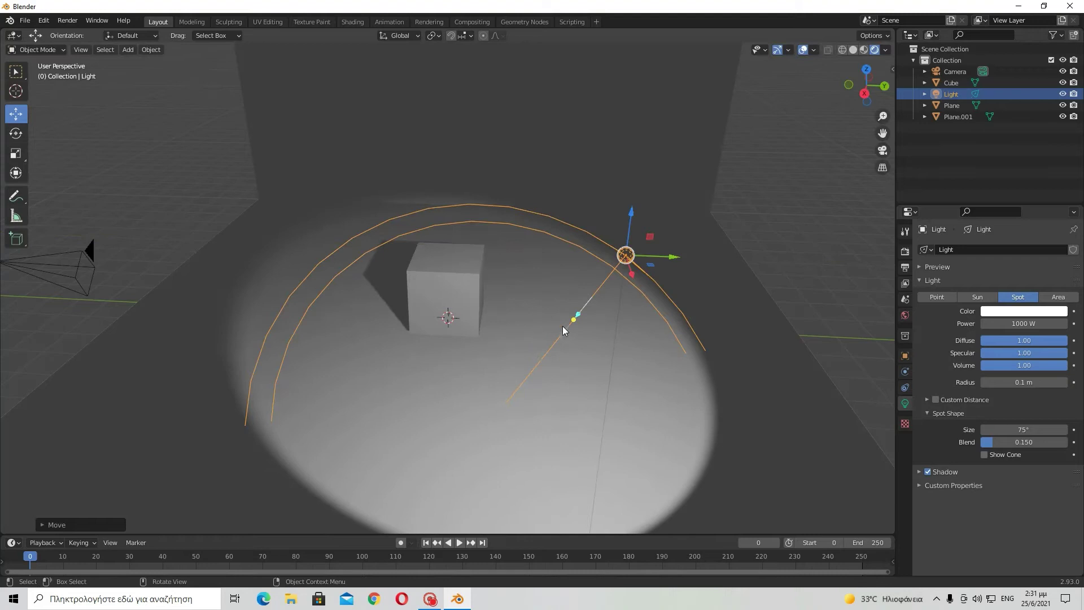
pyautogui.moveTo(575, 324); pyautogui.dragTo(503, 416)
pyautogui.moveTo(503, 416); pyautogui.dragTo(709, 154, button='middle')
# Step: Check the camera view, then raise the spotlight and re-aim it down at the cube
pyautogui.click(882, 151)
pyautogui.click(884, 152)
pyautogui.moveTo(726, 120); pyautogui.dragTo(811, 120)
pyautogui.moveTo(705, 199); pyautogui.dragTo(721, 161)
pyautogui.moveTo(768, 96); pyautogui.dragTo(639, 91)
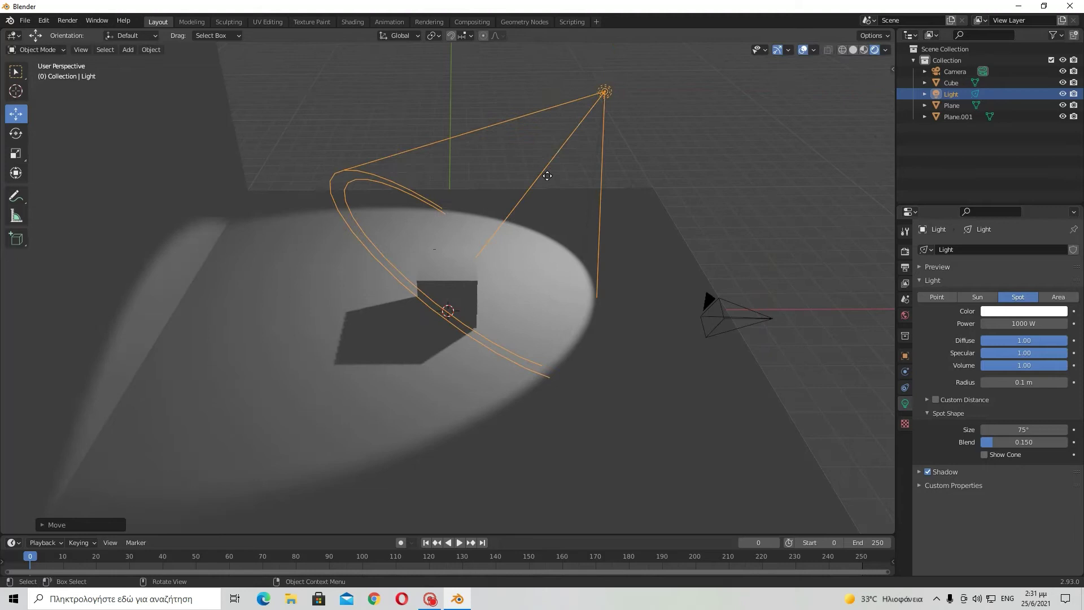
pyautogui.moveTo(547, 176); pyautogui.dragTo(562, 174)
pyautogui.moveTo(562, 175)
pyautogui.mouseDown(button='middle')
pyautogui.moveTo(486, 171)
pyautogui.moveTo(612, 191)
pyautogui.mouseUp(button='middle')
pyautogui.scroll(3, 486, 167)
# Step: Preview materials, return to Solid shading and shift the spotlight left along Y
pyautogui.press('z')
pyautogui.click(575, 347)
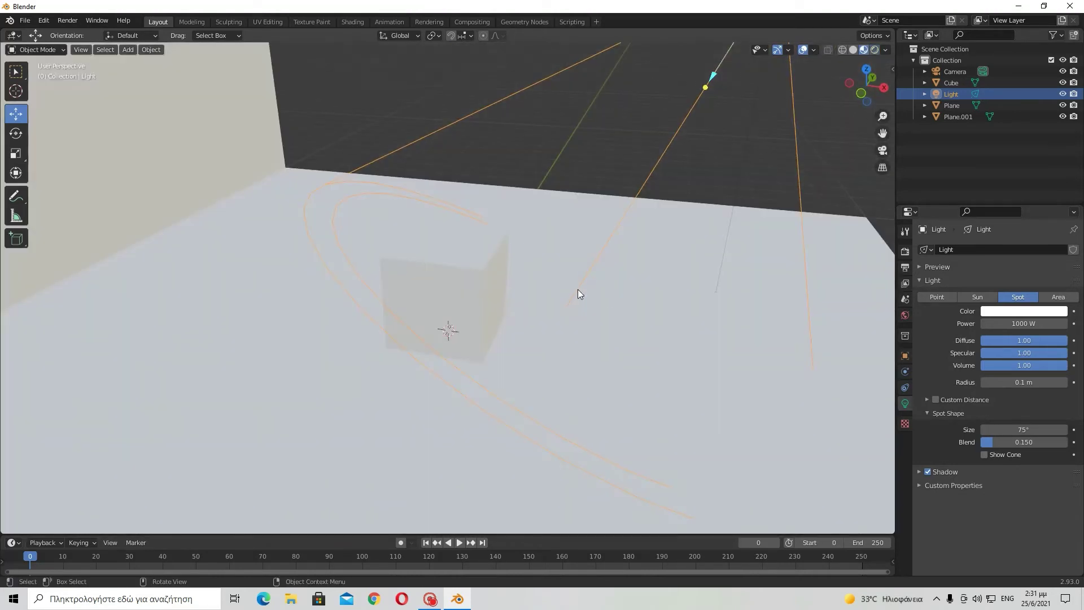
pyautogui.press('z')
pyautogui.click(680, 276)
pyautogui.moveTo(641, 286)
pyautogui.mouseDown(button='middle')
pyautogui.moveTo(621, 244)
pyautogui.moveTo(601, 254)
pyautogui.mouseUp(button='middle')
pyautogui.moveTo(618, 278); pyautogui.dragTo(571, 279)
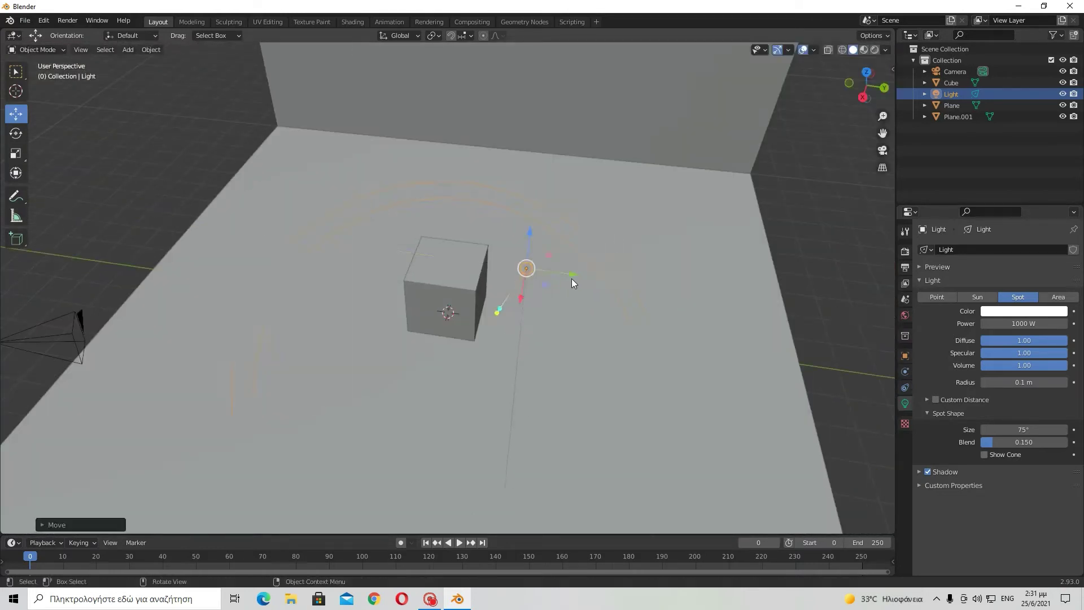
# Step: View the spotlit cube and floor circle in Rendered shading with the light deselected
pyautogui.press('z')
pyautogui.click(567, 191)
pyautogui.moveTo(567, 191)
pyautogui.mouseDown(button='middle')
pyautogui.moveTo(616, 252)
pyautogui.moveTo(700, 236)
pyautogui.moveTo(700, 269)
pyautogui.moveTo(550, 232)
pyautogui.moveTo(418, 242)
pyautogui.moveTo(696, 243)
pyautogui.moveTo(626, 262)
pyautogui.moveTo(546, 213)
pyautogui.moveTo(718, 225)
pyautogui.mouseUp(button='middle')
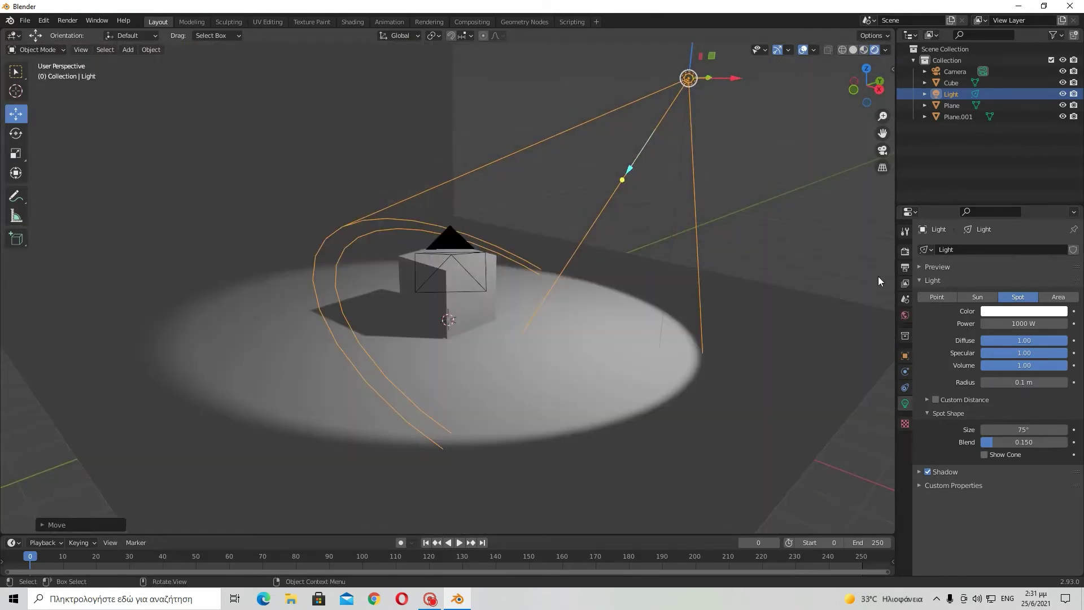
pyautogui.moveTo(879, 276)
pyautogui.mouseDown(button='middle')
pyautogui.moveTo(750, 300)
pyautogui.moveTo(794, 292)
pyautogui.mouseUp(button='middle')
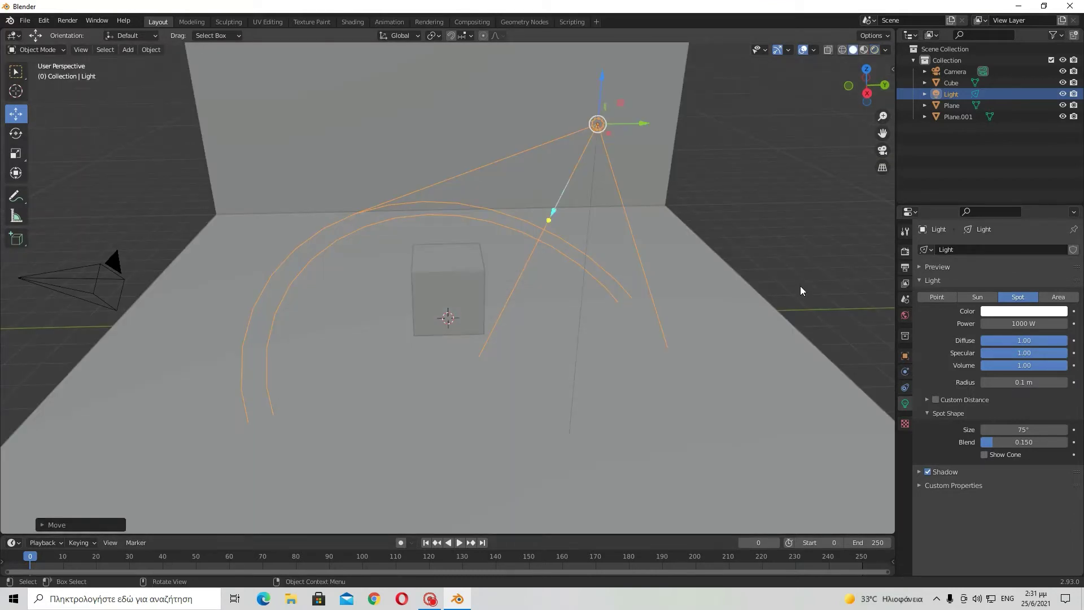
pyautogui.click(819, 266)
pyautogui.press('z')
pyautogui.click(802, 160)
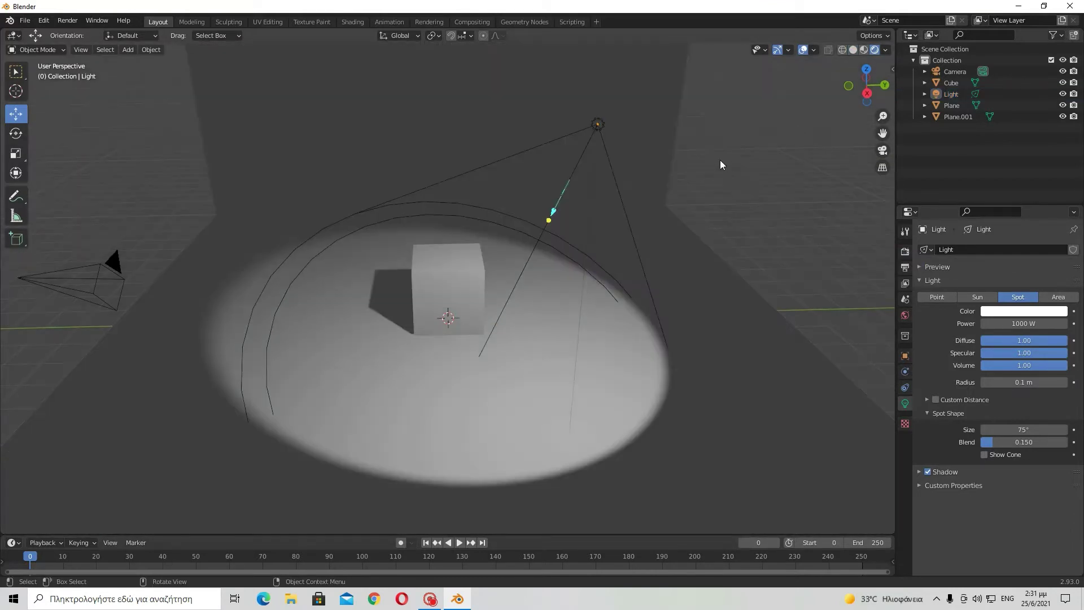
pyautogui.moveTo(720, 161); pyautogui.dragTo(811, 133, button='middle')
# Step: From the camera view, select the camera and shift it along X, Y and Z
pyautogui.click(882, 152)
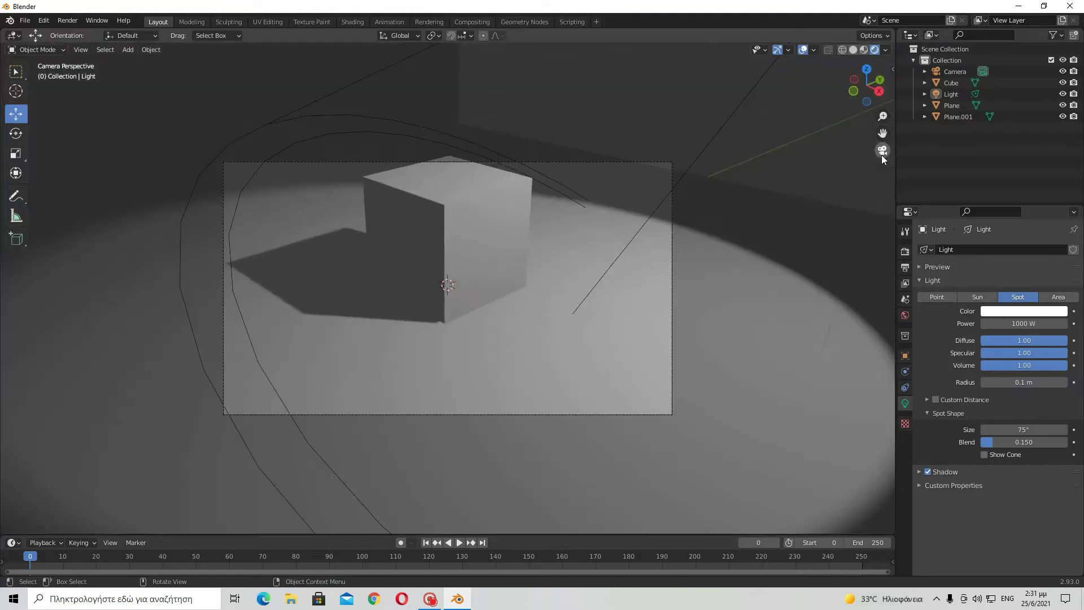
pyautogui.click(452, 414)
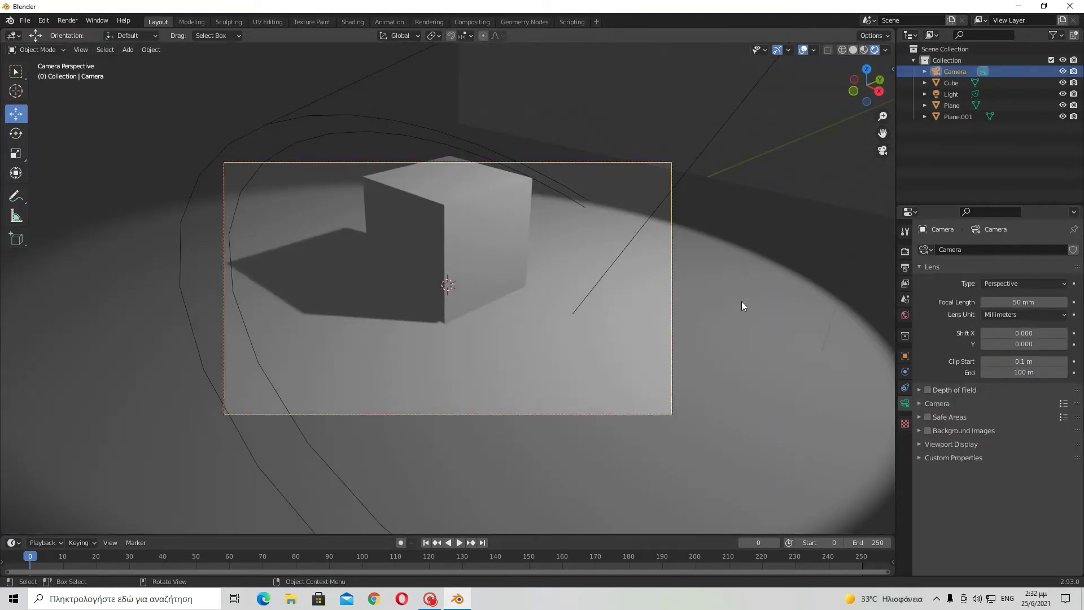
pyautogui.press('g')
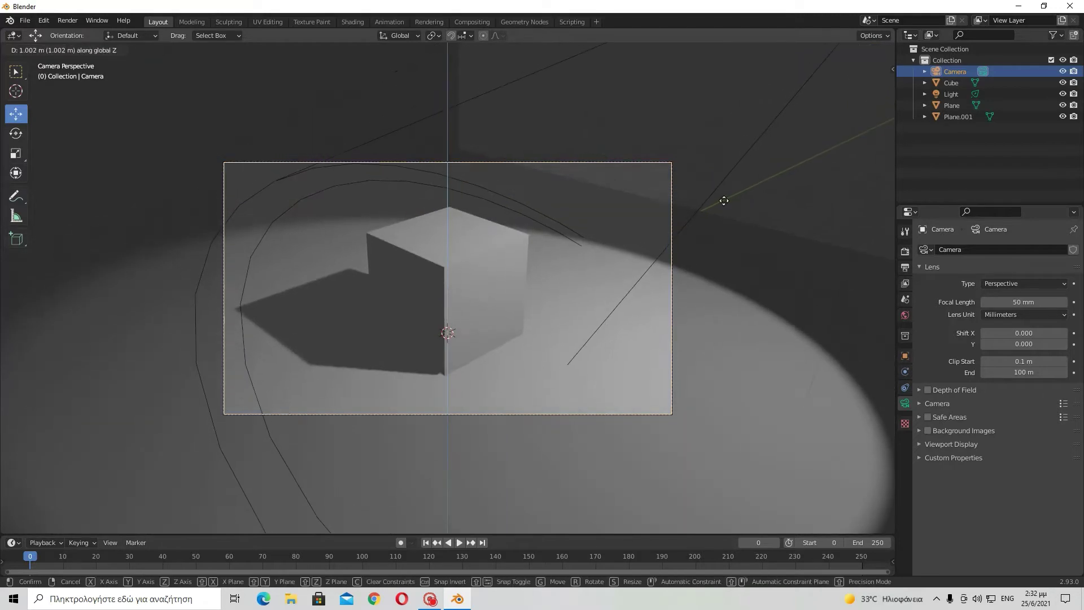
pyautogui.click(835, 127)
pyautogui.press('g')
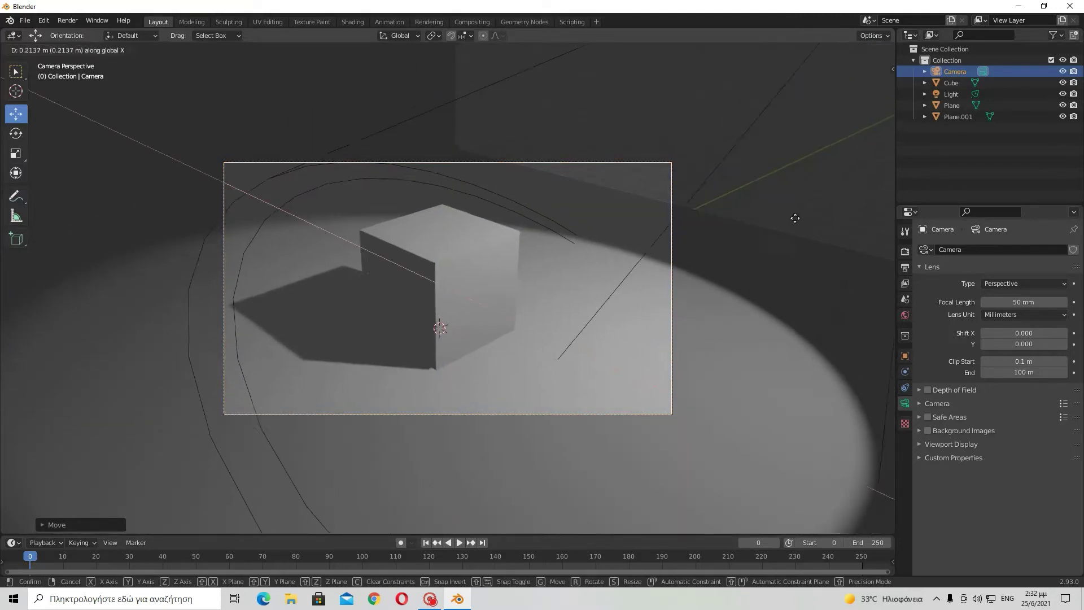
pyautogui.press('x')
pyautogui.click(382, 372)
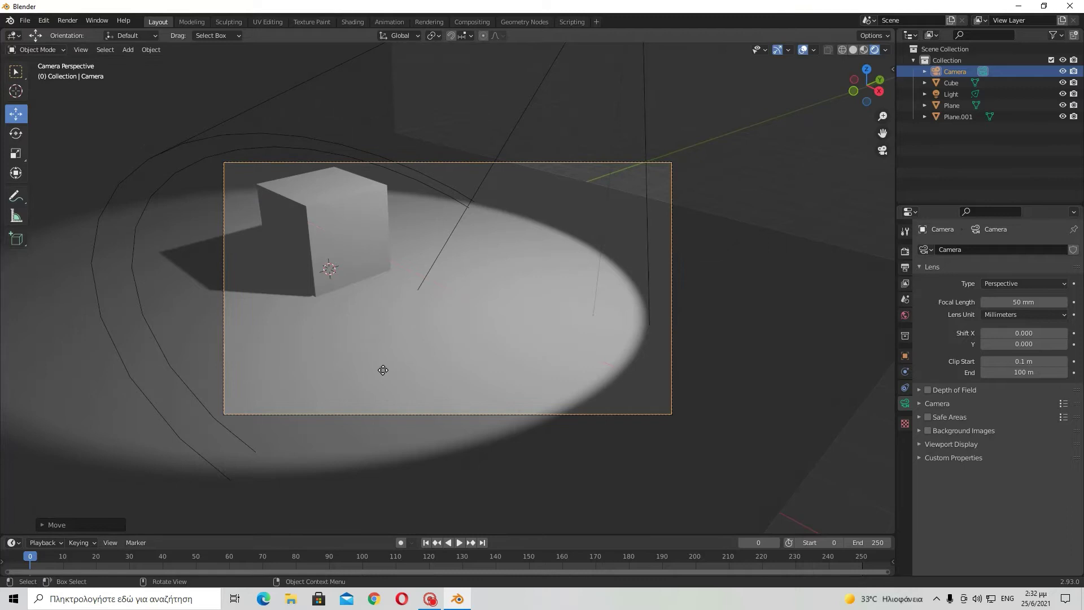
pyautogui.press('g')
pyautogui.press('y')
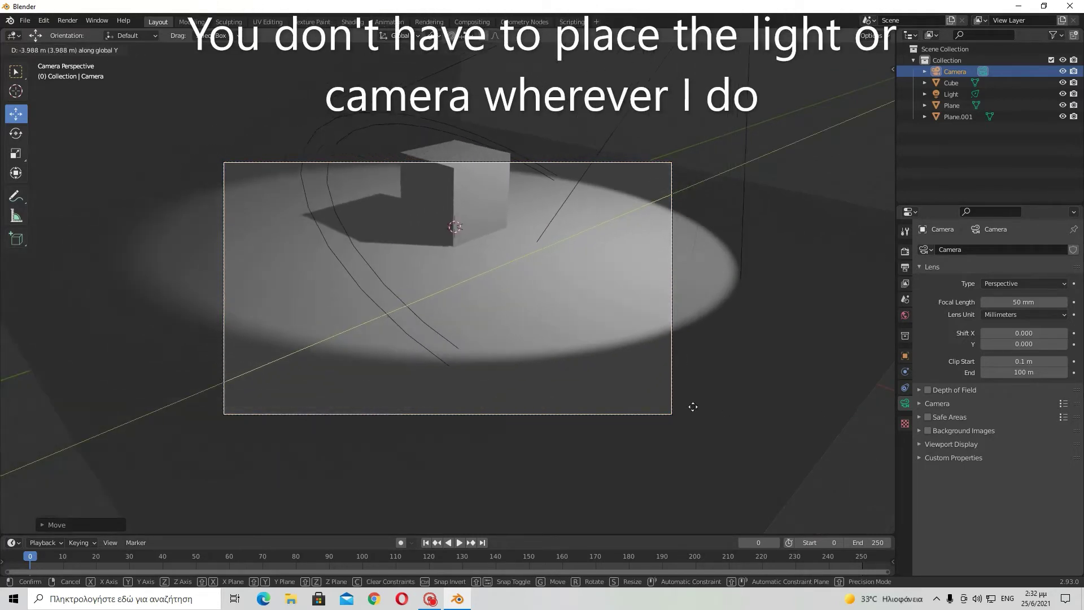
pyautogui.click(685, 353)
pyautogui.press('g')
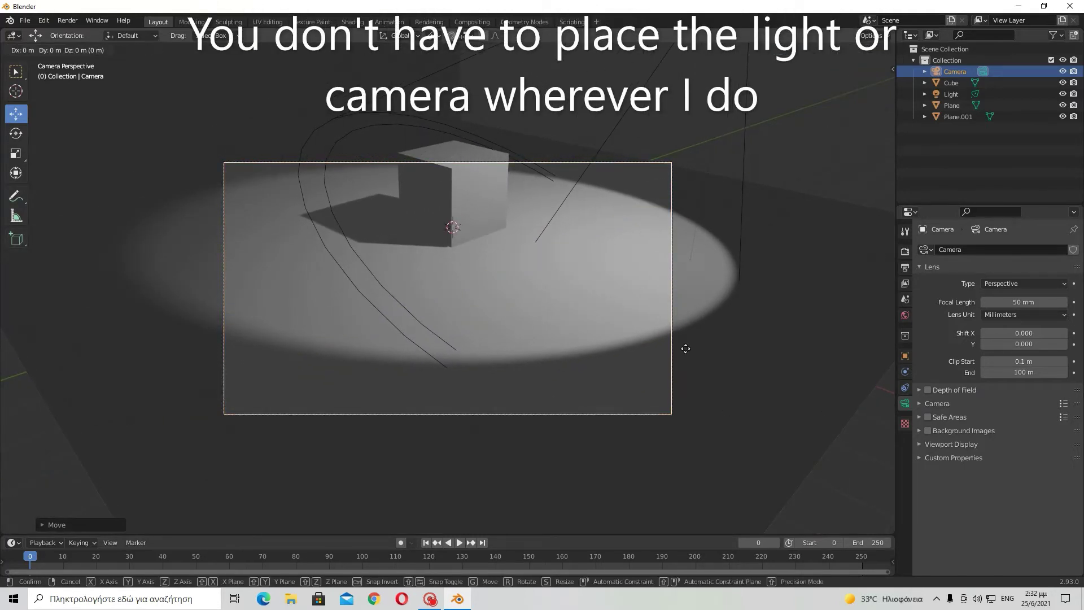
pyautogui.press('z')
pyautogui.click(683, 215)
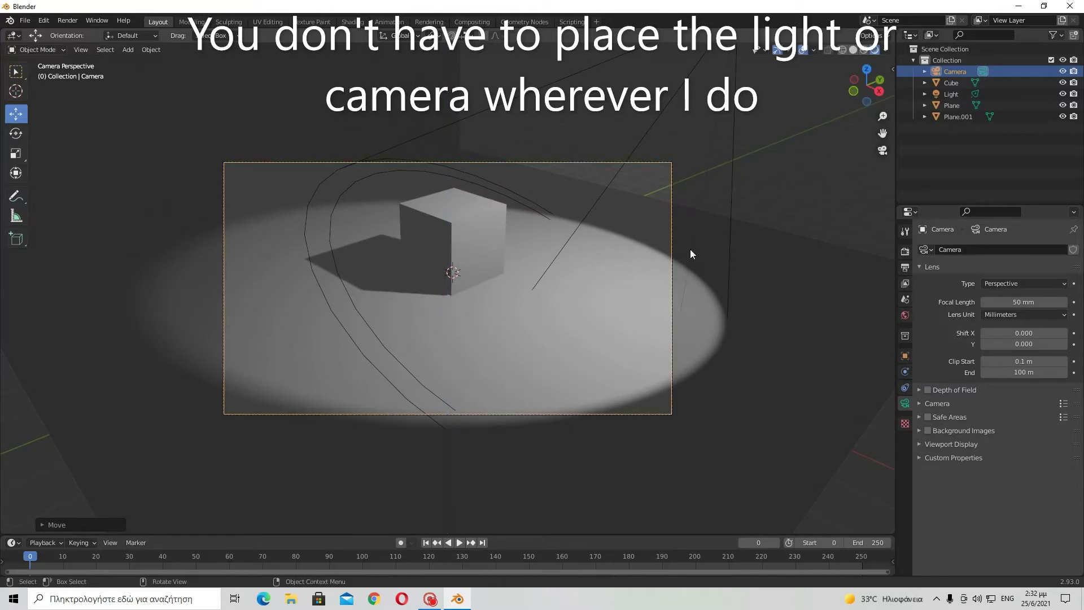
# Step: Keep repositioning the camera with further Y, free and vertical moves to frame the cube
pyautogui.press('g')
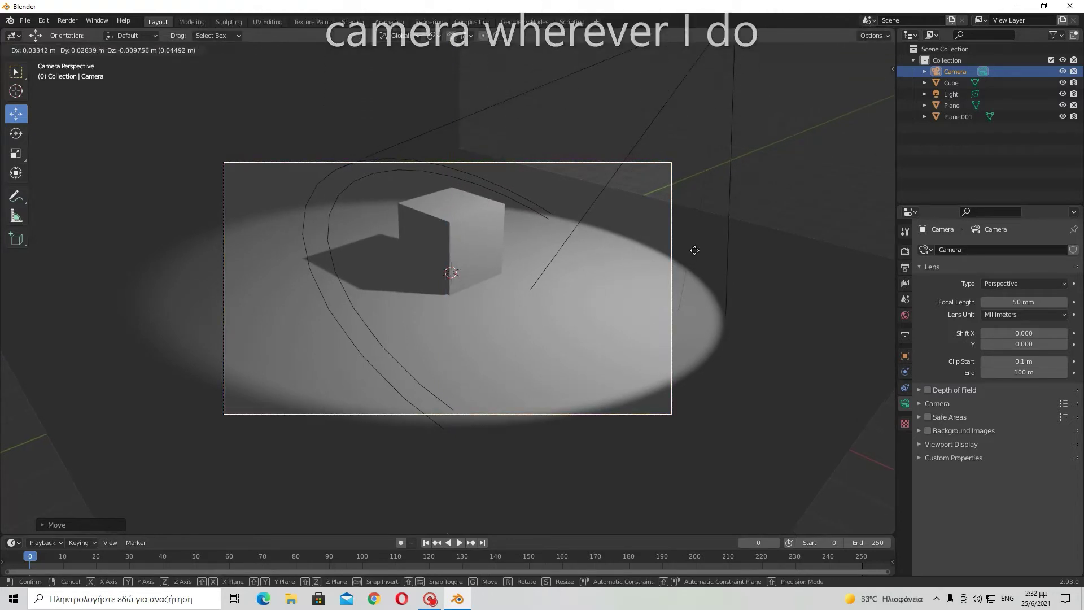
pyautogui.press('y')
pyautogui.click(459, 279)
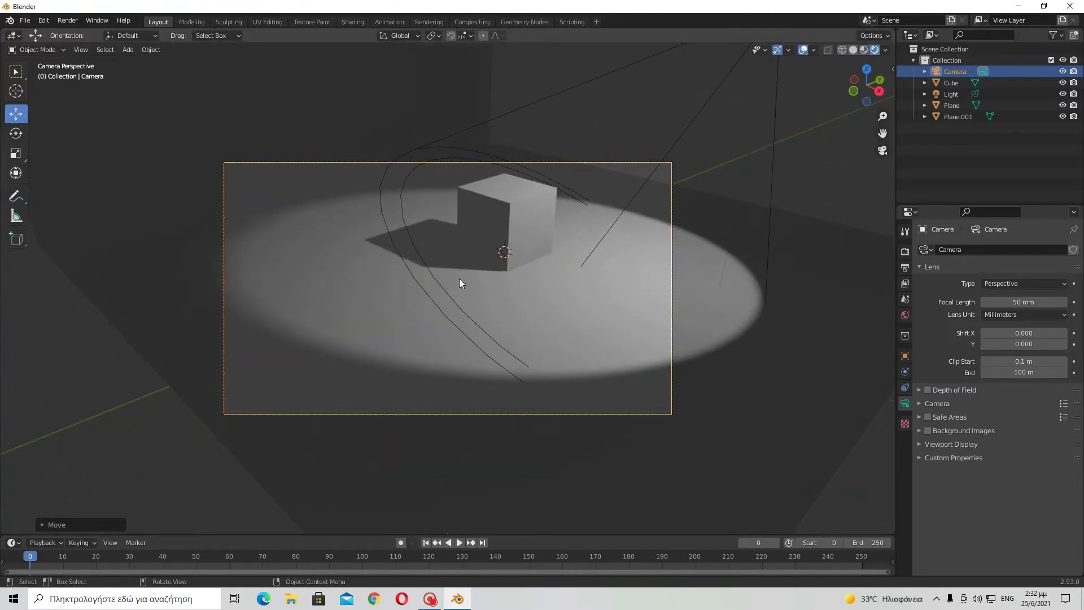
pyautogui.press('g')
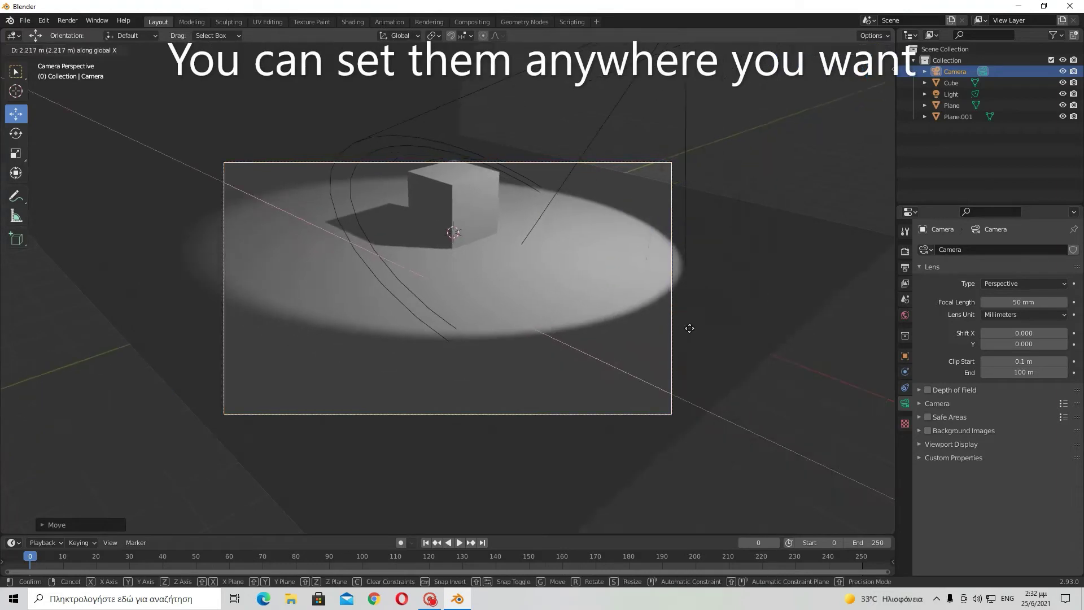
pyautogui.click(659, 319)
pyautogui.press('g')
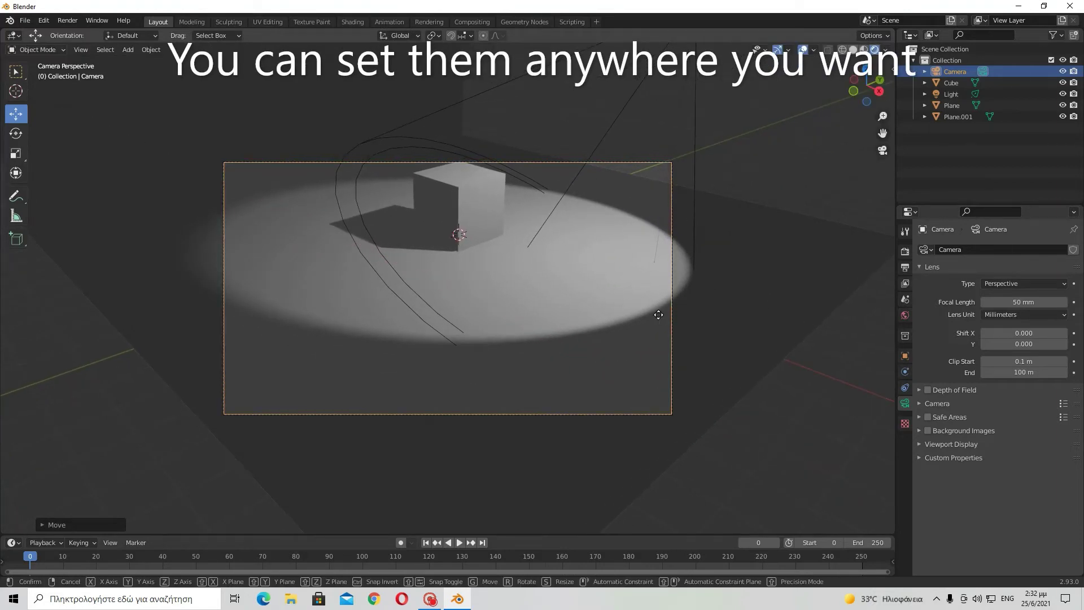
pyautogui.press('z')
pyautogui.click(657, 120)
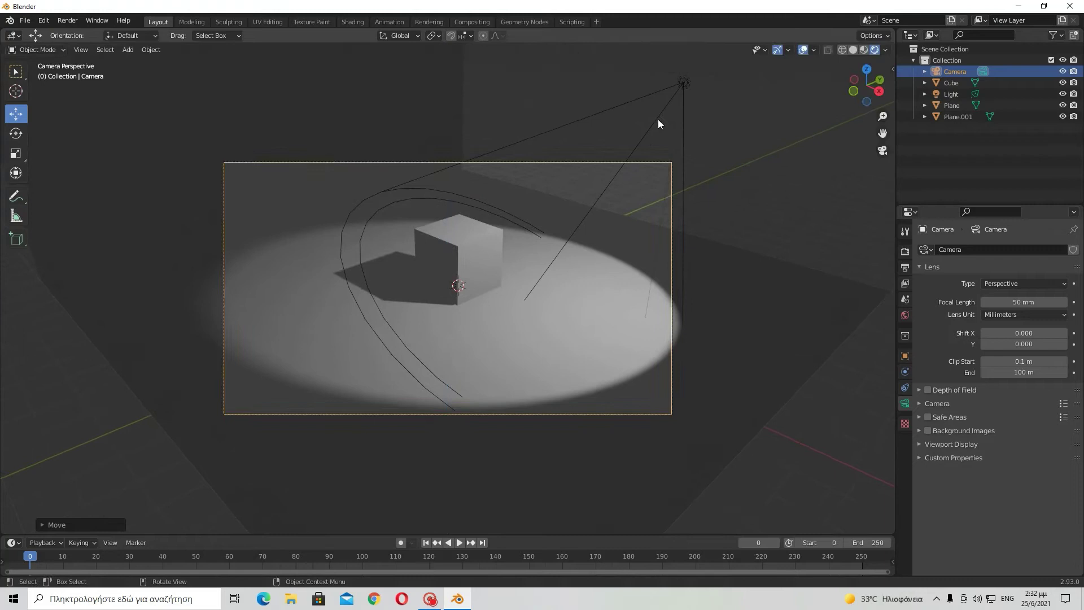
pyautogui.press('g')
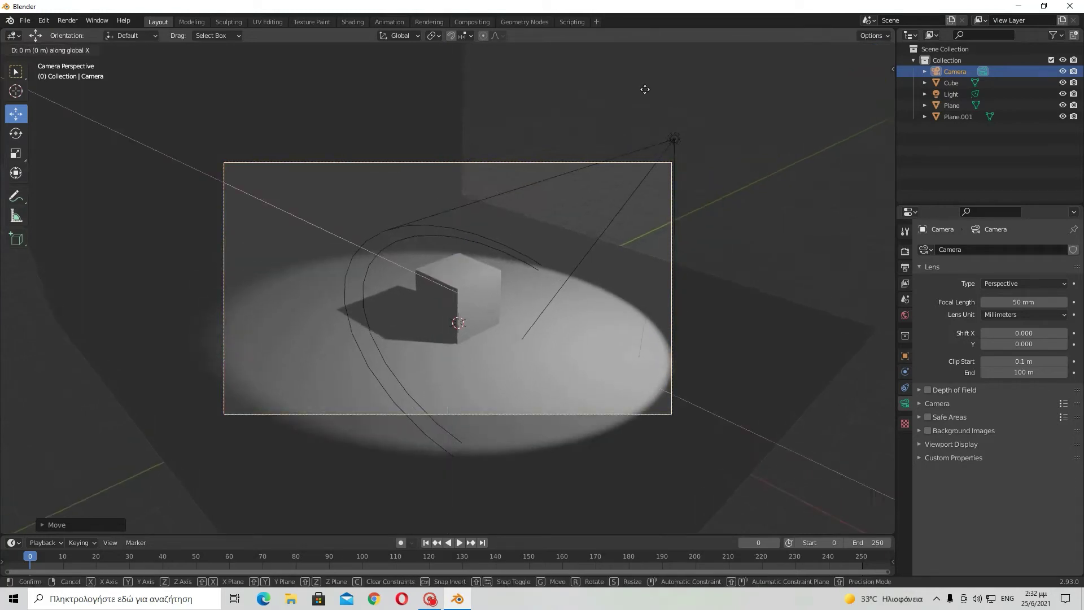
pyautogui.click(595, 304)
# Step: Fine-tune the camera to location 15.593, -9.3137, 8.4239 m and rotation 65.5°, 0°, 60°
pyautogui.click(905, 355)
pyautogui.moveTo(1018, 320)
pyautogui.mouseDown()
pyautogui.moveTo(993, 320)
pyautogui.moveTo(1018, 320)
pyautogui.mouseUp()
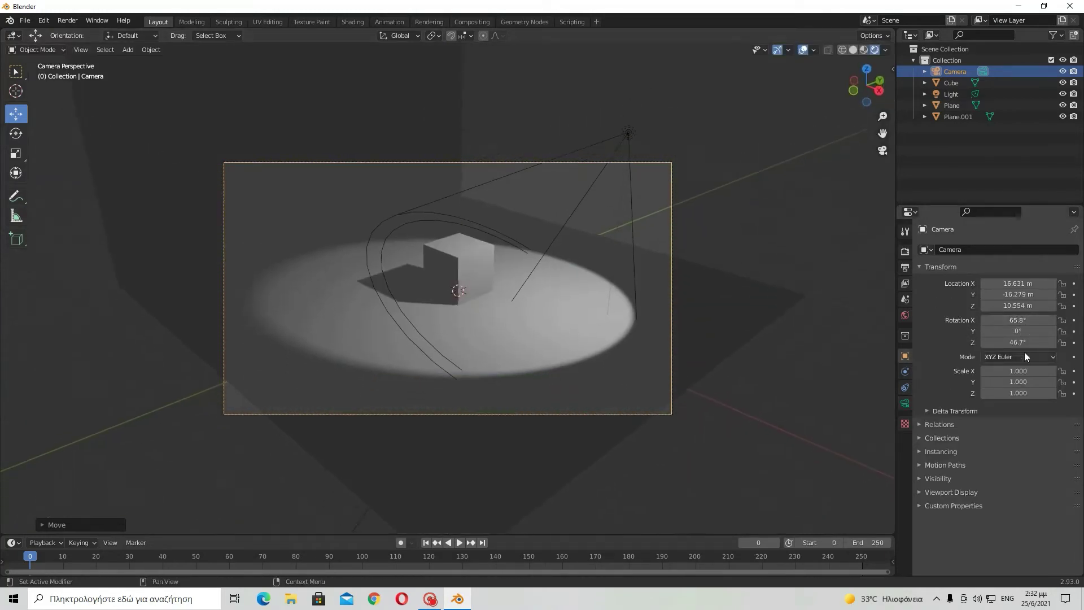
pyautogui.press('g')
pyautogui.press('x')
pyautogui.click(160, 249)
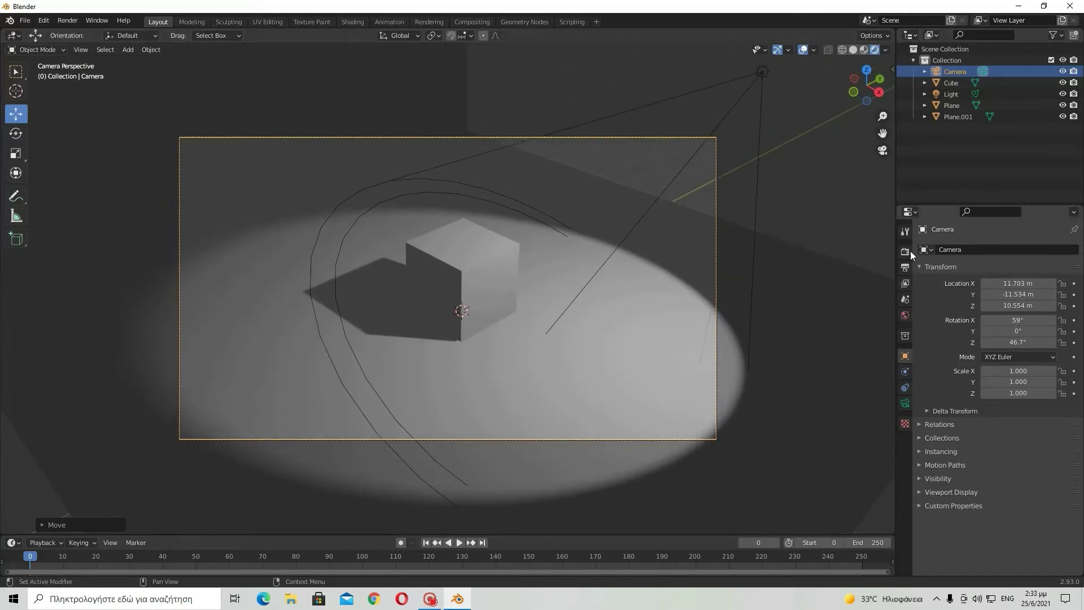
pyautogui.moveTo(1017, 283); pyautogui.dragTo(1039, 283)
pyautogui.moveTo(1005, 320); pyautogui.dragTo(1033, 342)
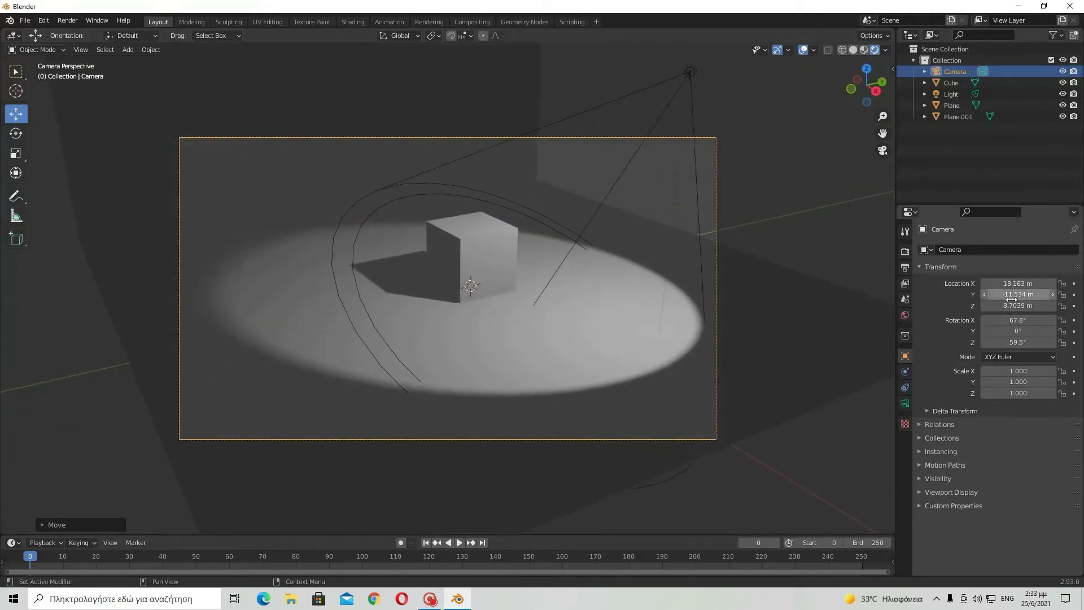
pyautogui.moveTo(1005, 294)
pyautogui.mouseDown()
pyautogui.moveTo(1027, 294)
pyautogui.moveTo(1011, 306)
pyautogui.mouseUp()
pyautogui.moveTo(1018, 342); pyautogui.dragTo(1005, 343)
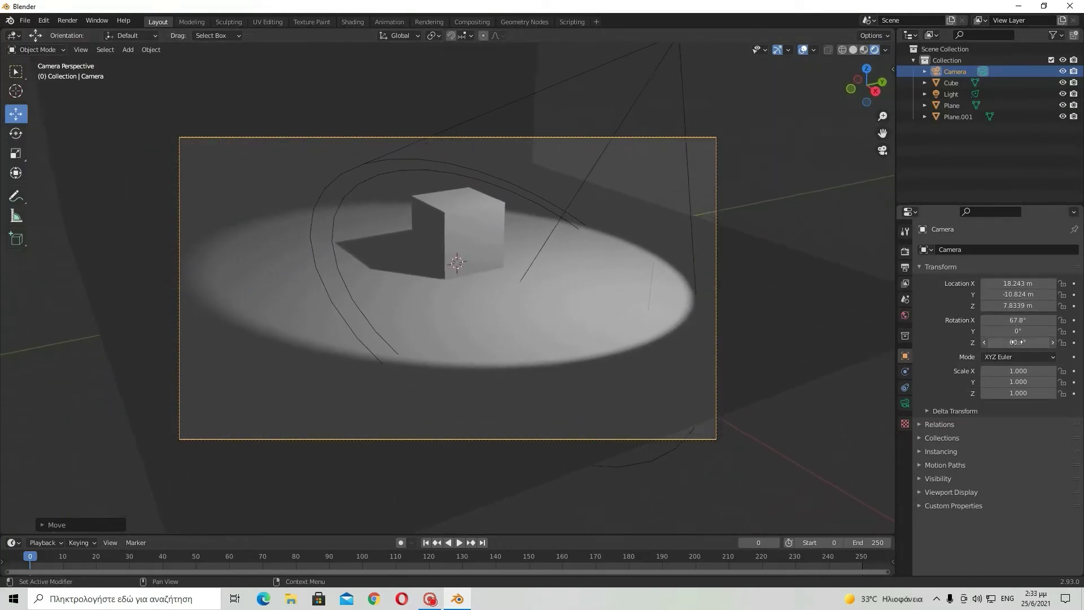
pyautogui.moveTo(1018, 283); pyautogui.dragTo(1008, 320)
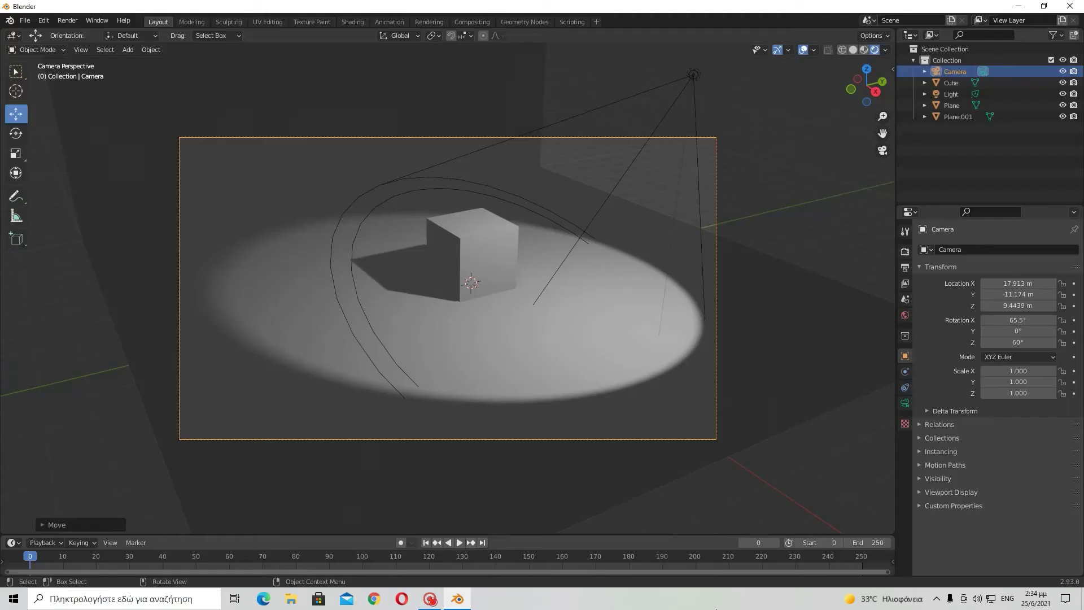
pyautogui.moveTo(1017, 294)
pyautogui.mouseDown()
pyautogui.moveTo(1047, 294)
pyautogui.moveTo(1011, 286)
pyautogui.moveTo(1020, 292)
pyautogui.moveTo(1001, 305)
pyautogui.moveTo(1011, 285)
pyautogui.moveTo(1013, 305)
pyautogui.moveTo(1027, 293)
pyautogui.moveTo(1009, 284)
pyautogui.mouseUp()
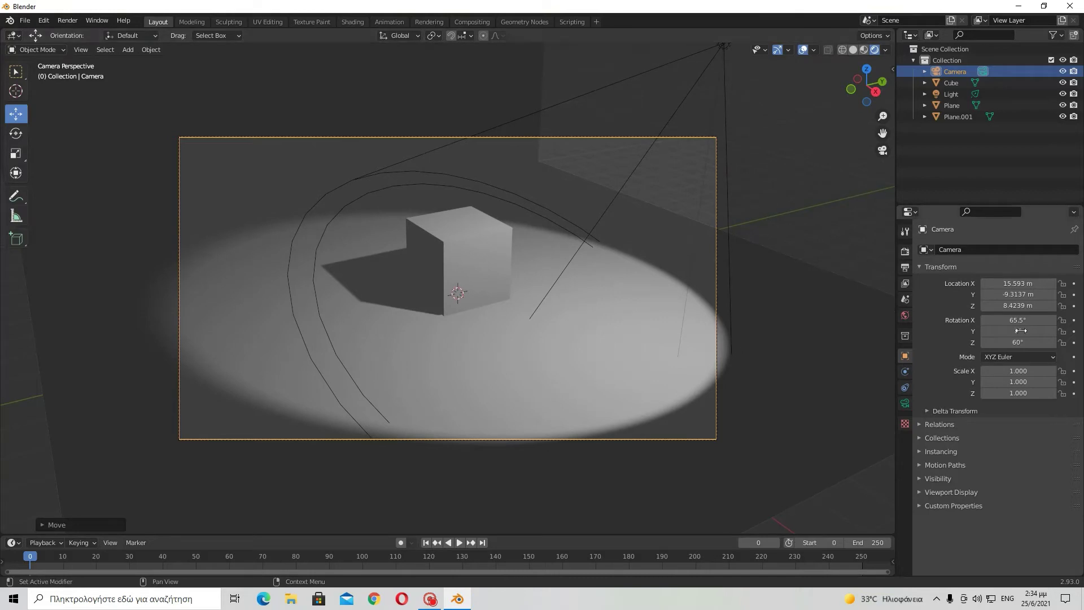
pyautogui.moveTo(817, 232); pyautogui.dragTo(775, 266, button='middle')
pyautogui.click(746, 239)
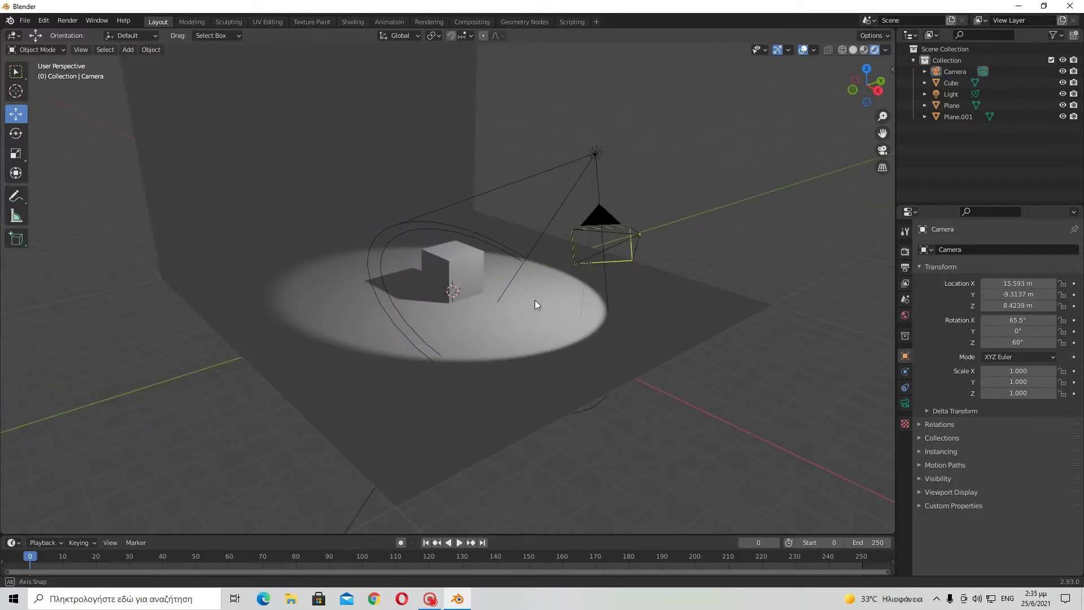
pyautogui.moveTo(536, 305)
pyautogui.mouseDown(button='middle')
pyautogui.moveTo(464, 302)
pyautogui.moveTo(528, 302)
pyautogui.mouseUp(button='middle')
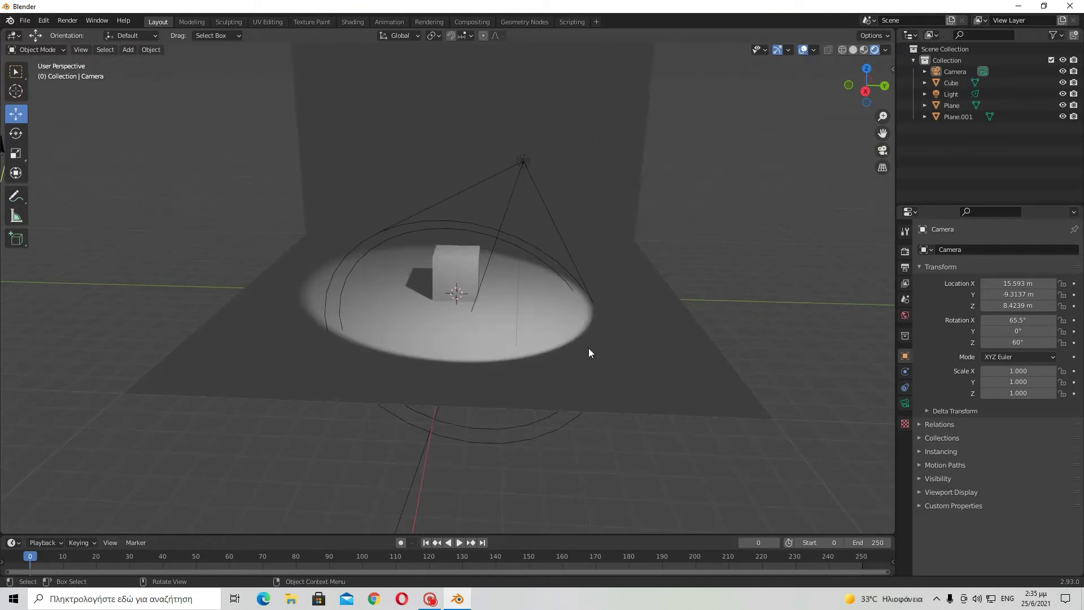
pyautogui.moveTo(589, 350); pyautogui.dragTo(702, 337, button='middle')
pyautogui.click(882, 151)
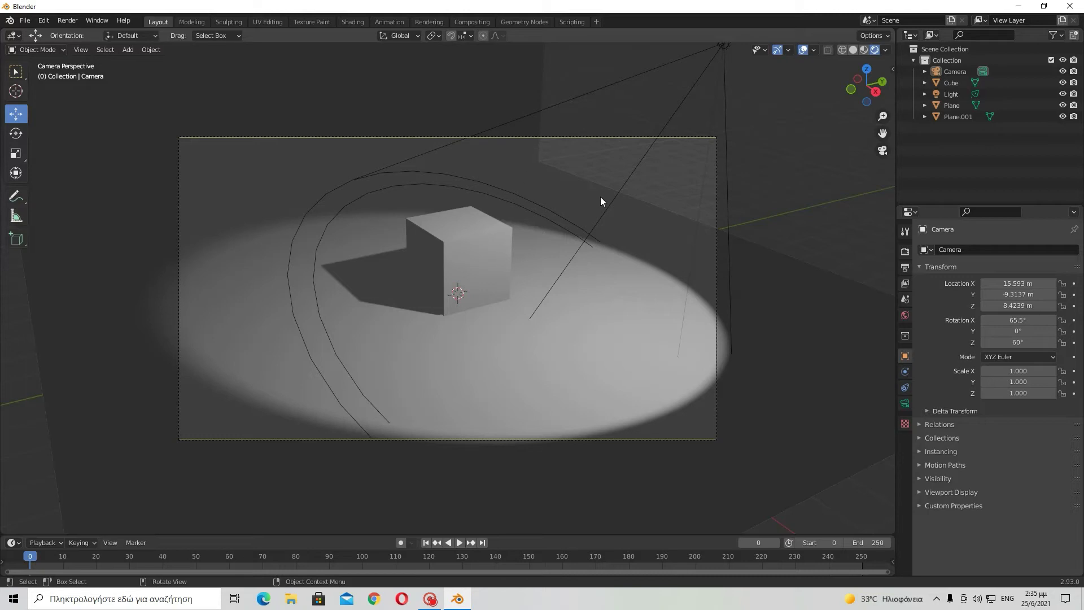
pyautogui.moveTo(601, 196); pyautogui.dragTo(703, 234, button='middle')
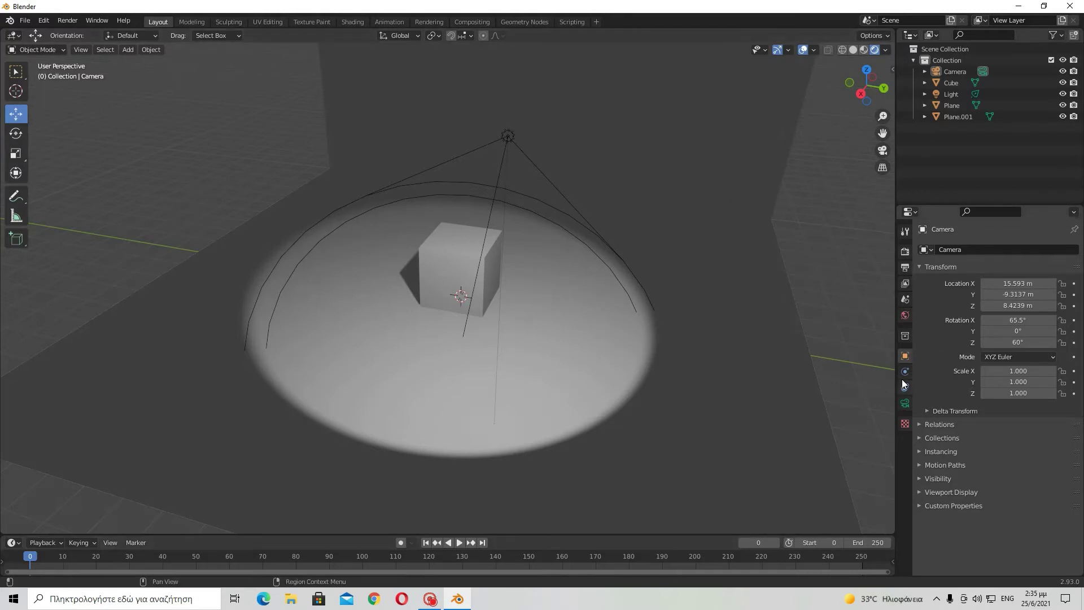
# Step: Set the World background colour to pure black in the World settings
pyautogui.click(904, 315)
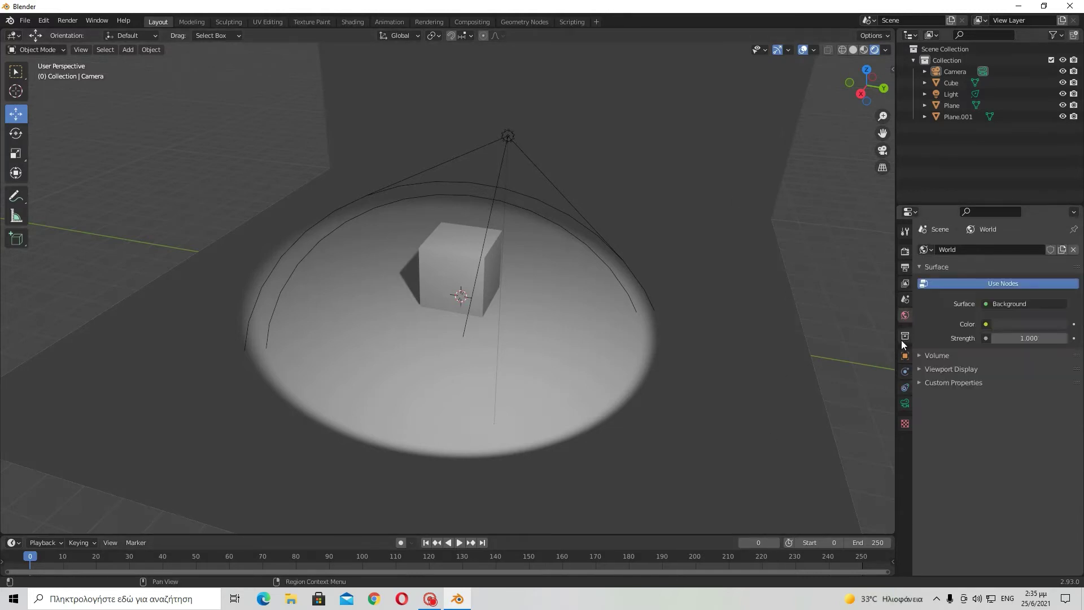
pyautogui.click(905, 355)
pyautogui.click(905, 387)
pyautogui.click(905, 315)
pyautogui.click(1011, 324)
pyautogui.moveTo(1060, 236); pyautogui.dragTo(1059, 244)
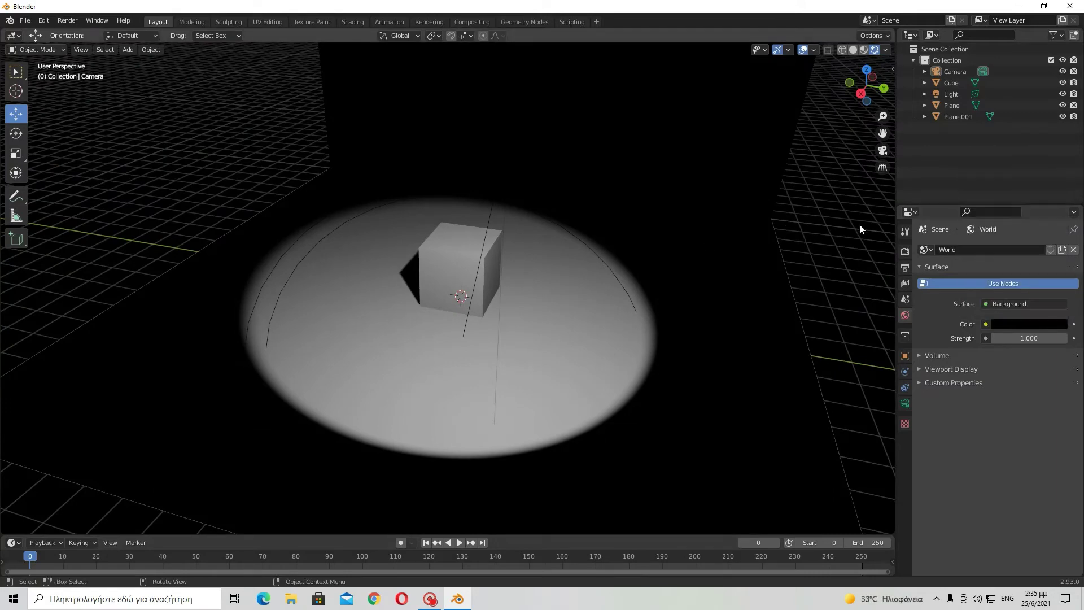
# Step: Check the darkened scene through the camera and orbit down onto the spotlit cube
pyautogui.moveTo(884, 163); pyautogui.dragTo(21, 253, button='middle')
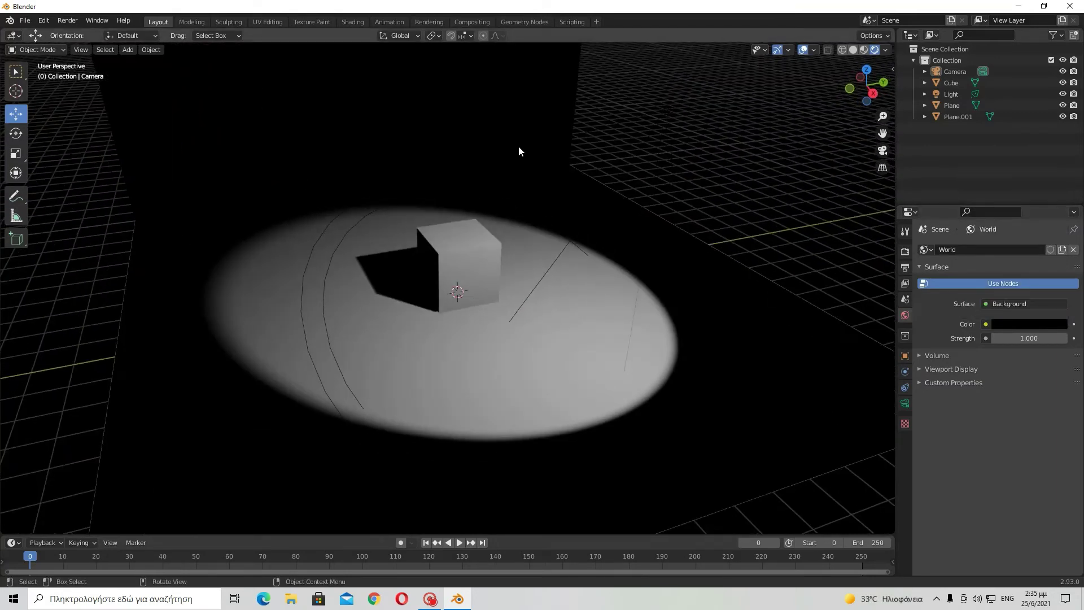
pyautogui.click(882, 150)
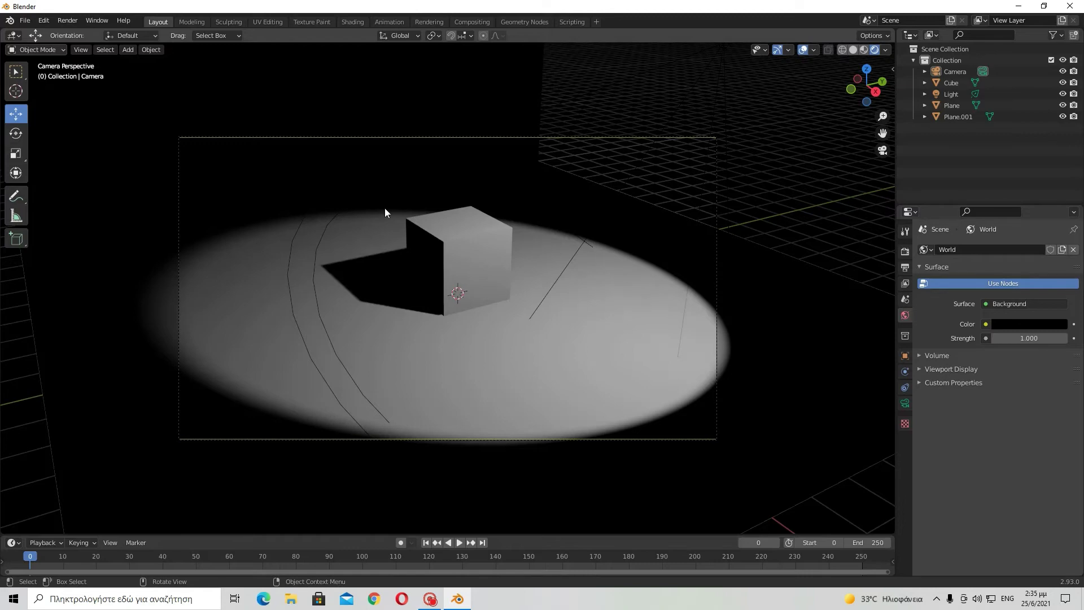
pyautogui.moveTo(540, 269); pyautogui.dragTo(518, 350, button='middle')
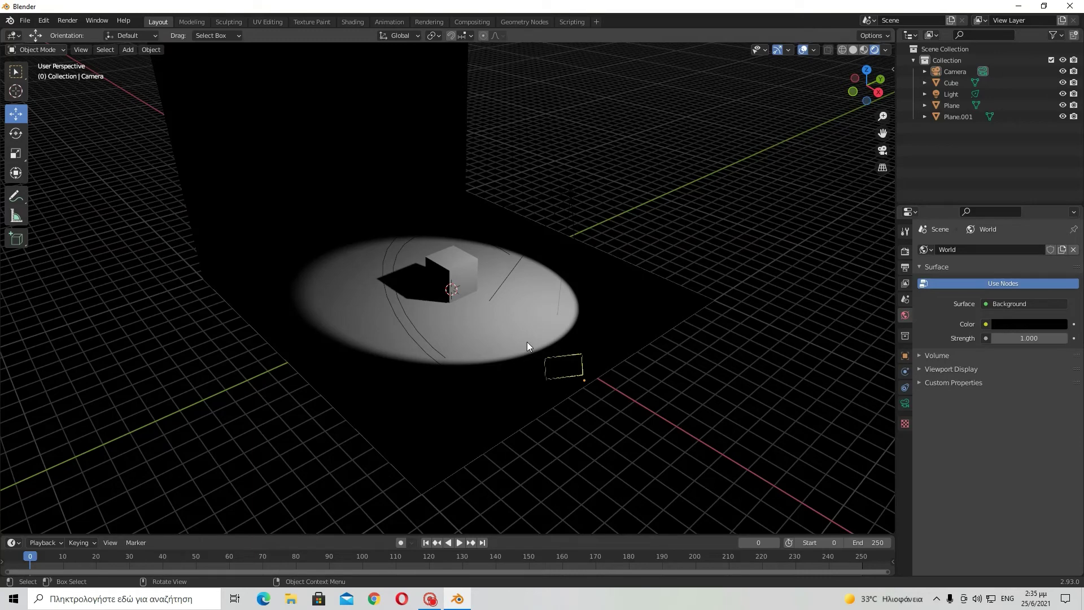
pyautogui.moveTo(508, 336); pyautogui.dragTo(446, 365, button='middle')
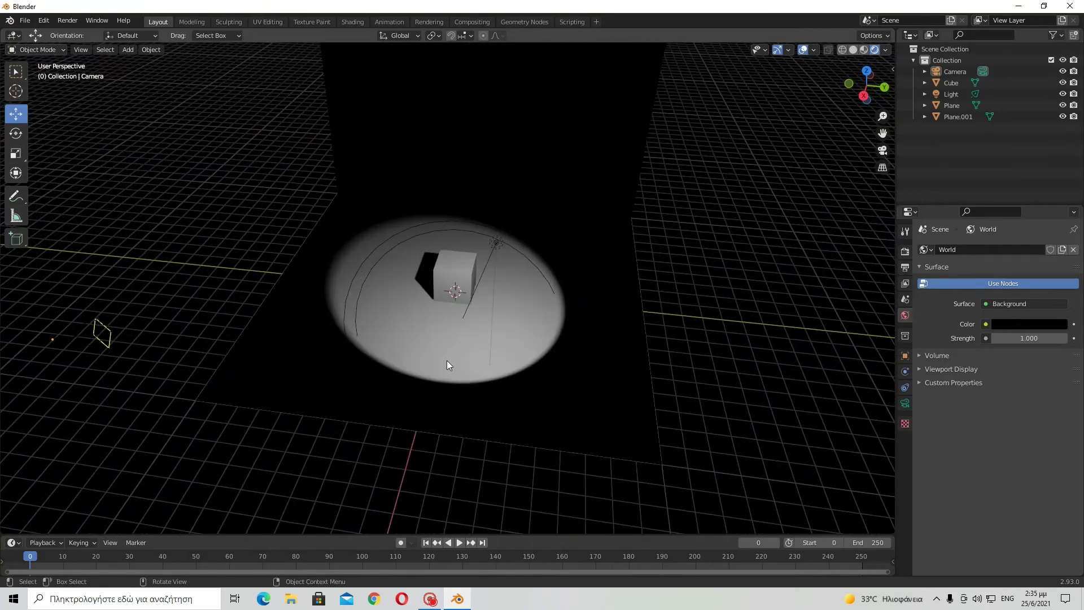
pyautogui.scroll(5, 568, 254)
pyautogui.moveTo(670, 172); pyautogui.dragTo(613, 234, button='middle')
# Step: Select the spotlight and inspect its colour, leaving it white at 1000 W
pyautogui.click(481, 302)
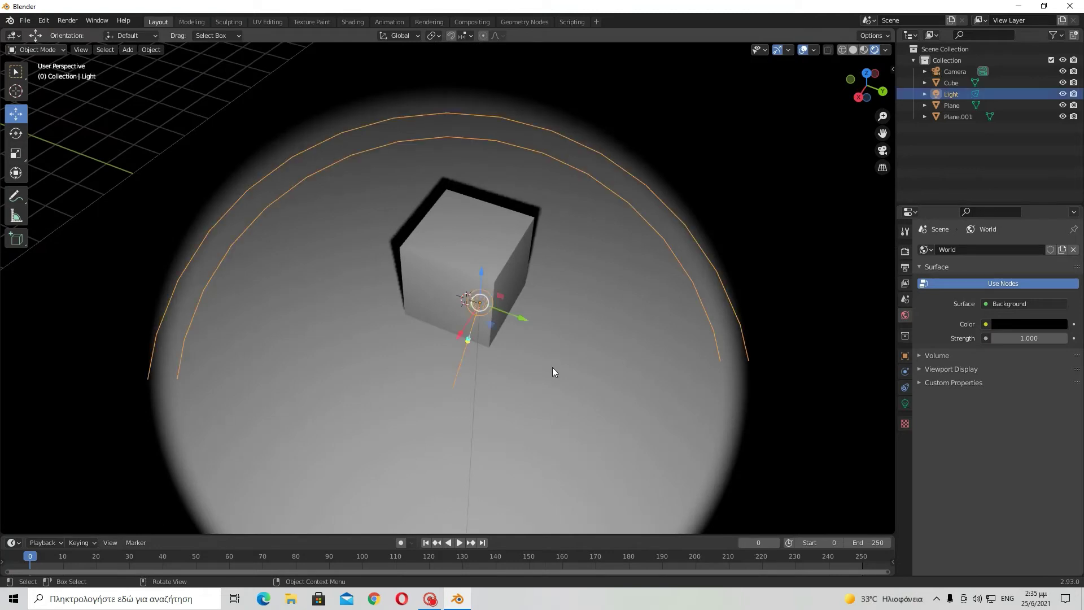
pyautogui.moveTo(552, 368); pyautogui.dragTo(672, 358, button='middle')
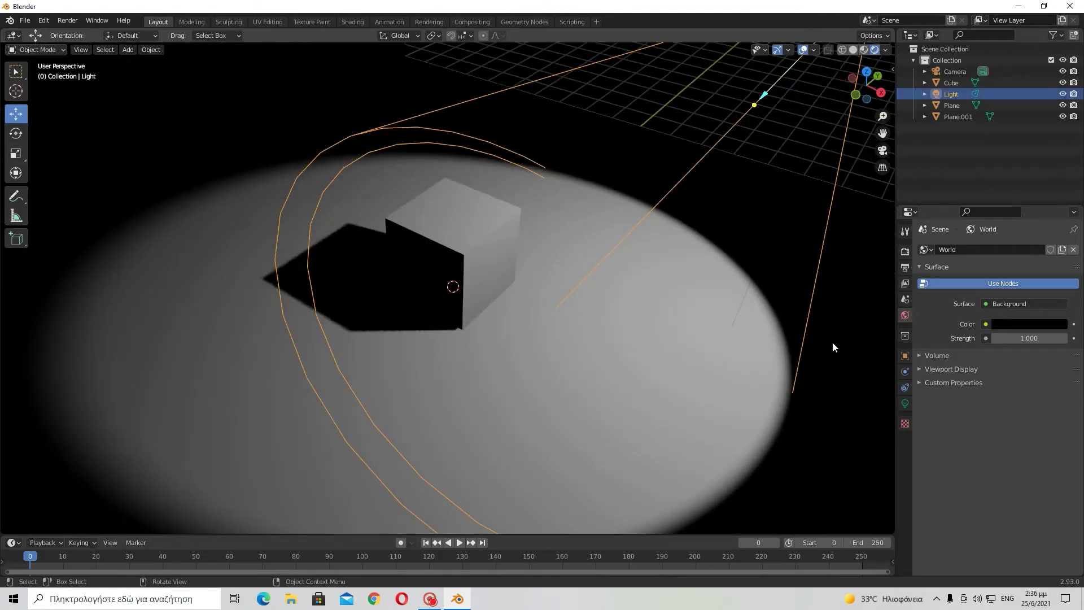
pyautogui.click(905, 403)
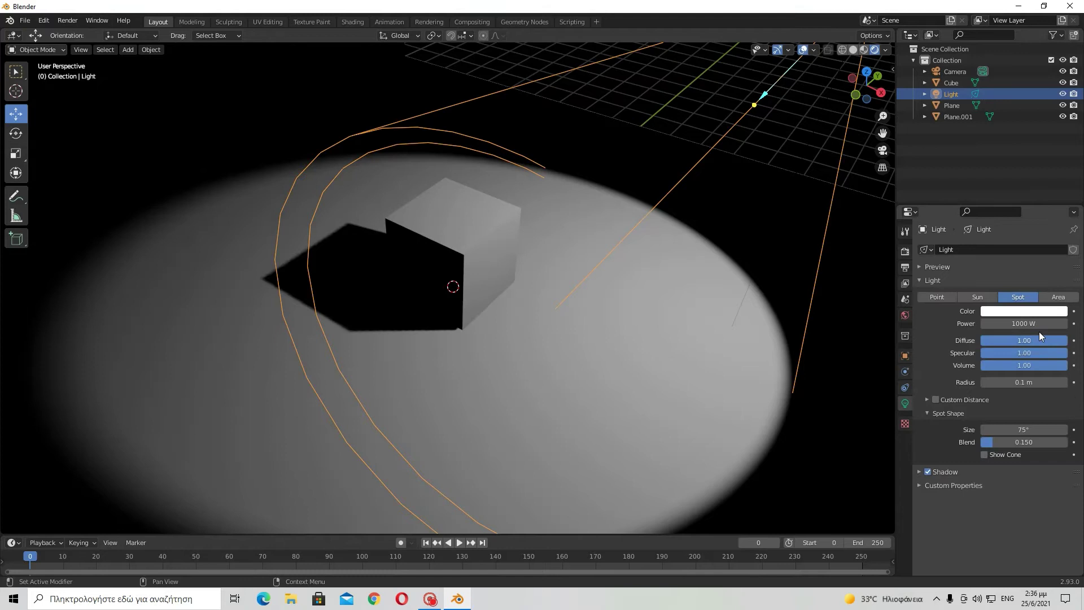
pyautogui.click(1033, 311)
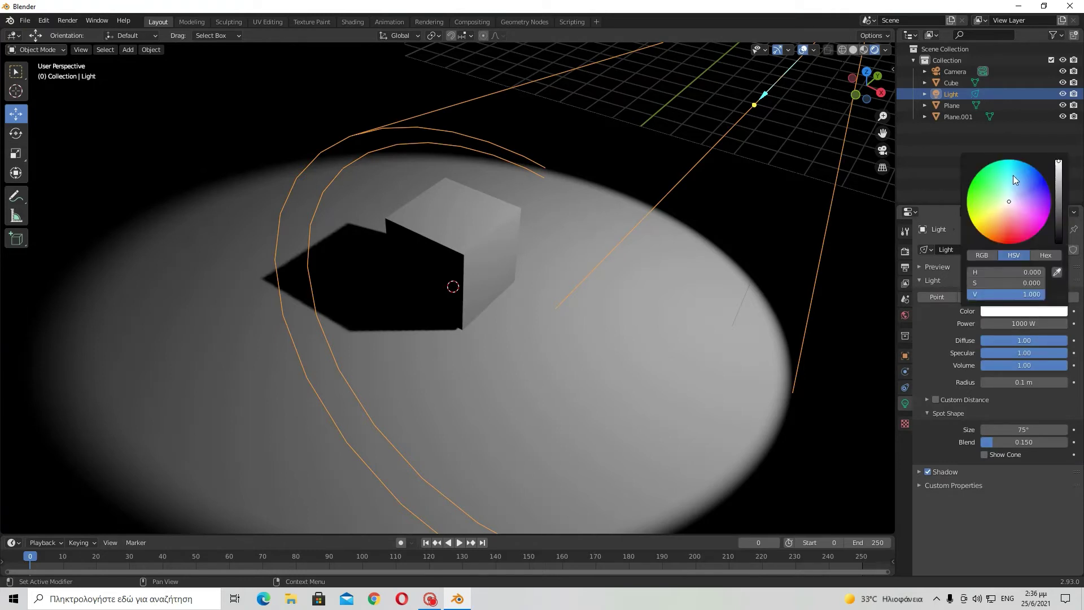
pyautogui.moveTo(1013, 175)
pyautogui.mouseDown()
pyautogui.moveTo(1020, 161)
pyautogui.moveTo(995, 167)
pyautogui.moveTo(988, 220)
pyautogui.moveTo(1008, 201)
pyautogui.mouseUp()
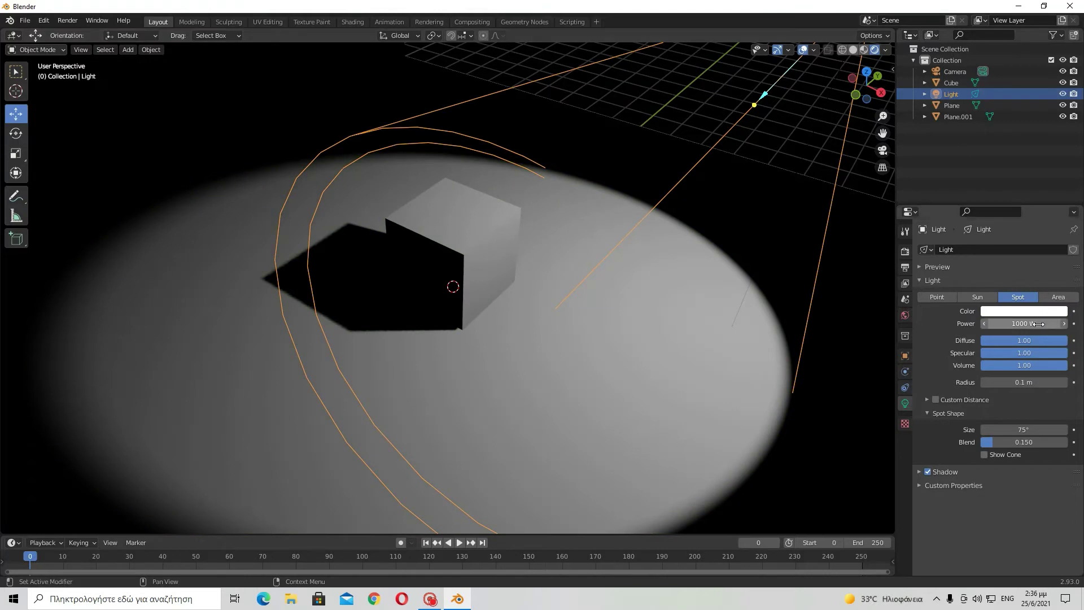
pyautogui.click(1017, 311)
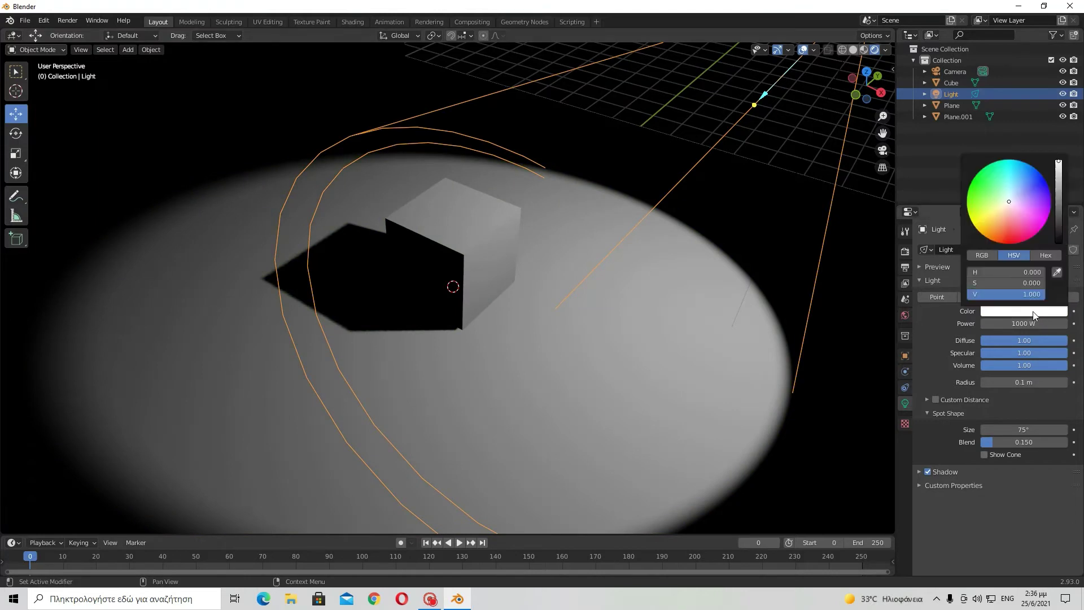
# Step: Give the floor plane's material a light blue Base Color (hue 0.609, saturation 0.759)
pyautogui.click(692, 219)
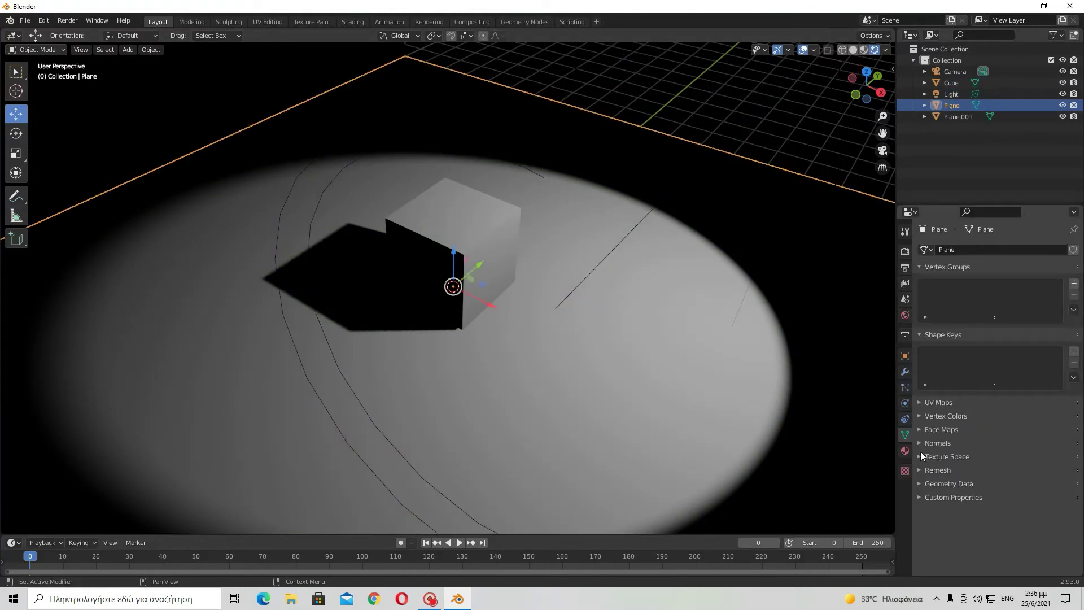
pyautogui.click(905, 451)
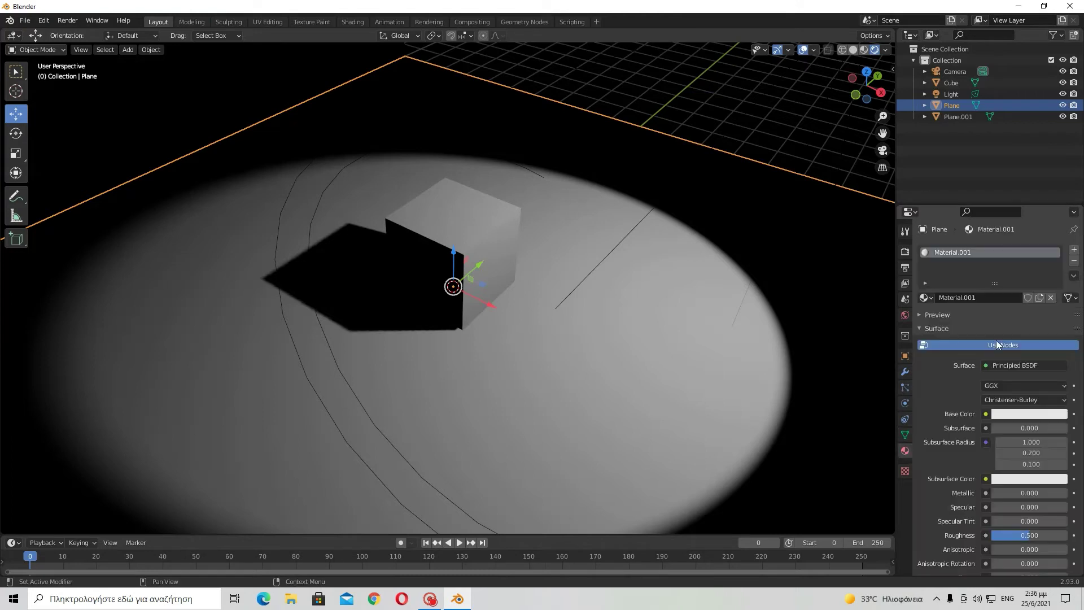
pyautogui.click(1037, 414)
pyautogui.moveTo(1028, 275)
pyautogui.mouseDown()
pyautogui.moveTo(1013, 277)
pyautogui.moveTo(1023, 271)
pyautogui.mouseUp()
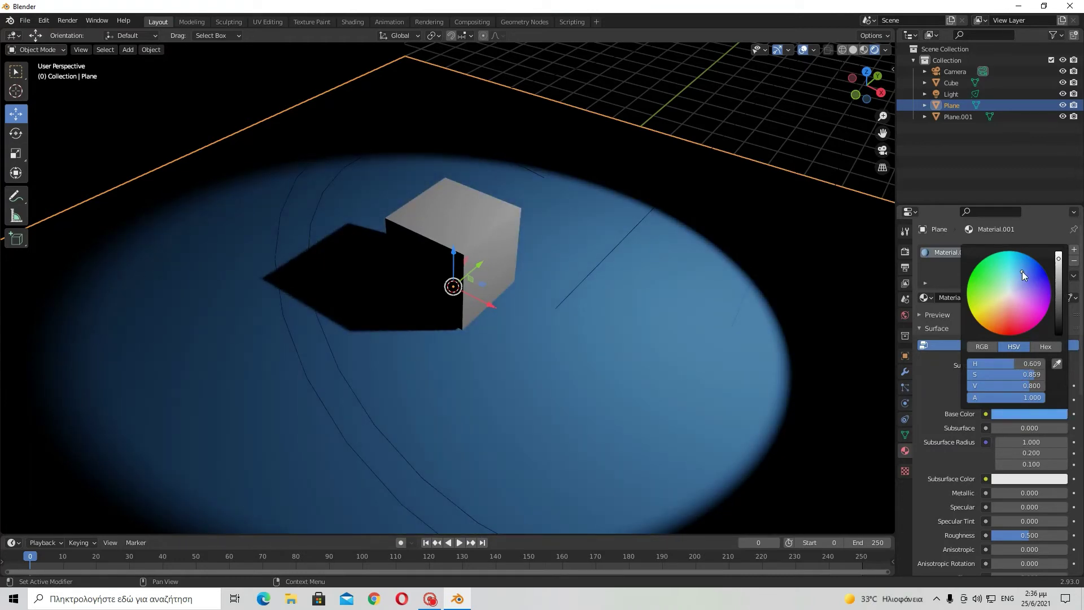
pyautogui.moveTo(1029, 375); pyautogui.dragTo(1017, 374)
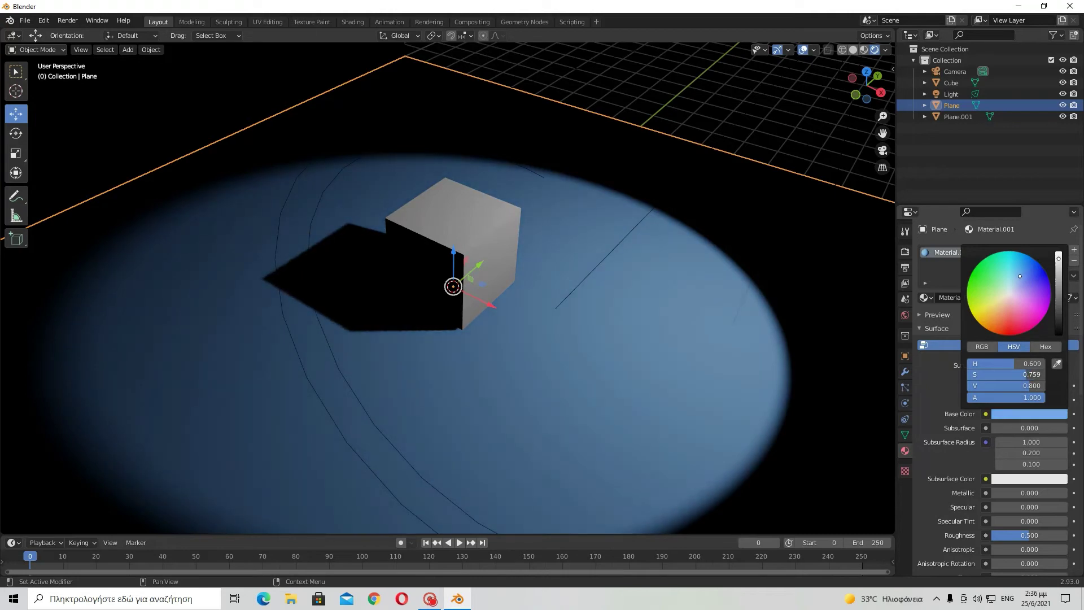
pyautogui.moveTo(645, 371); pyautogui.dragTo(532, 438, button='middle')
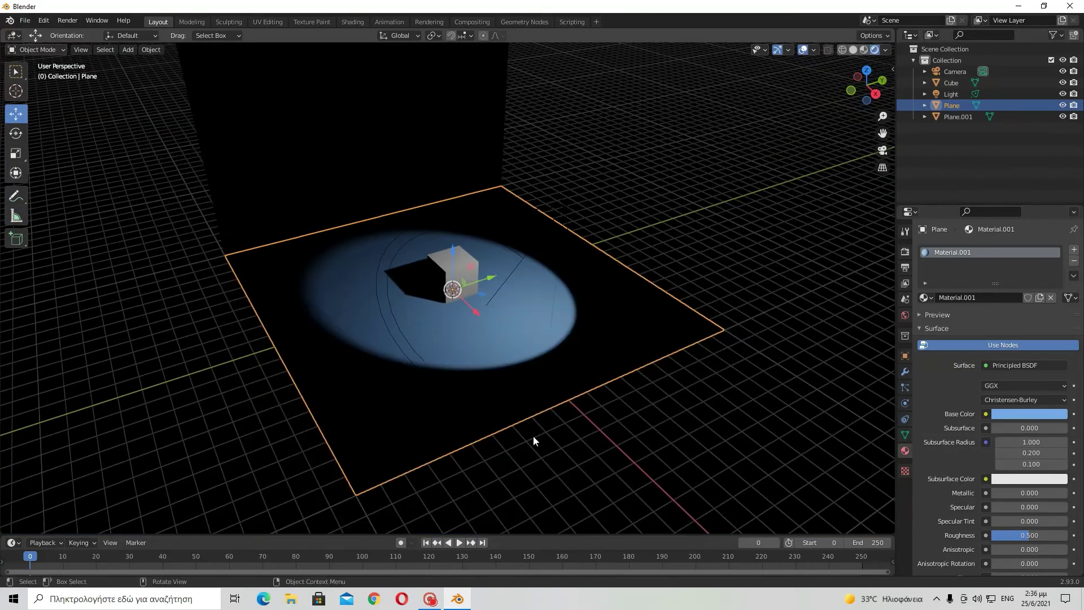
pyautogui.click(633, 467)
pyautogui.moveTo(633, 466)
pyautogui.mouseDown(button='middle')
pyautogui.moveTo(726, 467)
pyautogui.moveTo(743, 415)
pyautogui.moveTo(326, 260)
pyautogui.moveTo(421, 283)
pyautogui.moveTo(387, 335)
pyautogui.moveTo(404, 224)
pyautogui.mouseUp(button='middle')
# Step: Try Material Preview and then Rendered shading while orbiting around the cube
pyautogui.press('z')
pyautogui.click(741, 445)
pyautogui.press('z')
pyautogui.click(639, 157)
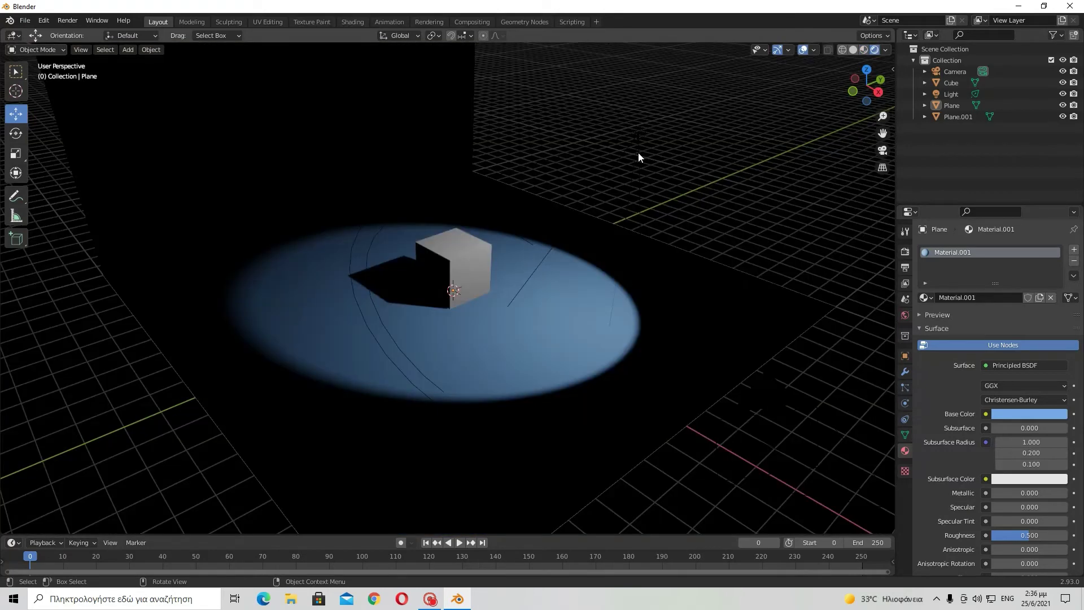
pyautogui.moveTo(322, 305); pyautogui.dragTo(297, 143, button='middle')
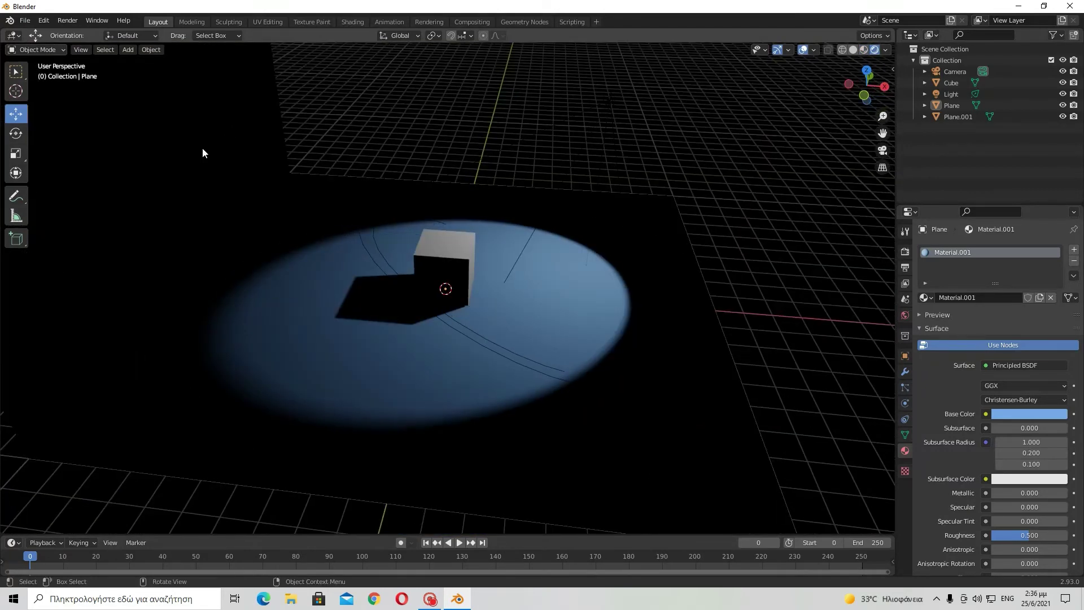
pyautogui.moveTo(465, 281); pyautogui.dragTo(530, 399, button='middle')
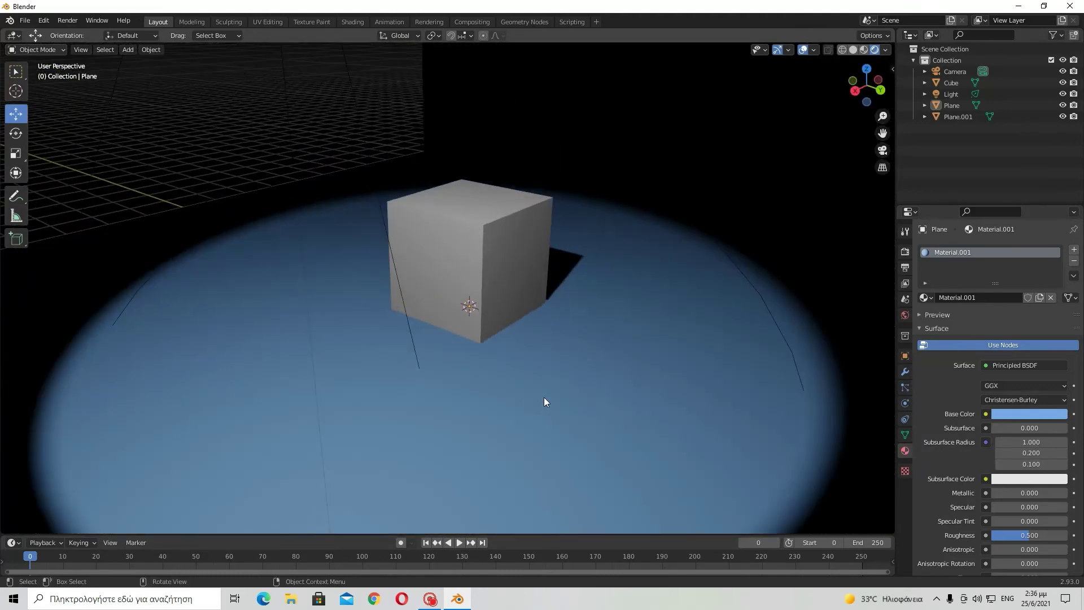
pyautogui.moveTo(609, 368); pyautogui.dragTo(672, 315, button='middle')
# Step: Cycle through Material Preview, Rendered, Solid and Wireframe shading, finishing on Rendered
pyautogui.press('z')
pyautogui.click(618, 386)
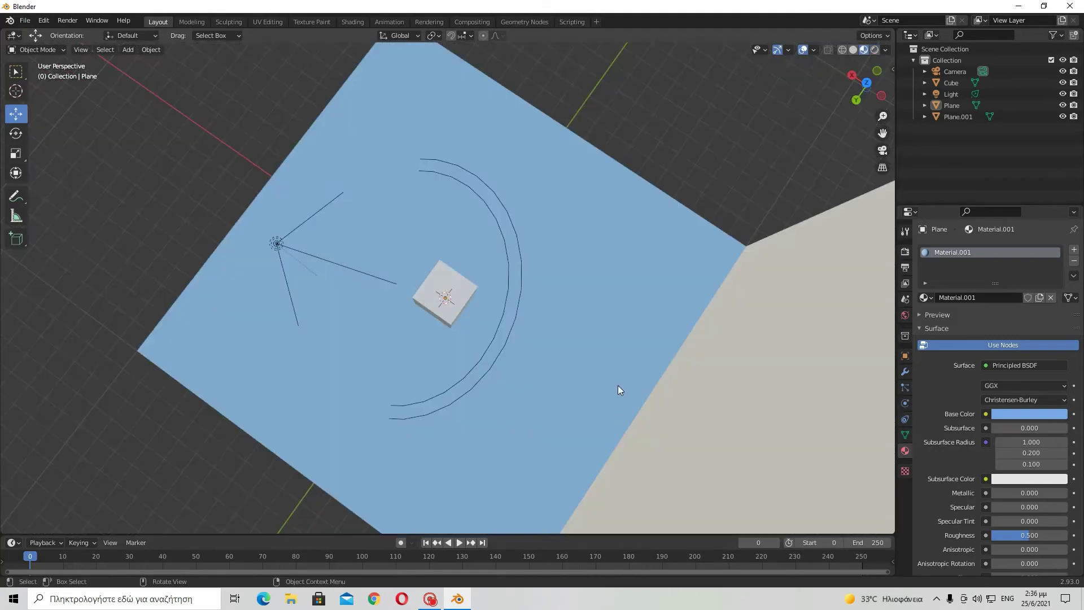
pyautogui.press('z')
pyautogui.click(672, 211)
pyautogui.press('z')
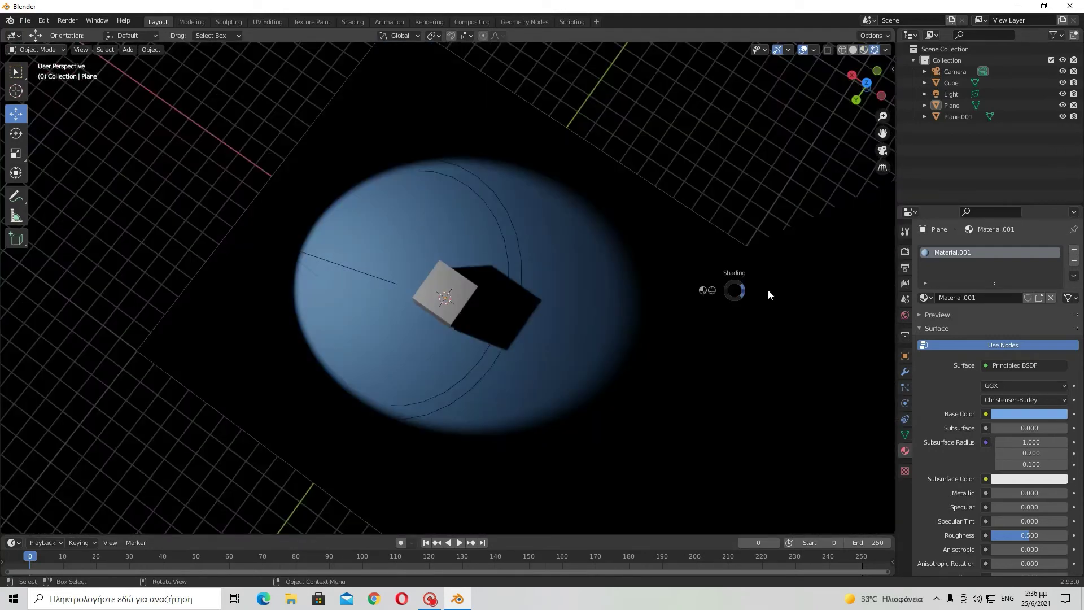
pyautogui.click(768, 289)
pyautogui.click(623, 337)
pyautogui.press('z')
pyautogui.click(662, 202)
pyautogui.press('z')
pyautogui.click(633, 364)
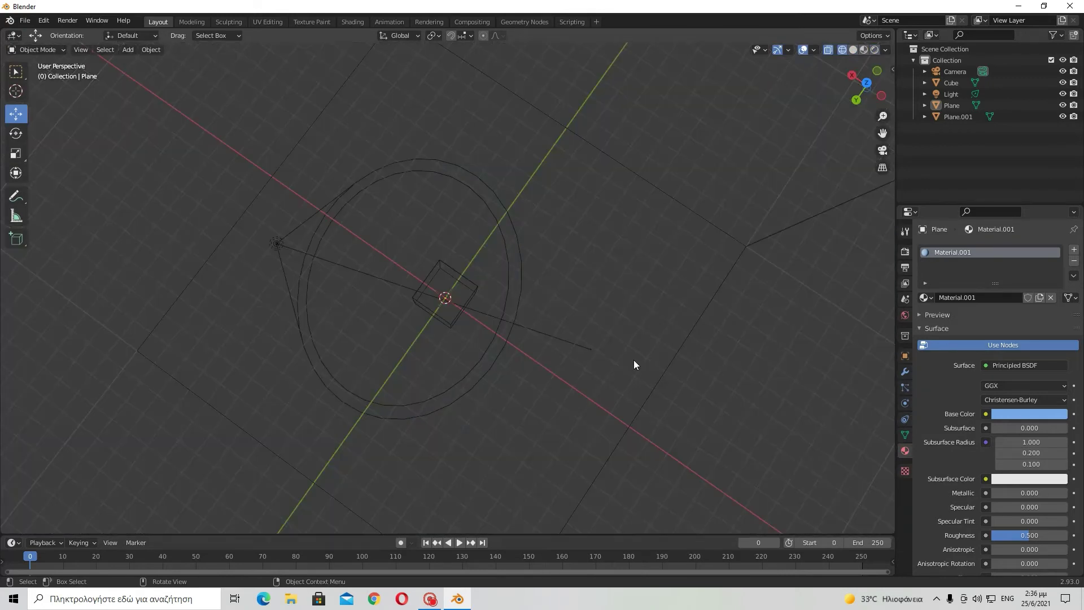
pyautogui.press('z')
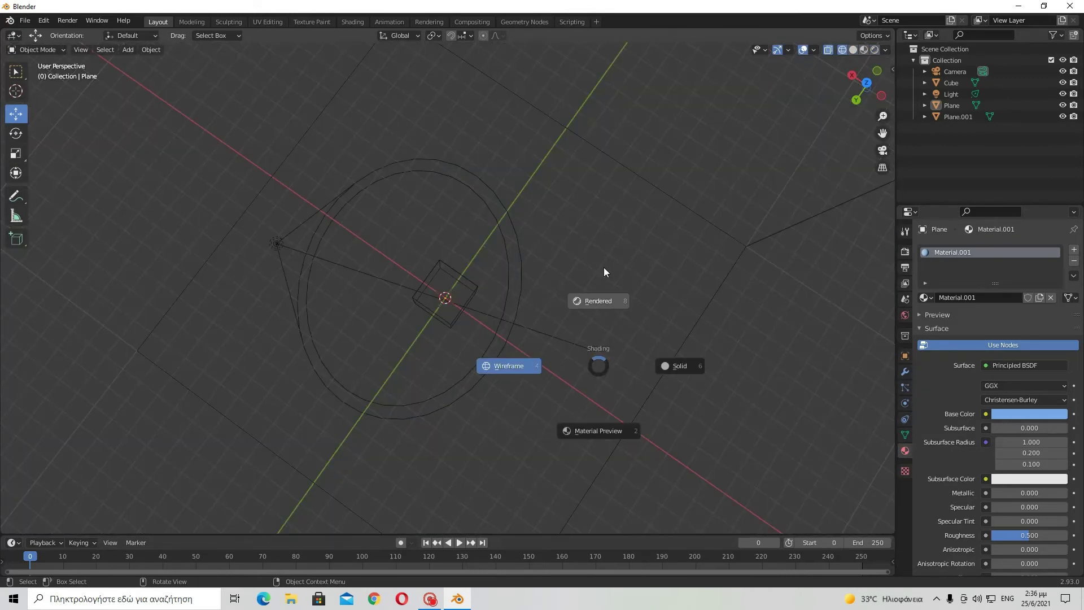
pyautogui.click(591, 308)
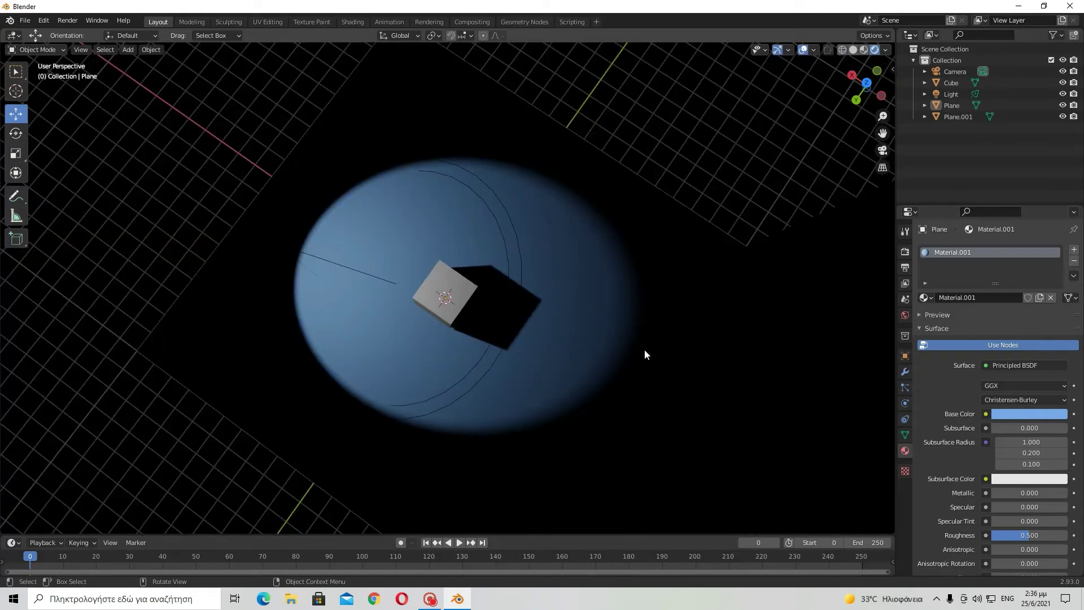
# Step: Select the extra plane Plane.001 and delete it
pyautogui.click(730, 348)
pyautogui.moveTo(730, 348); pyautogui.dragTo(827, 337, button='middle')
pyautogui.press('Delete')
pyautogui.moveTo(609, 331); pyautogui.dragTo(845, 203, button='middle')
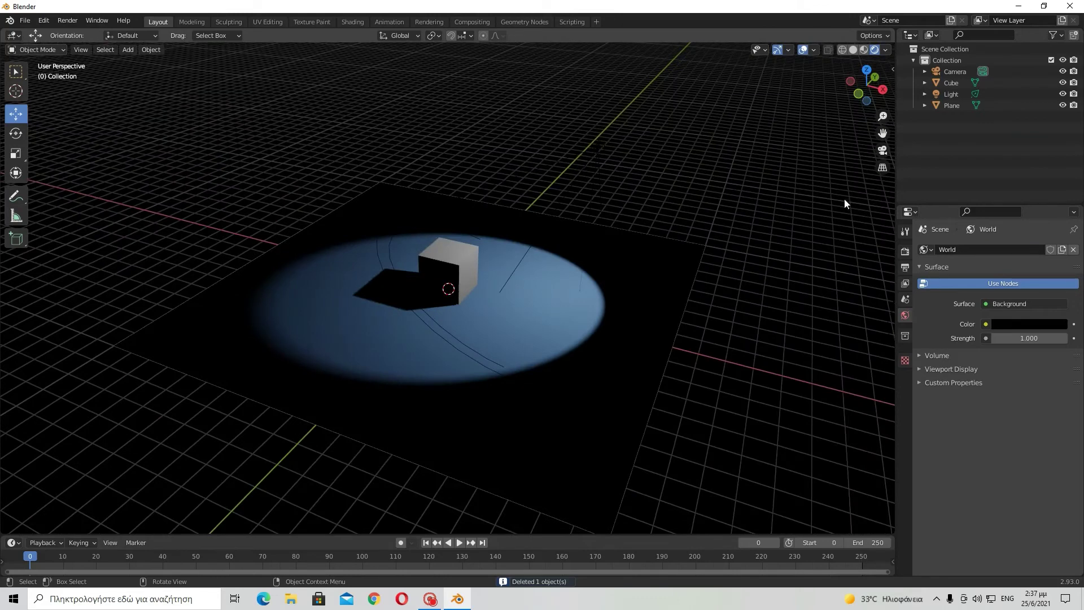
# Step: Check the camera view, orbit around the cube, and select the spotlight
pyautogui.click(882, 151)
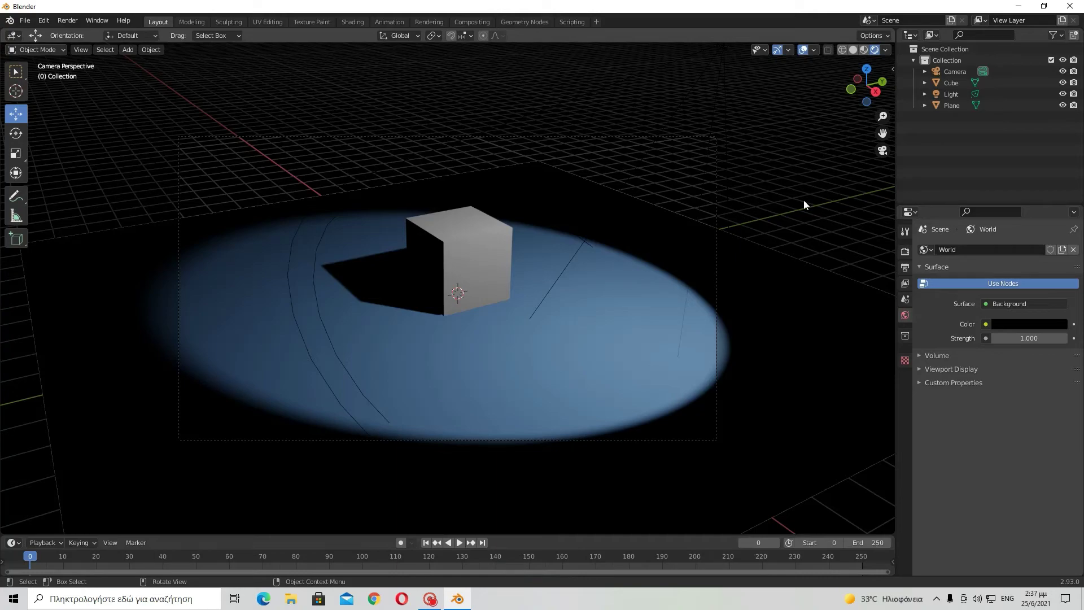
pyautogui.moveTo(781, 213); pyautogui.dragTo(325, 268, button='middle')
pyautogui.moveTo(706, 191); pyautogui.dragTo(769, 254, button='middle')
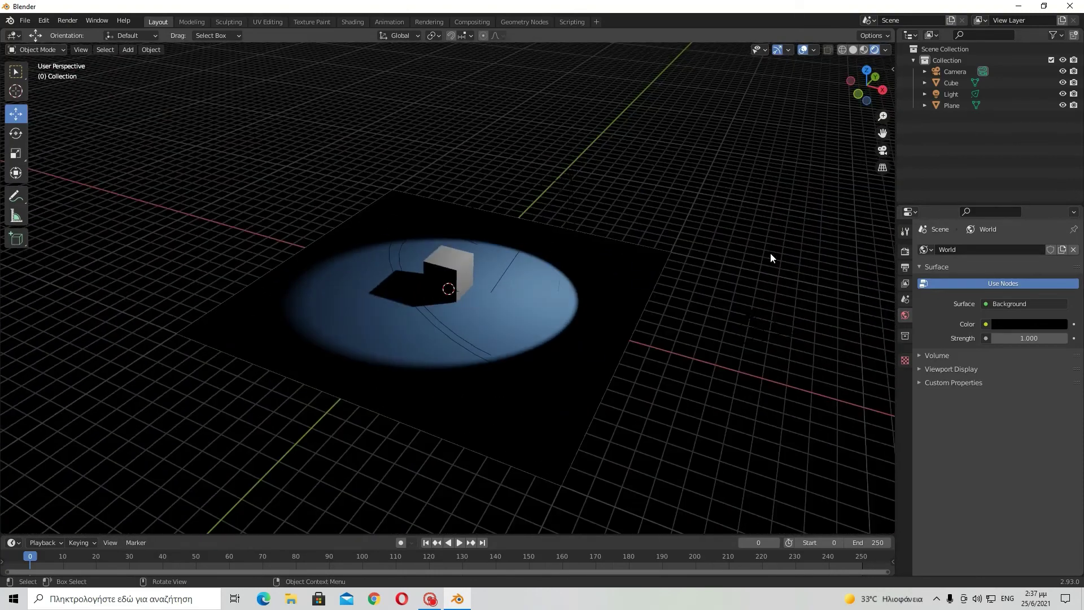
pyautogui.scroll(5, 561, 240)
pyautogui.moveTo(578, 219); pyautogui.dragTo(733, 232, button='middle')
pyautogui.click(700, 118)
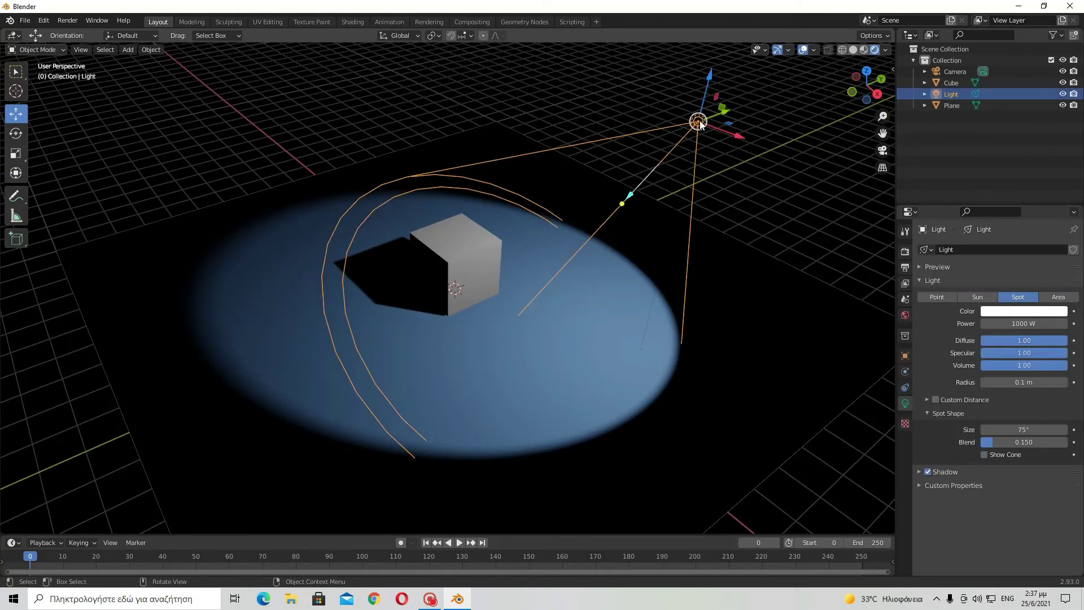
# Step: Copy and paste the spotlight to create a duplicate, Light.001
pyautogui.rightClick(698, 118)
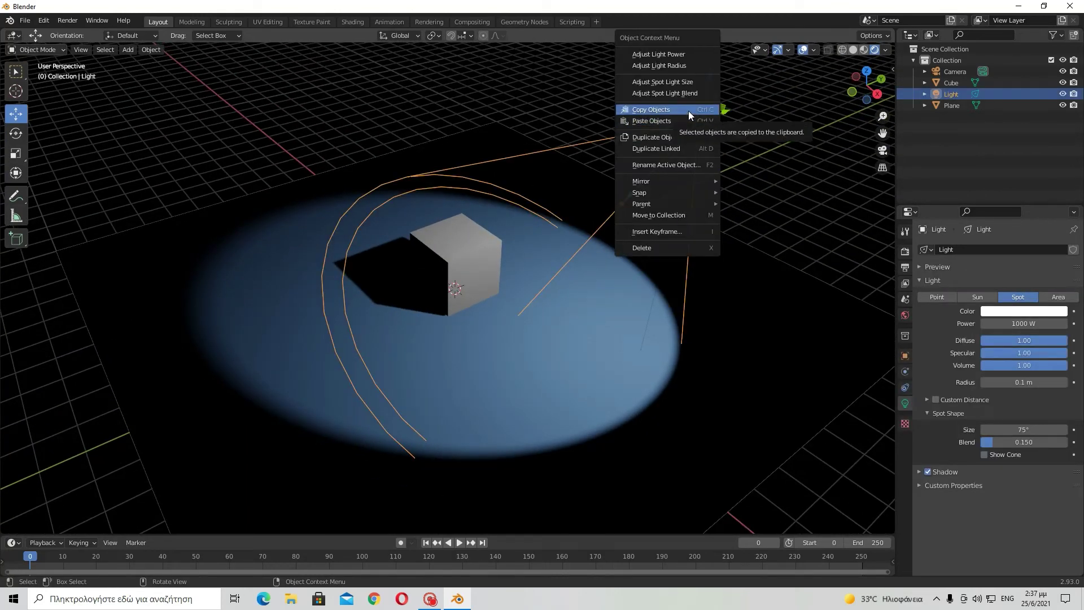
pyautogui.click(689, 111)
pyautogui.rightClick(689, 119)
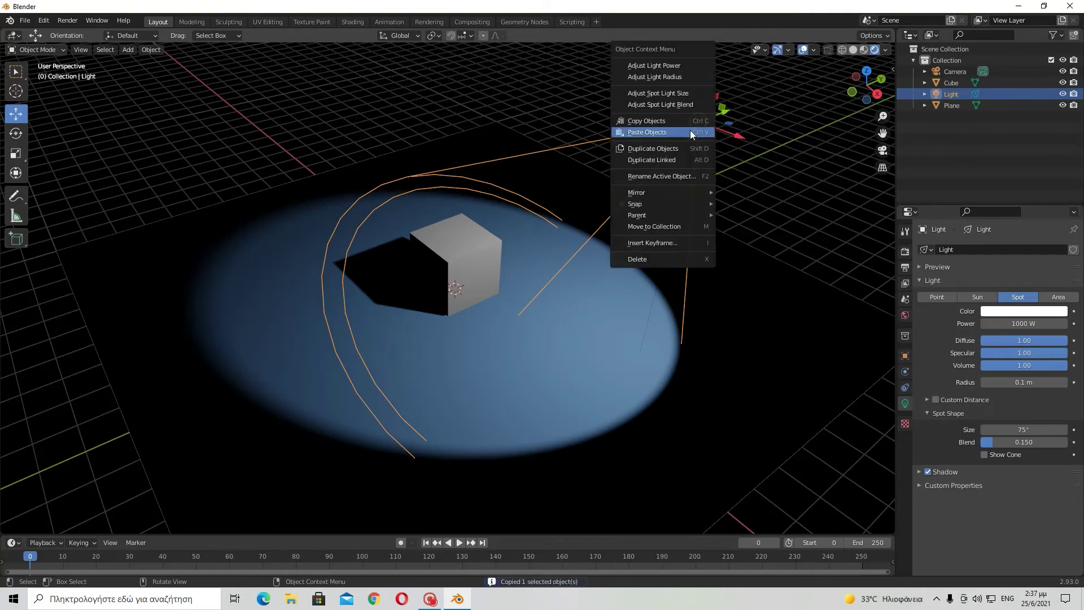
pyautogui.click(689, 128)
pyautogui.moveTo(722, 125); pyautogui.dragTo(937, 189, button='middle')
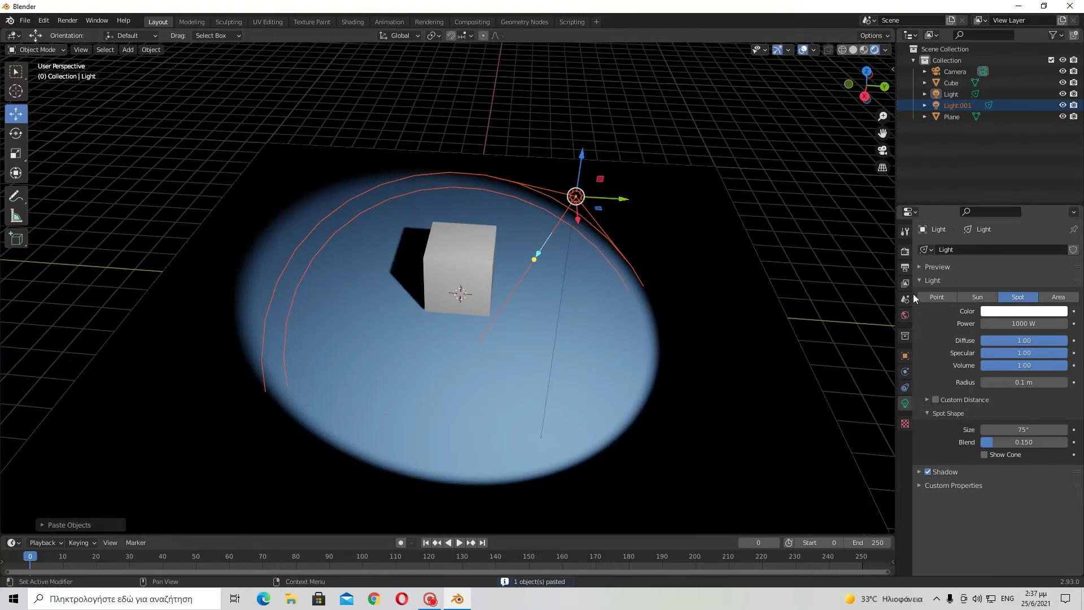
# Step: Negate the copy's Location X and Y to -5.4449 m and -2.5576 m
pyautogui.click(905, 355)
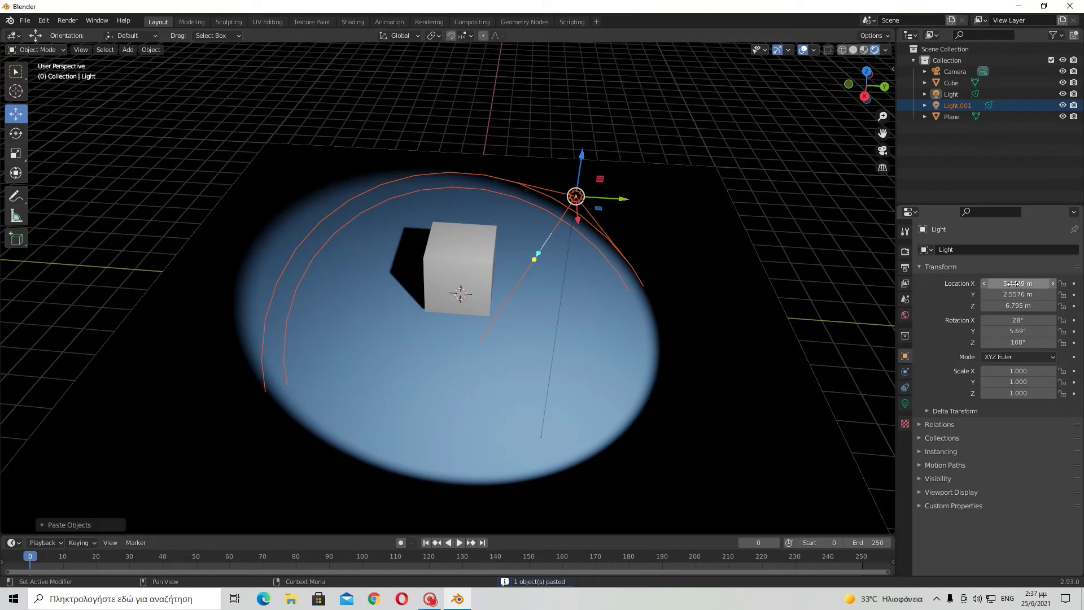
pyautogui.click(1015, 284)
pyautogui.press('Home')
pyautogui.write('-')
pyautogui.press('Return')
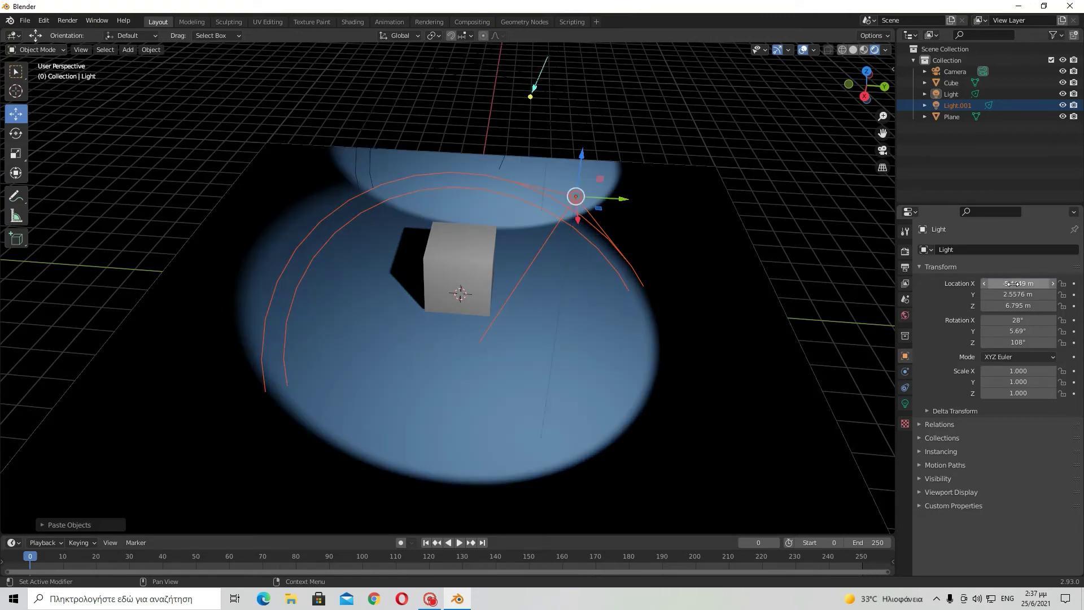
pyautogui.click(1015, 293)
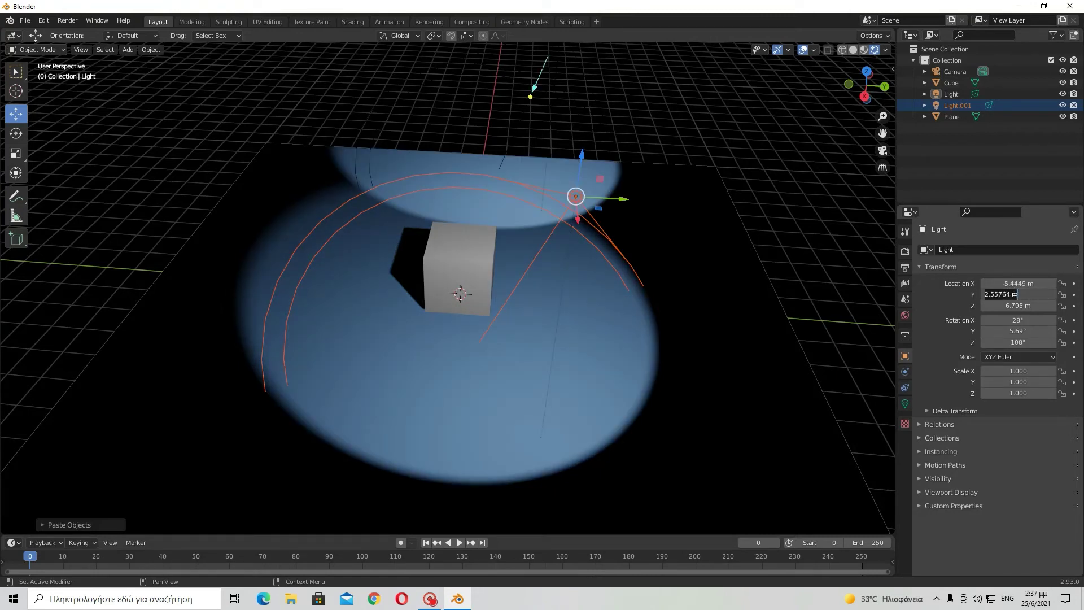
pyautogui.press('Home')
pyautogui.write('-')
pyautogui.press('Return')
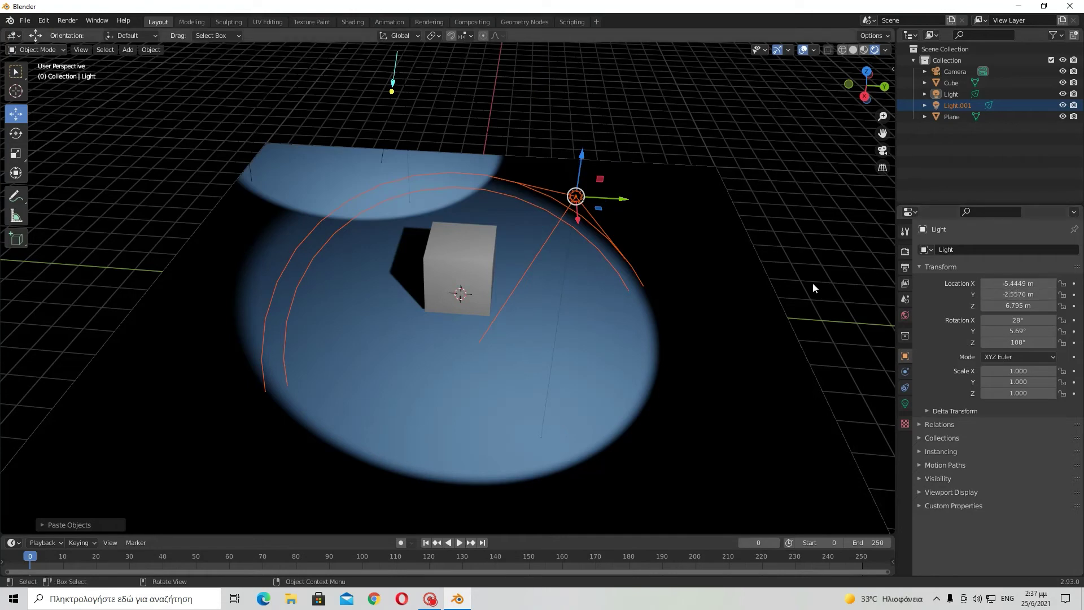
# Step: Negate the copy's X and Z rotations to -28° and -108°
pyautogui.moveTo(347, 67); pyautogui.dragTo(479, 220, button='middle')
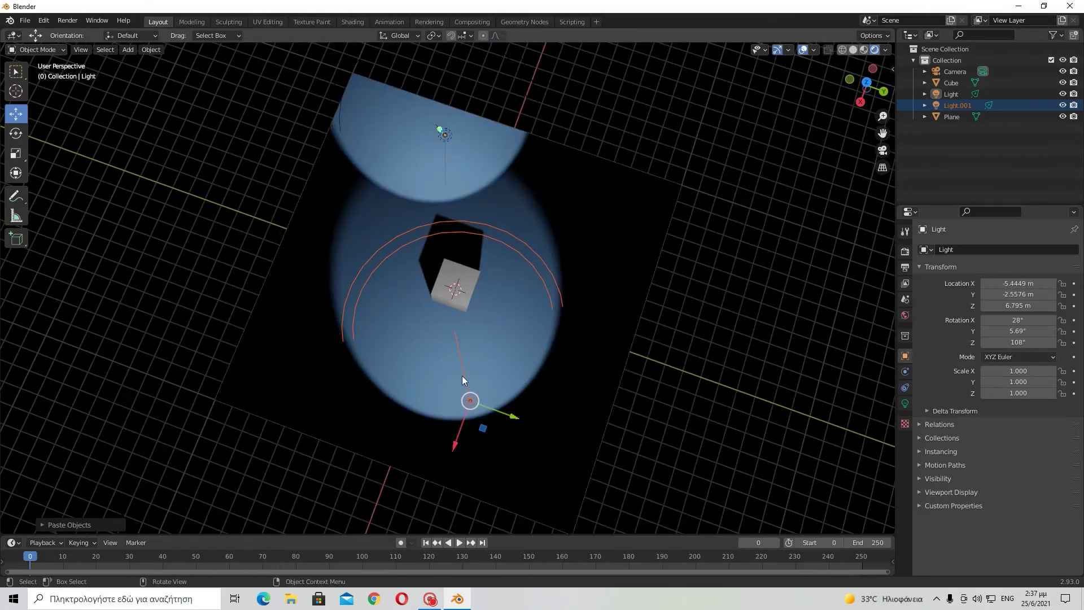
pyautogui.moveTo(462, 375); pyautogui.dragTo(463, 284, button='middle')
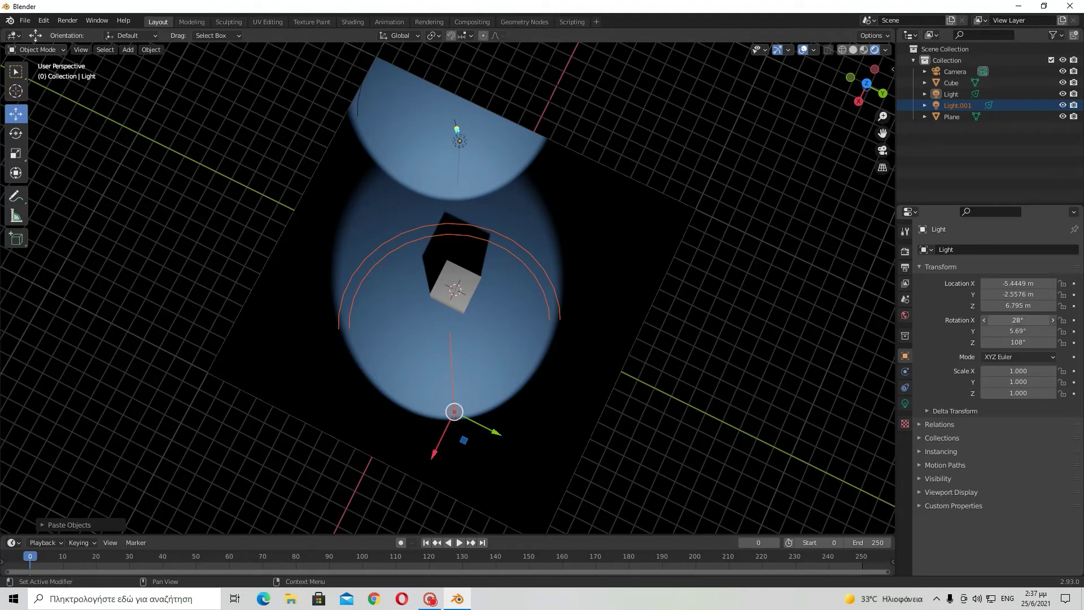
pyautogui.moveTo(1023, 320); pyautogui.dragTo(1023, 320)
pyautogui.click(1023, 320)
pyautogui.press('Home')
pyautogui.write('-')
pyautogui.press('Return')
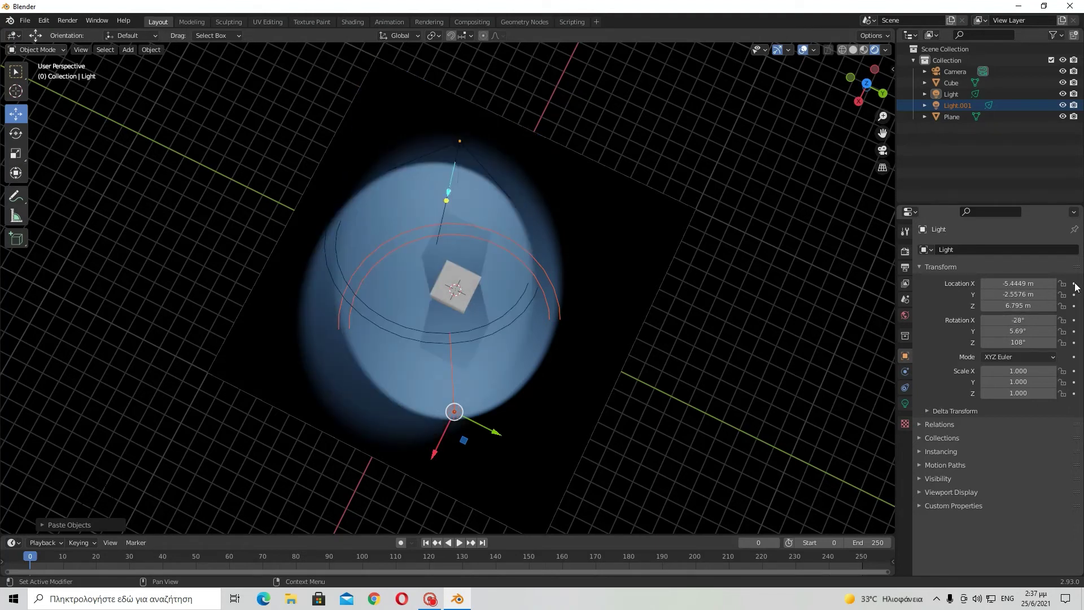
pyautogui.click(1021, 343)
pyautogui.press('Home')
pyautogui.write('-')
pyautogui.press('Return')
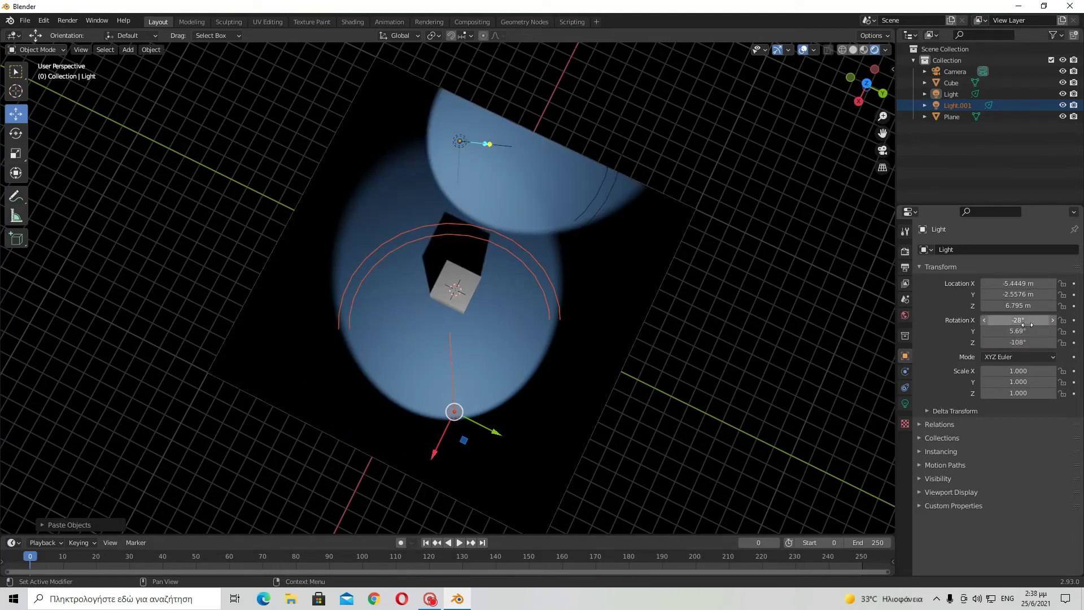
# Step: Set the X rotation back to 28° so the cone aims at the cube
pyautogui.click(1025, 321)
pyautogui.press('Home')
pyautogui.press('Return')
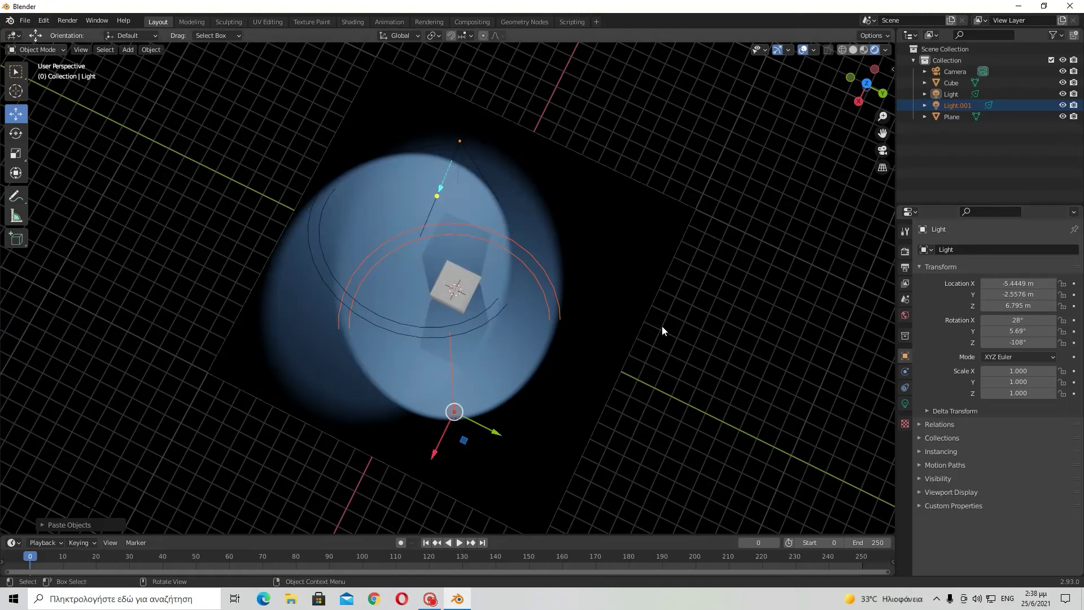
pyautogui.moveTo(662, 326); pyautogui.dragTo(532, 440, button='middle')
# Step: Change the floor plane's Base Color from light blue to neutral white (S 0, V 0.8)
pyautogui.click(533, 440)
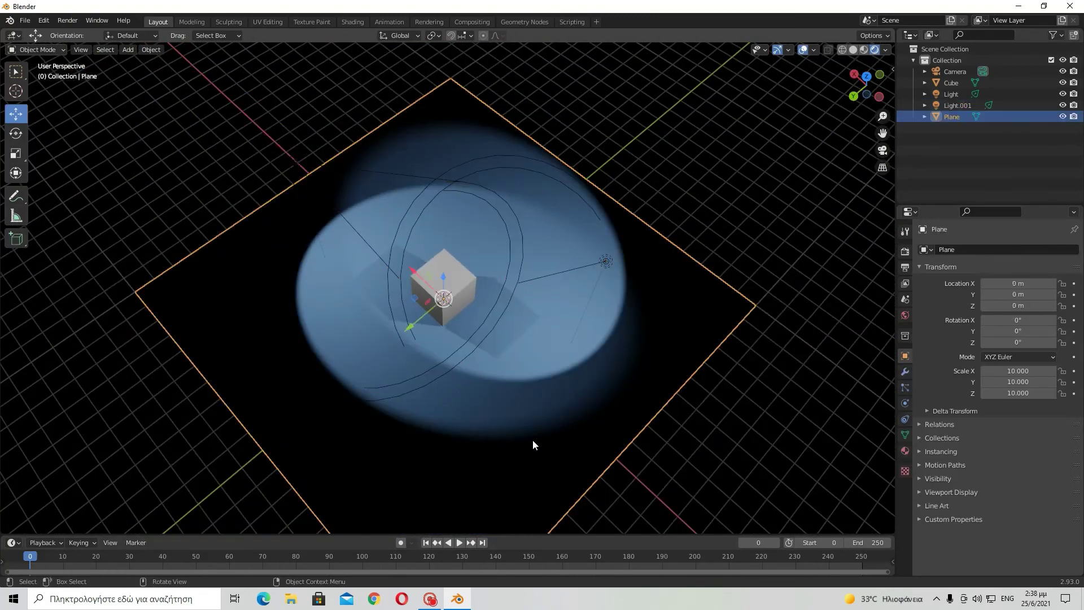
pyautogui.click(608, 266)
pyautogui.click(520, 365)
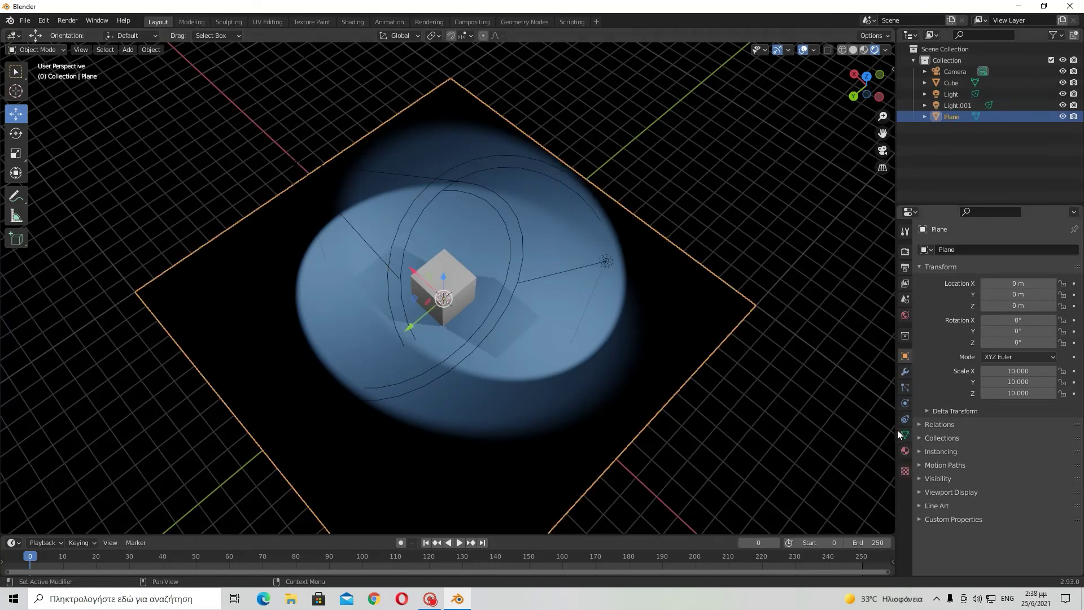
pyautogui.click(905, 450)
pyautogui.click(1026, 414)
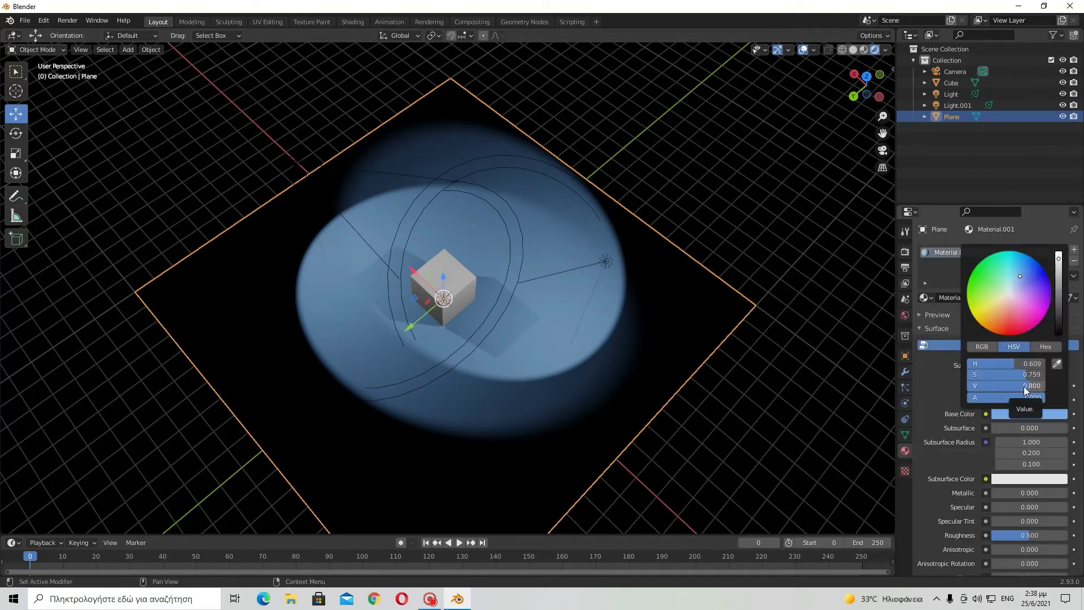
pyautogui.moveTo(1028, 386); pyautogui.dragTo(963, 364)
pyautogui.click(1028, 386)
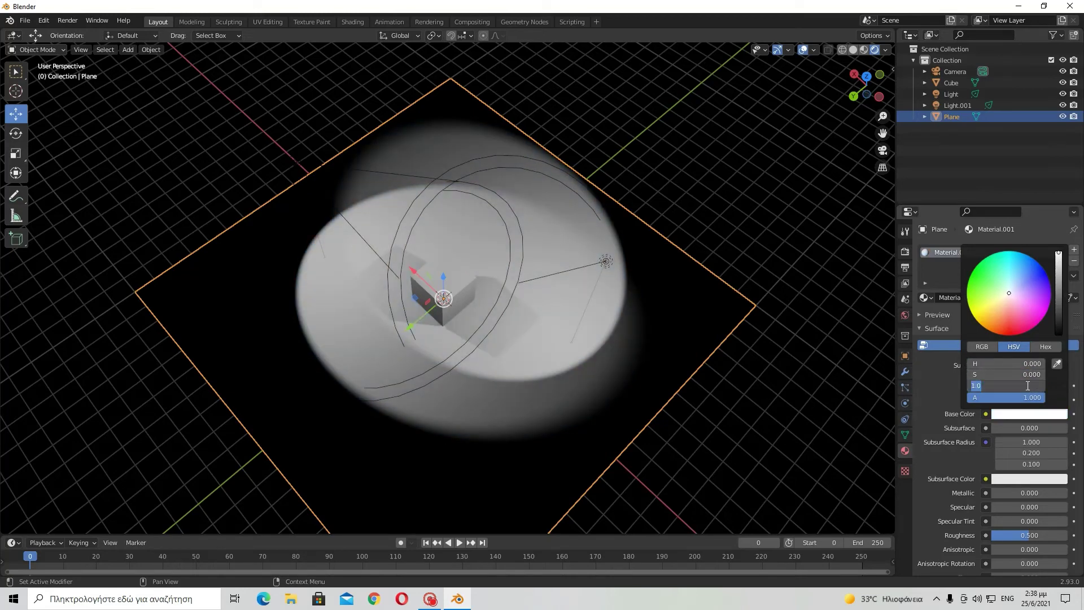
pyautogui.press('BackSpace')
pyautogui.write('0.8')
pyautogui.press('Return')
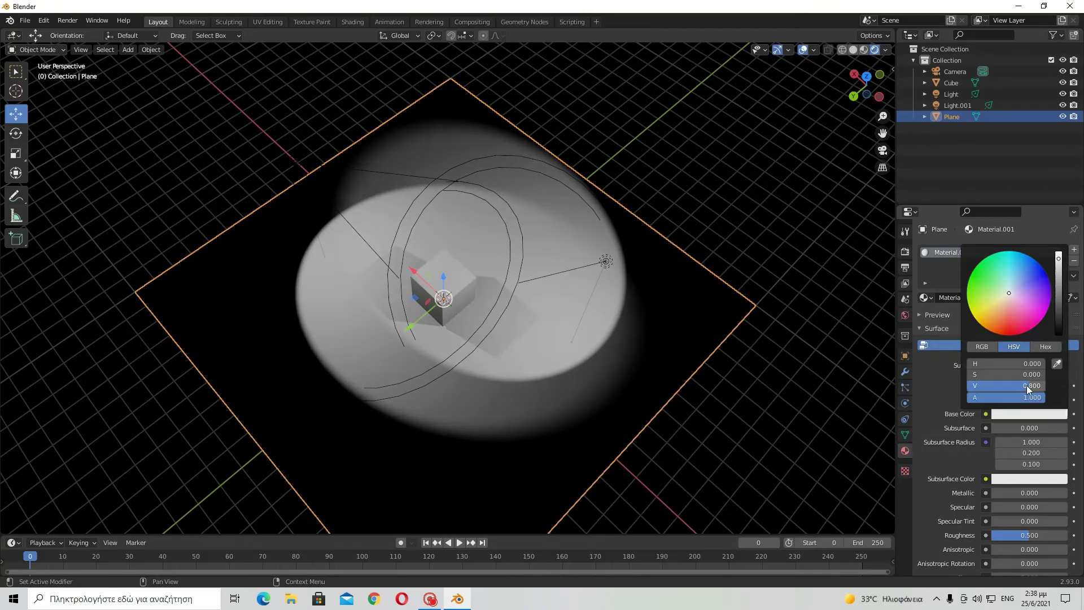
pyautogui.moveTo(774, 334); pyautogui.dragTo(416, 287, button='middle')
# Step: Colour the Light.001 spotlight light blue
pyautogui.click(358, 288)
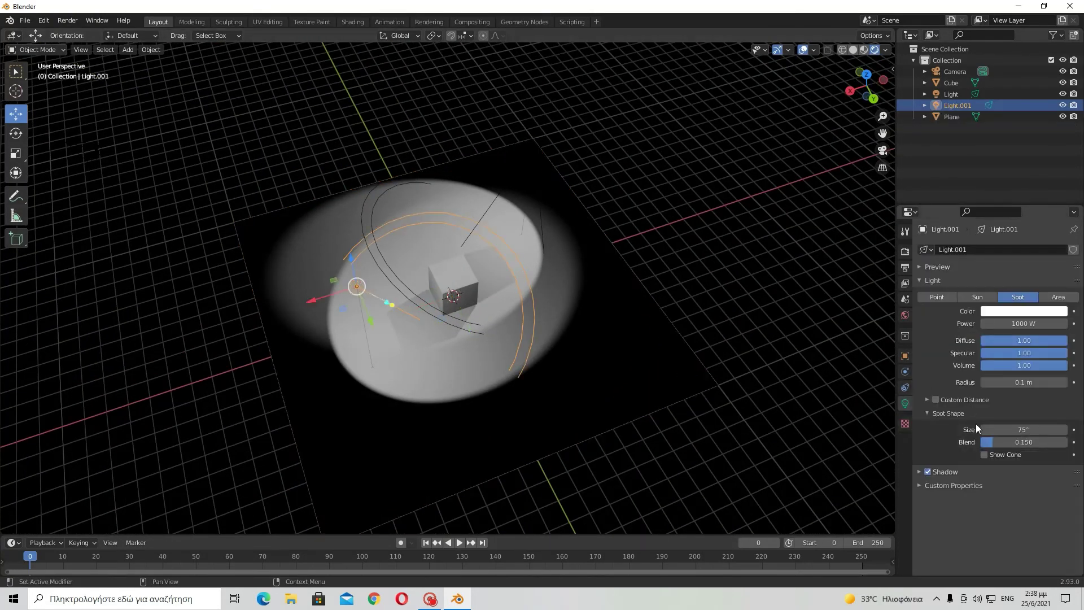
pyautogui.click(1019, 311)
pyautogui.moveTo(1021, 192); pyautogui.dragTo(1017, 180)
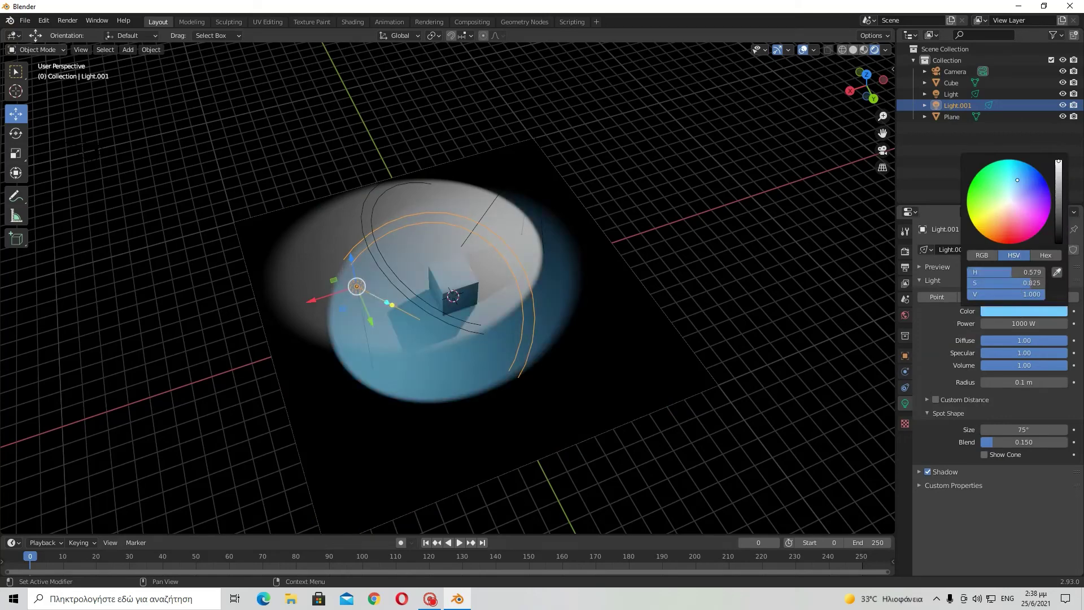
pyautogui.moveTo(560, 283); pyautogui.dragTo(336, 212, button='middle')
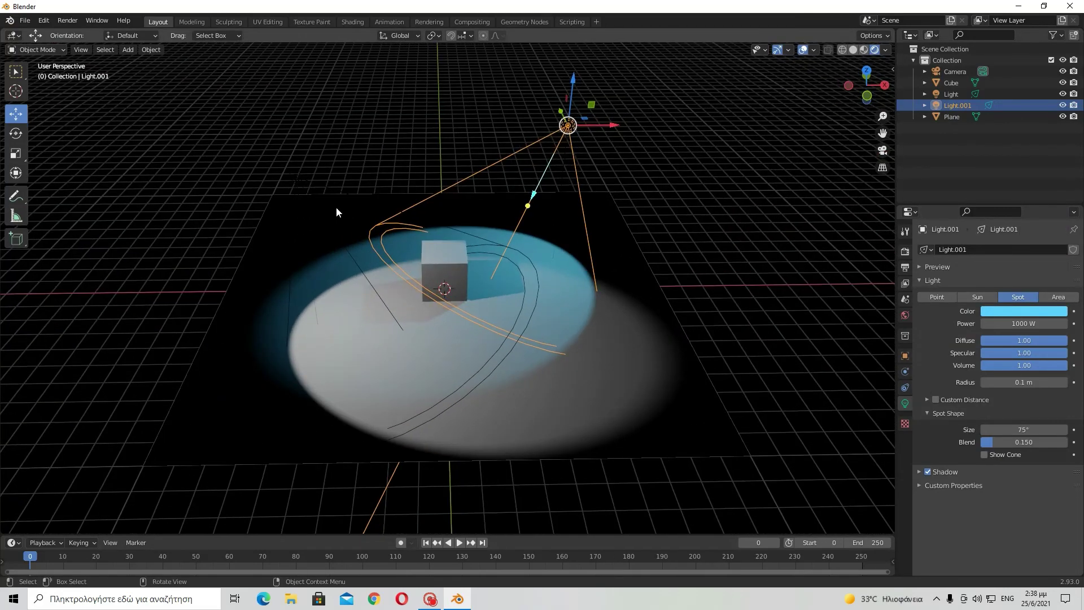
# Step: Colour the Light spotlight a deep red (saturation 0.8)
pyautogui.click(296, 178)
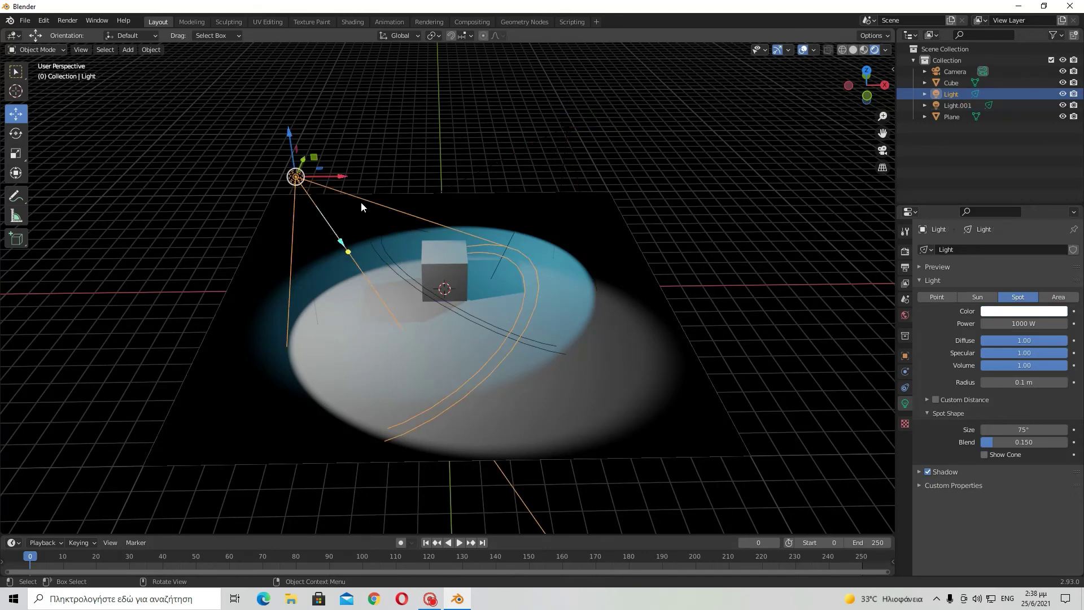
pyautogui.click(1016, 311)
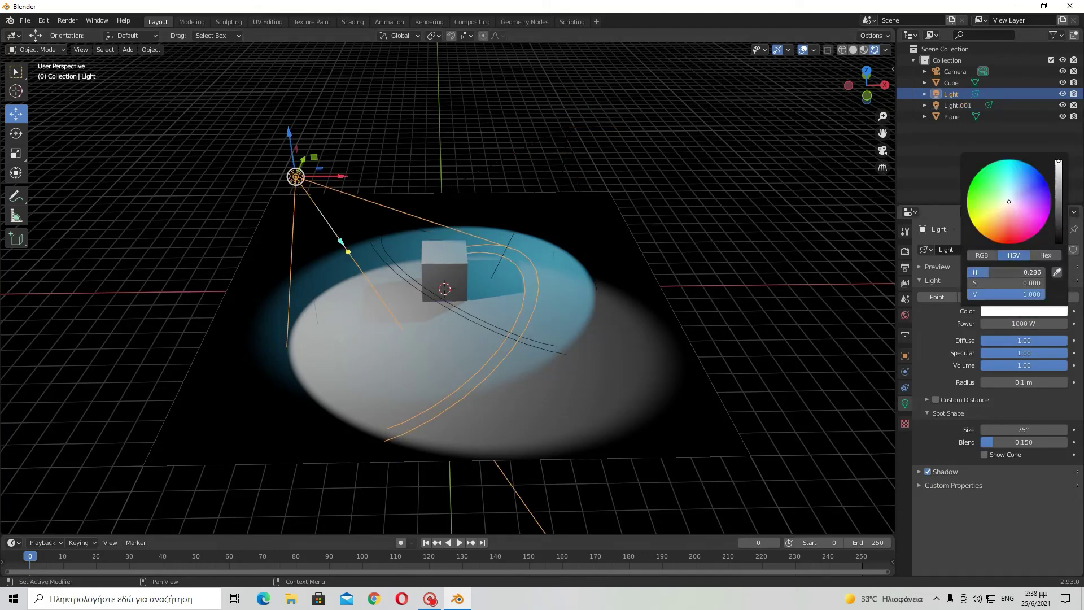
pyautogui.moveTo(996, 283)
pyautogui.mouseDown()
pyautogui.moveTo(1044, 284)
pyautogui.moveTo(1008, 284)
pyautogui.mouseUp()
pyautogui.moveTo(565, 294); pyautogui.dragTo(517, 304, button='middle')
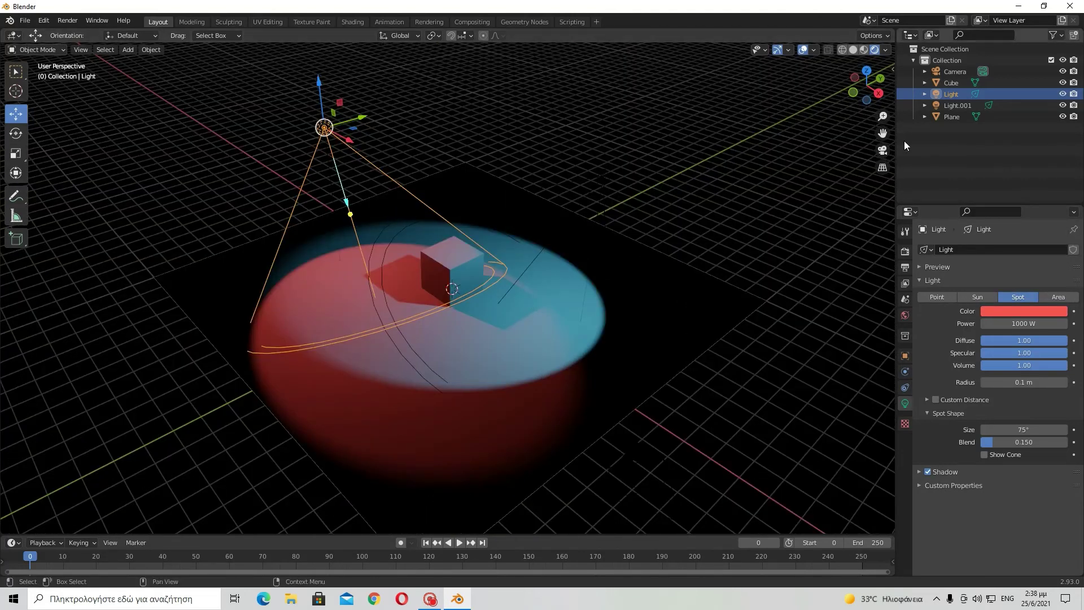
pyautogui.click(883, 150)
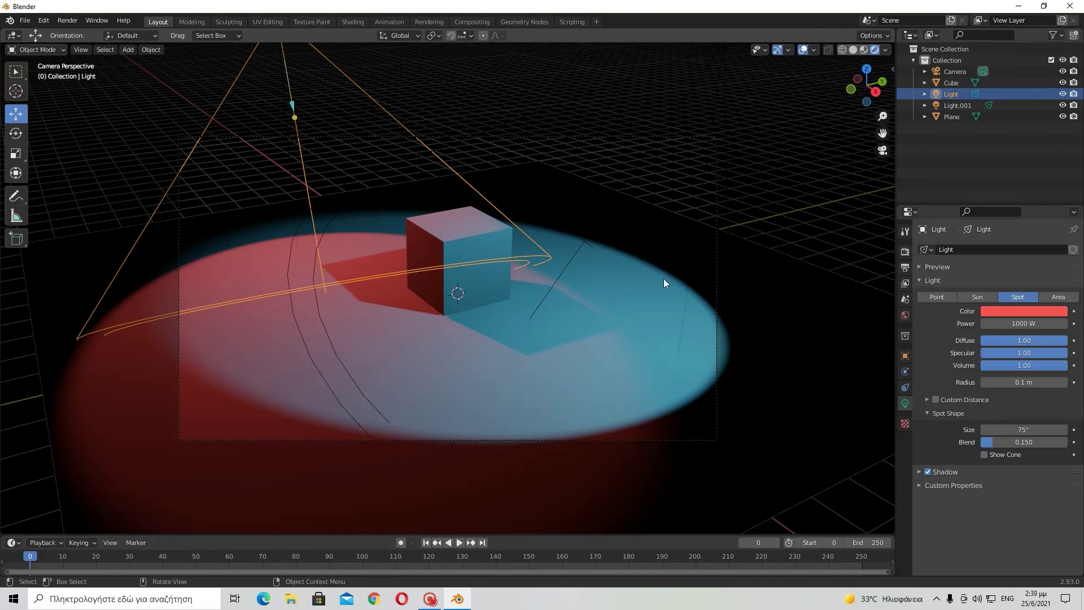
pyautogui.moveTo(453, 324); pyautogui.dragTo(465, 252, button='middle')
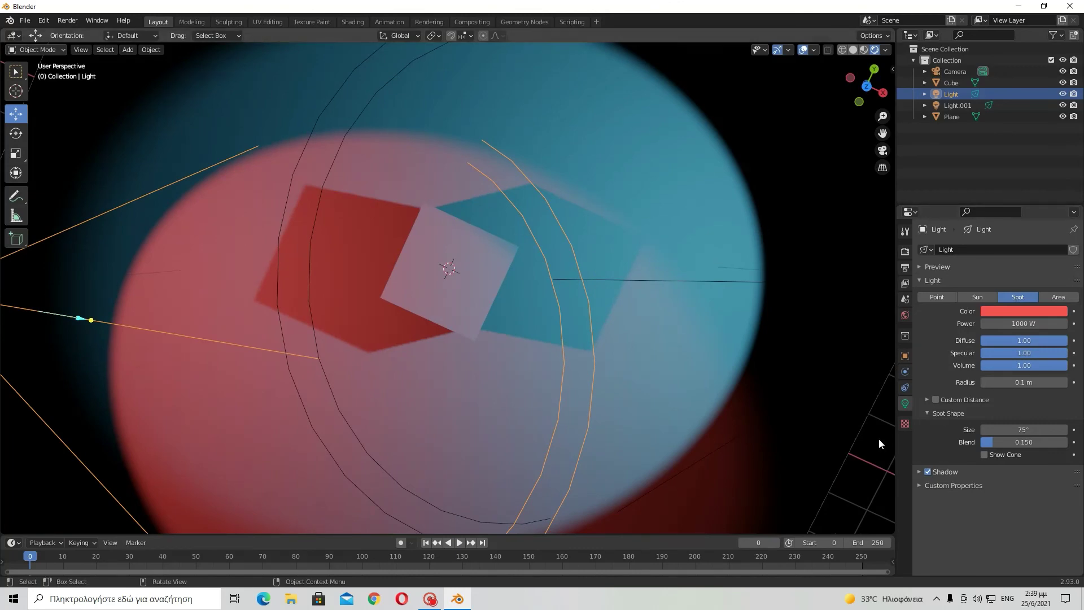
pyautogui.moveTo(580, 356); pyautogui.dragTo(554, 286, button='middle')
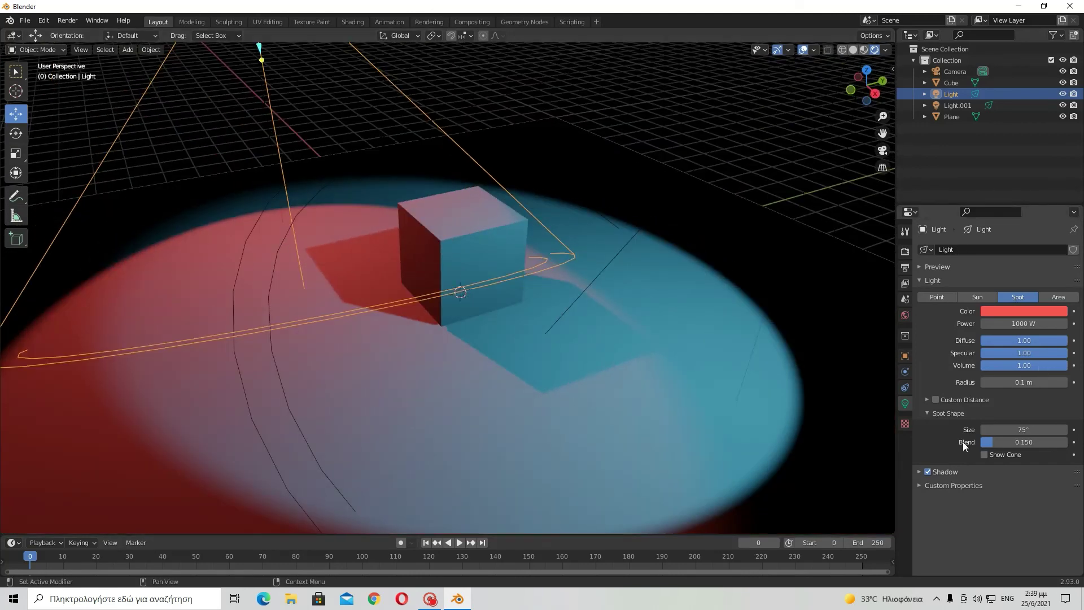
# Step: Turn off shadow casting for the blue spotlight Light.001
pyautogui.click(926, 472)
pyautogui.click(927, 471)
pyautogui.scroll(-3, 337, 108)
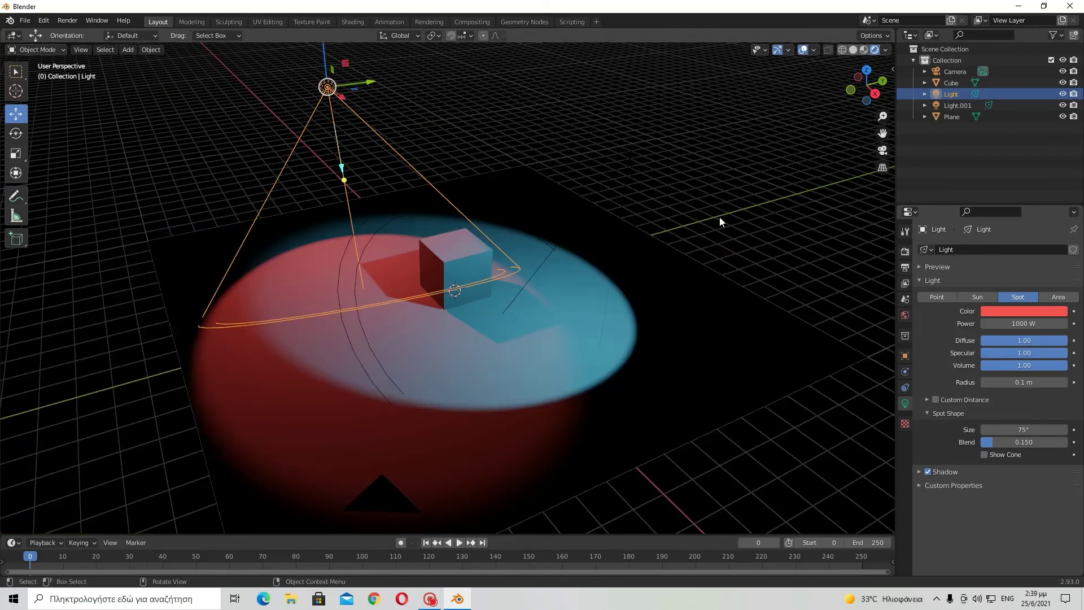
pyautogui.click(635, 149)
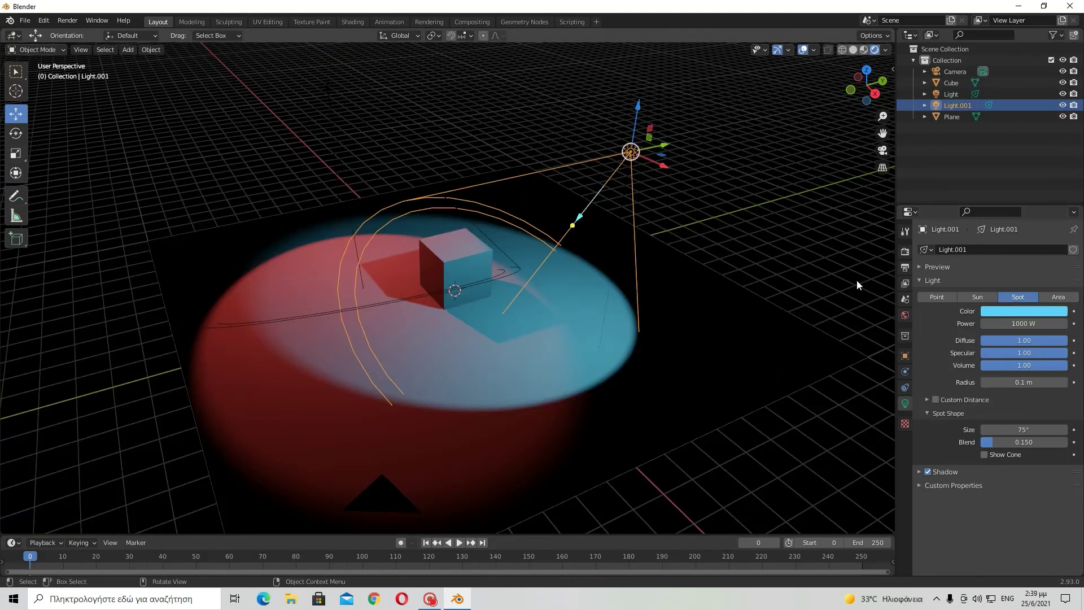
pyautogui.click(928, 471)
# Step: Turn off shadow casting for the red spotlight Light as well
pyautogui.scroll(5, 560, 359)
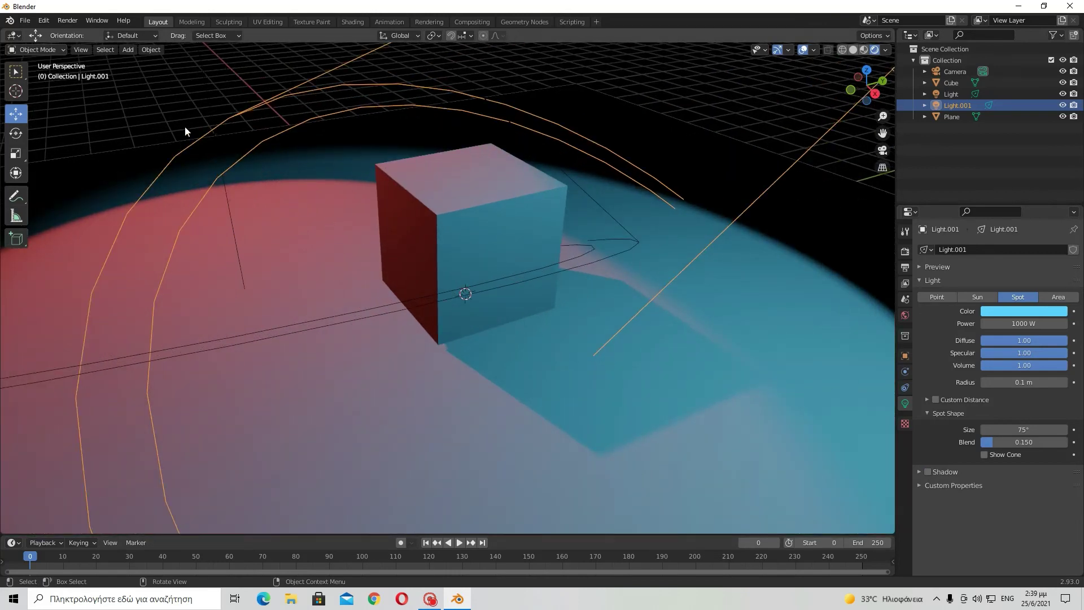
pyautogui.scroll(-5, 279, 145)
pyautogui.click(327, 89)
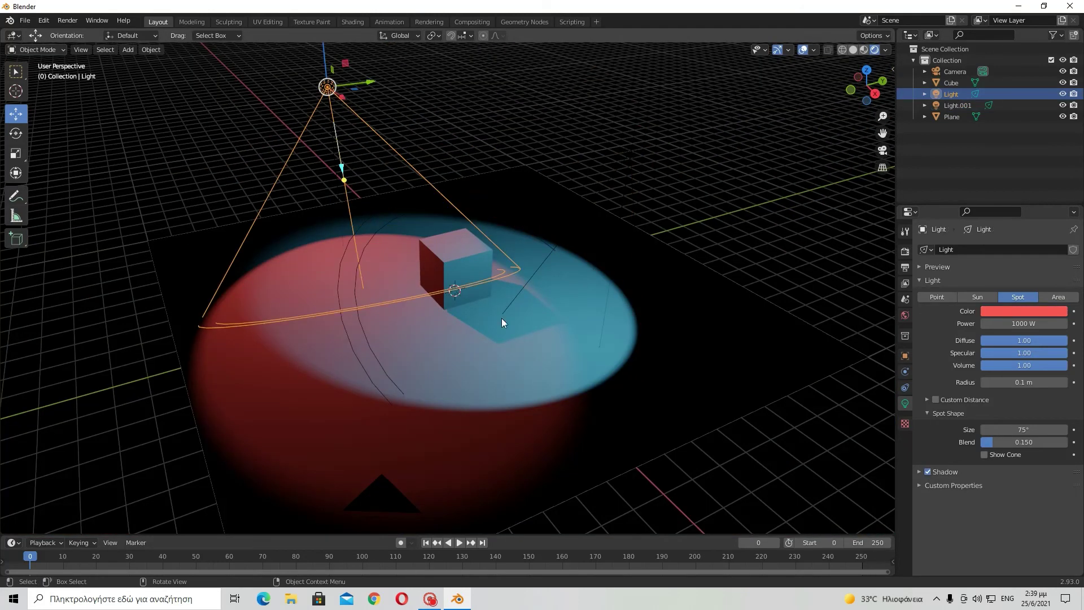
pyautogui.scroll(2, 535, 305)
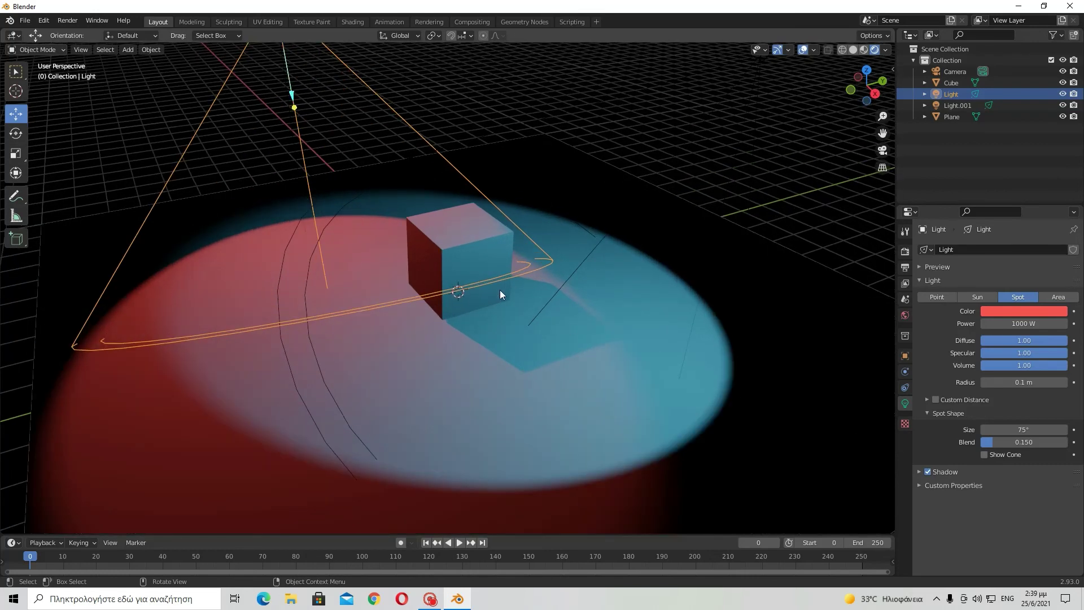
pyautogui.click(762, 60)
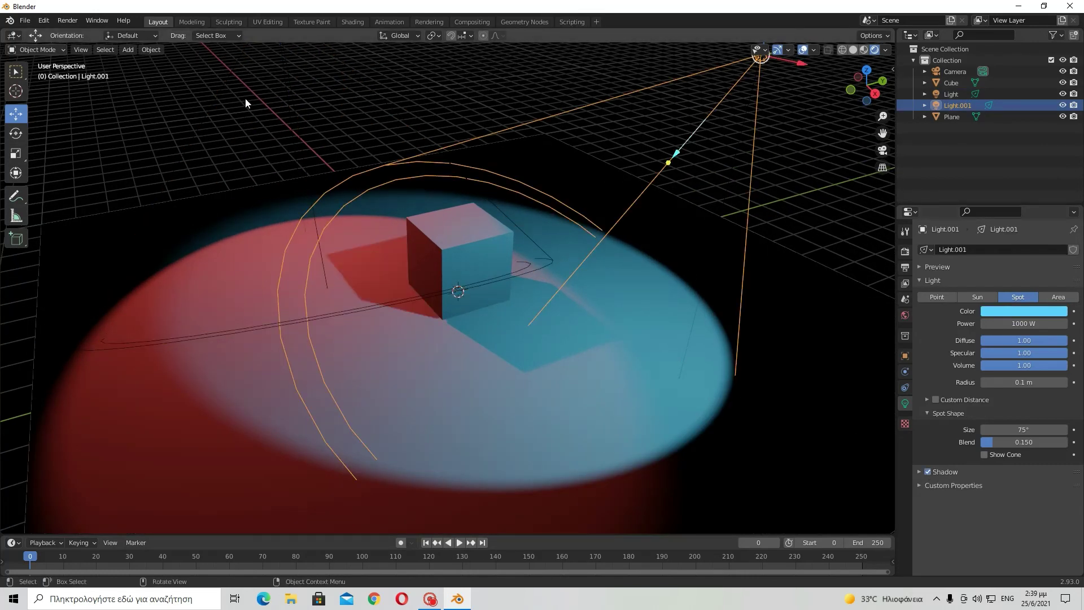
pyautogui.click(277, 47)
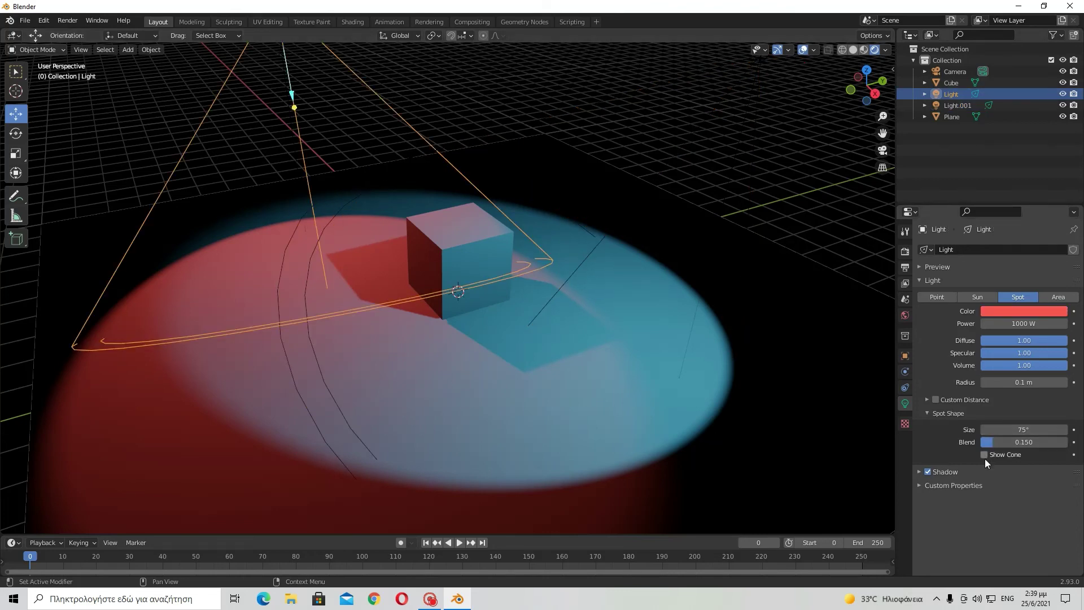
pyautogui.click(927, 472)
# Step: Check the red light's colour, then orbit around the cube to review the shadowless lighting
pyautogui.scroll(-4, 618, 442)
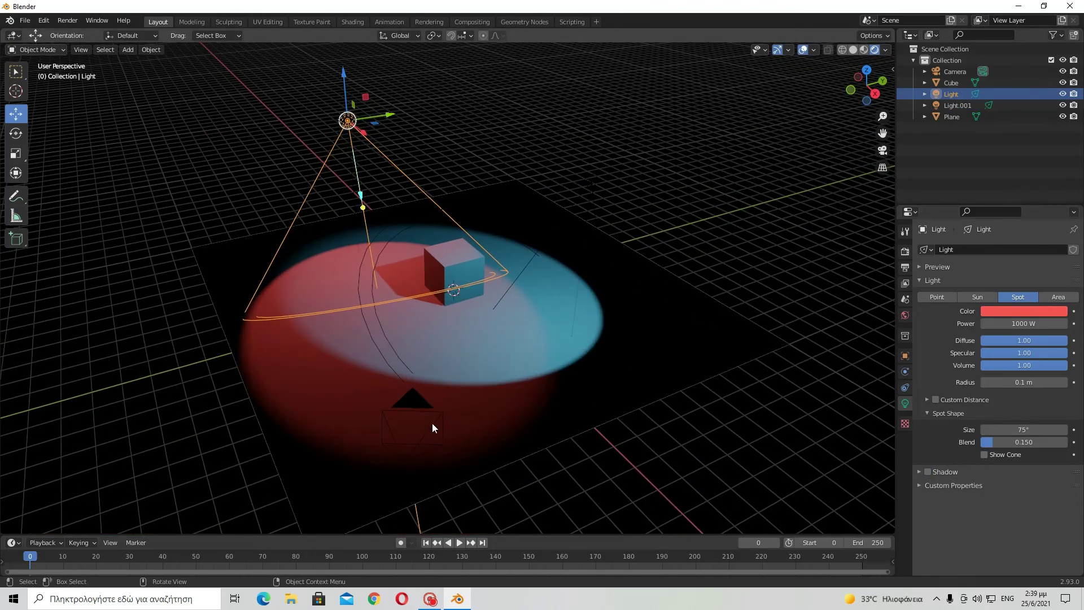
pyautogui.click(1042, 312)
pyautogui.scroll(2, 459, 367)
pyautogui.moveTo(425, 263); pyautogui.dragTo(587, 231, button='middle')
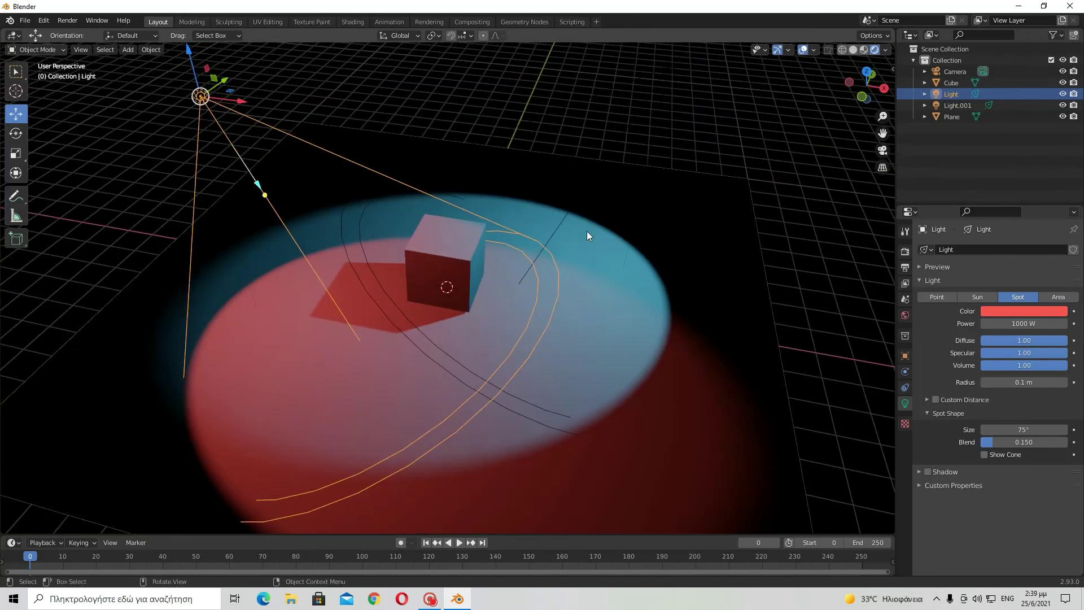
pyautogui.click(802, 278)
pyautogui.moveTo(802, 278); pyautogui.dragTo(680, 308, button='middle')
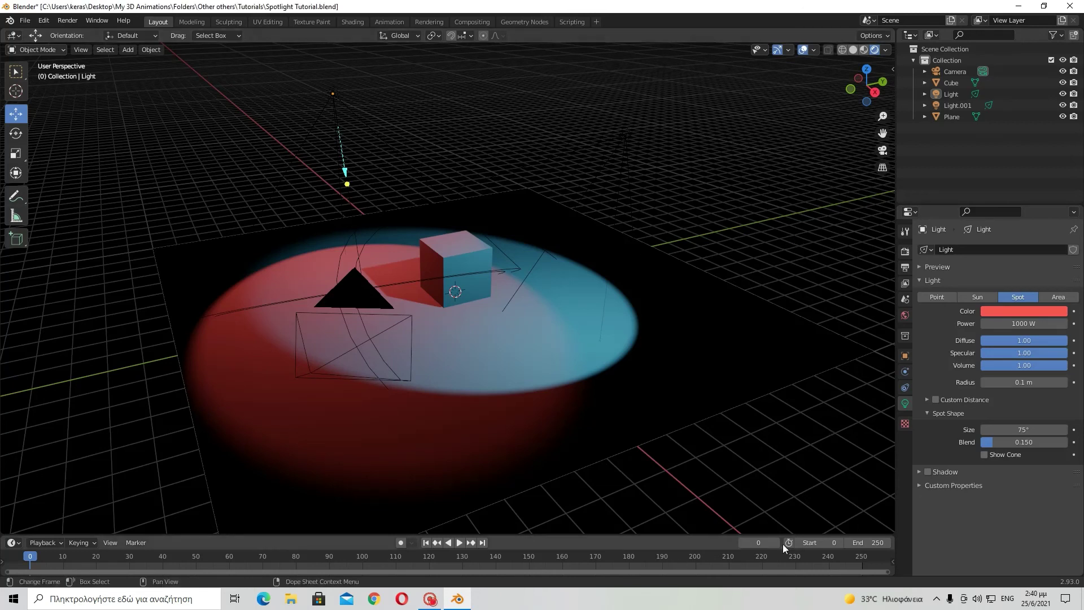
# Step: Set the animation end frame to 1, then close Blender from the Rendering workspace
pyautogui.click(877, 543)
pyautogui.write('0')
pyautogui.press('BackSpace')
pyautogui.write('1')
pyautogui.press('Return')
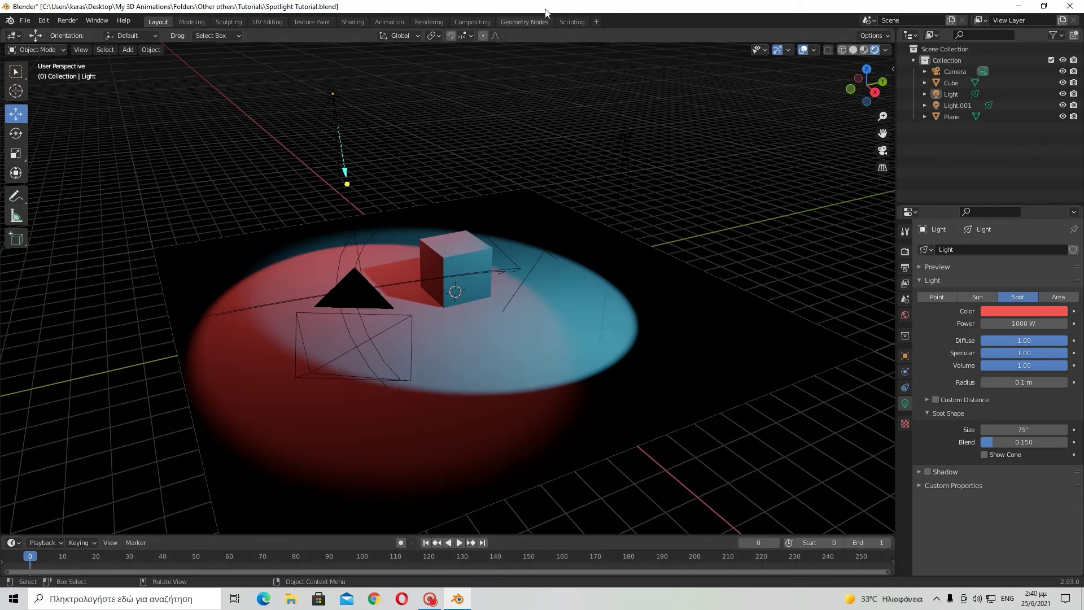
pyautogui.click(415, 22)
pyautogui.click(1075, 6)
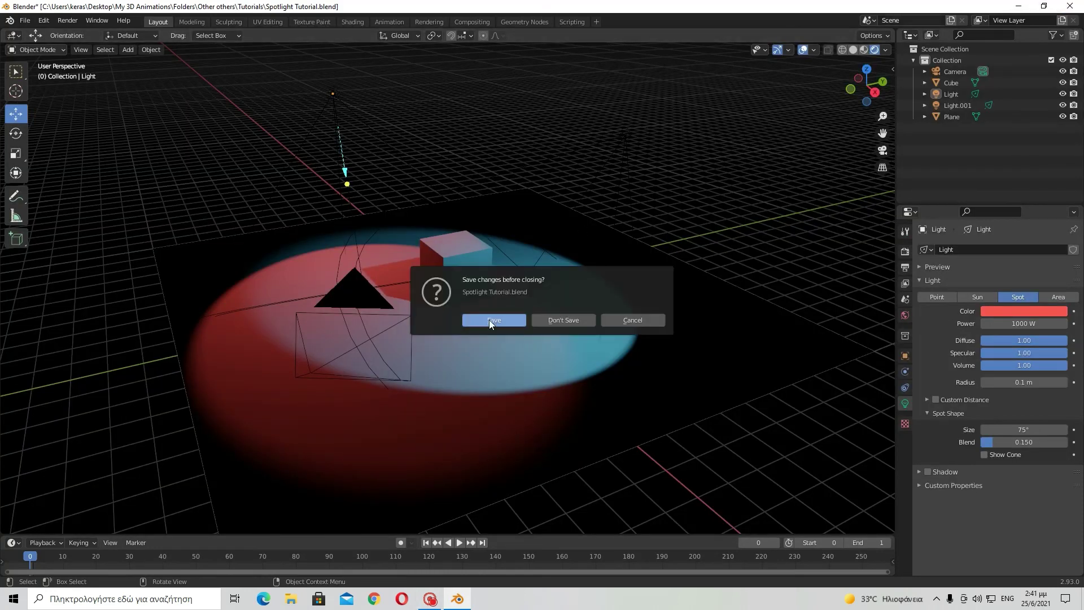
# Step: Choose Save in the closing prompt so Spotlight Tutorial.blend is saved before Blender exits
pyautogui.click(489, 319)
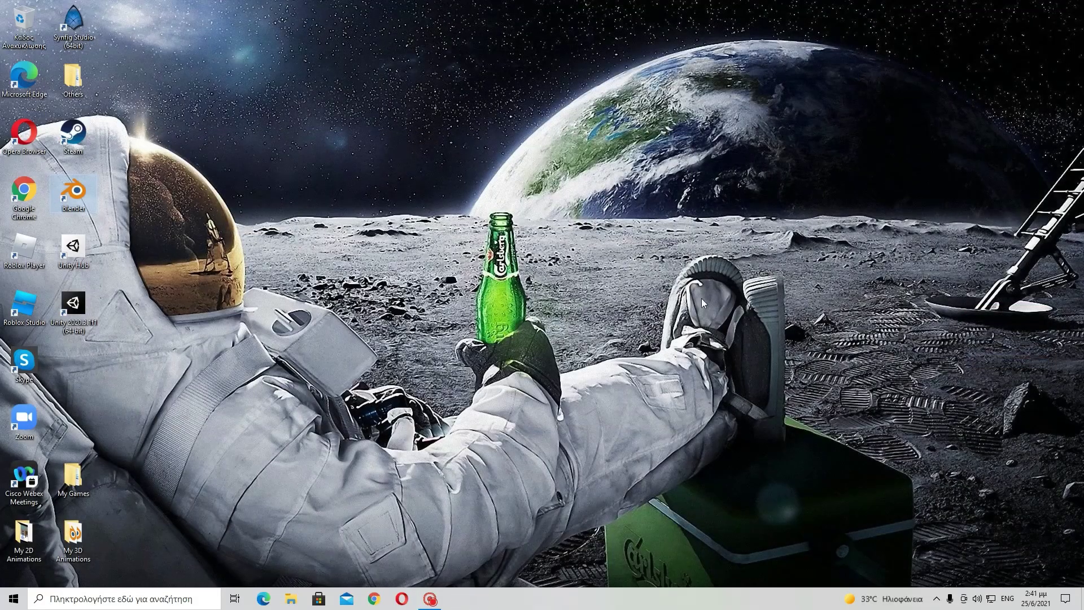